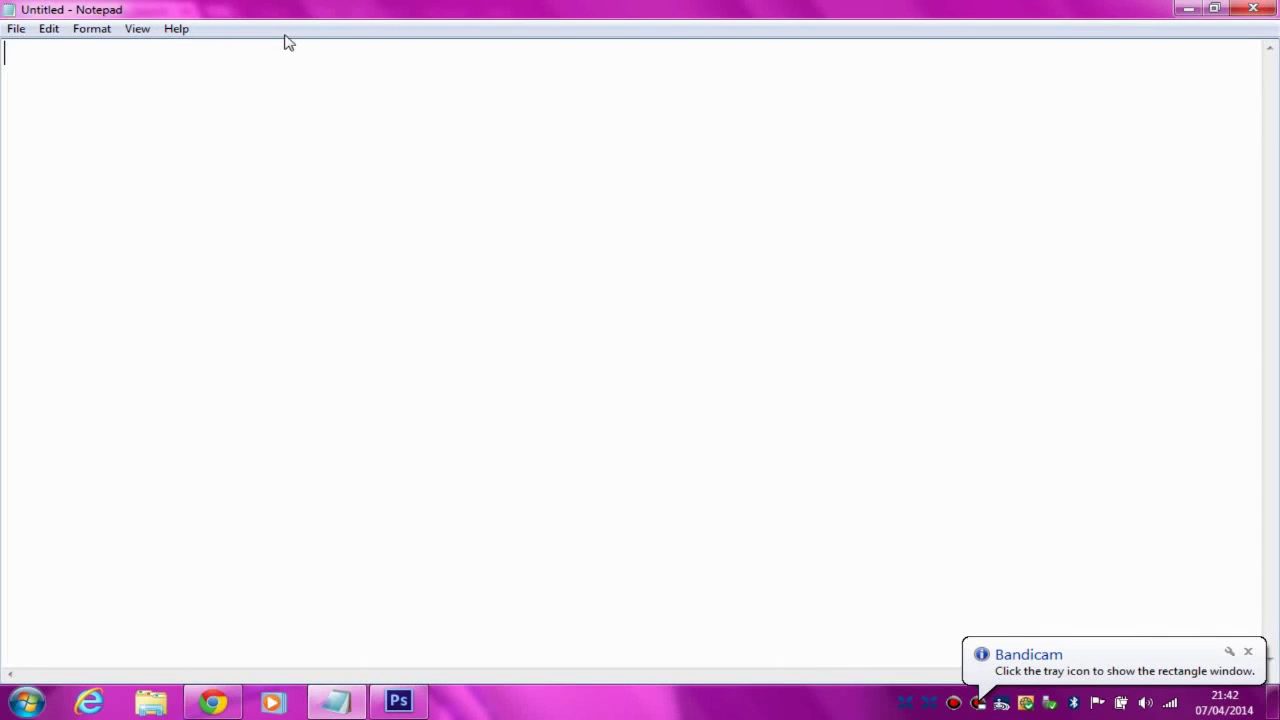
Type the greeting announcing an awesome logo tutorial and that Photoshop is needed, fixing the 'Heloo' typo
type("Hel")
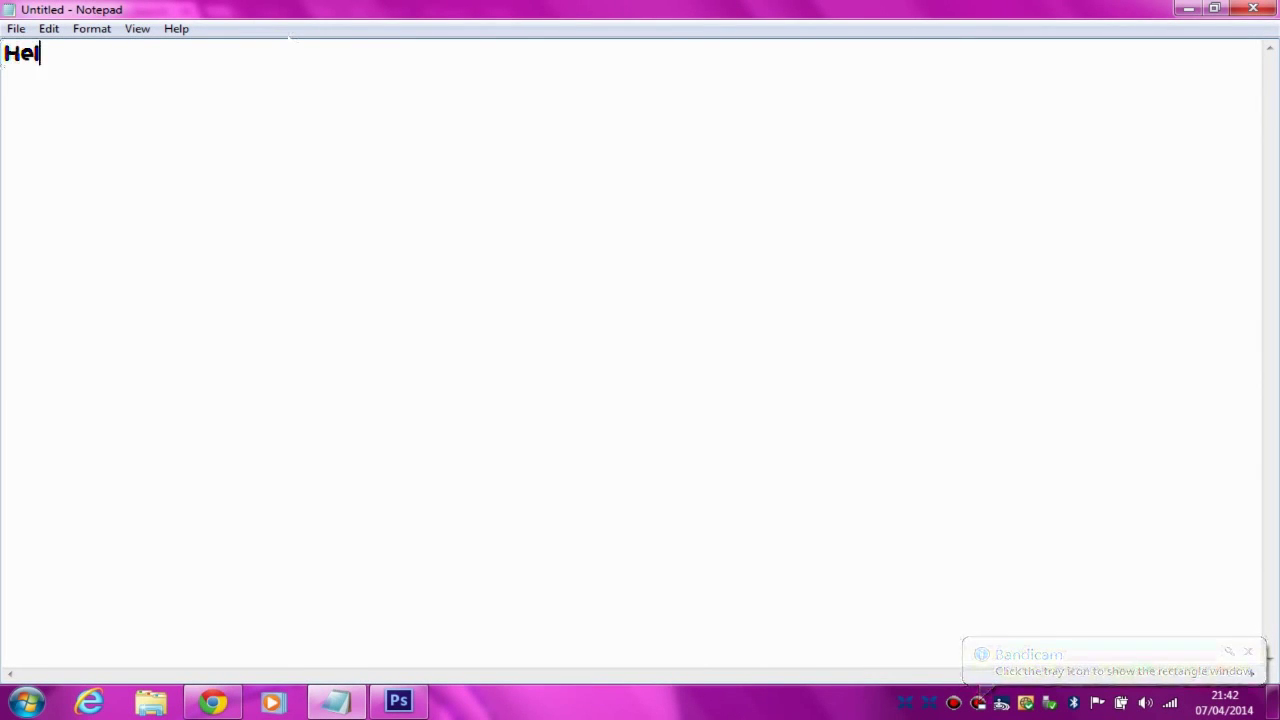
type("oo")
key("BackSpace")
key("BackSpace")
type("l")
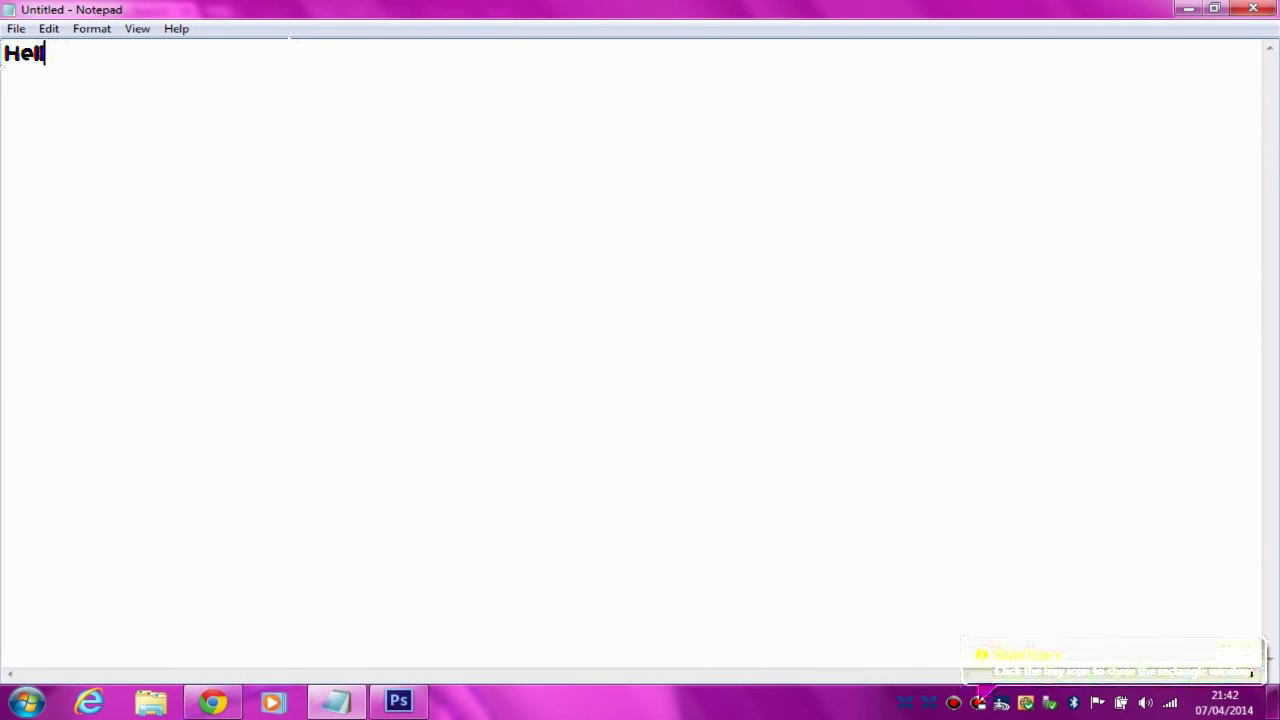
type("o youtube today")
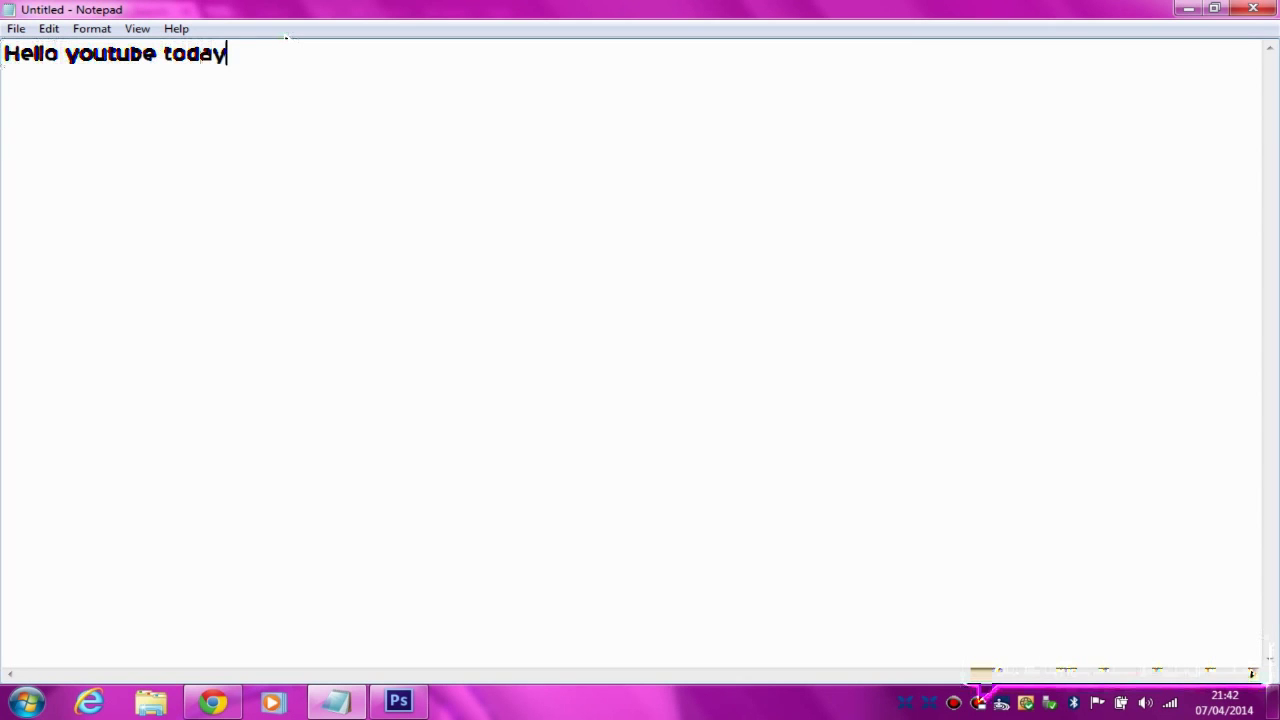
type(" I will show yo")
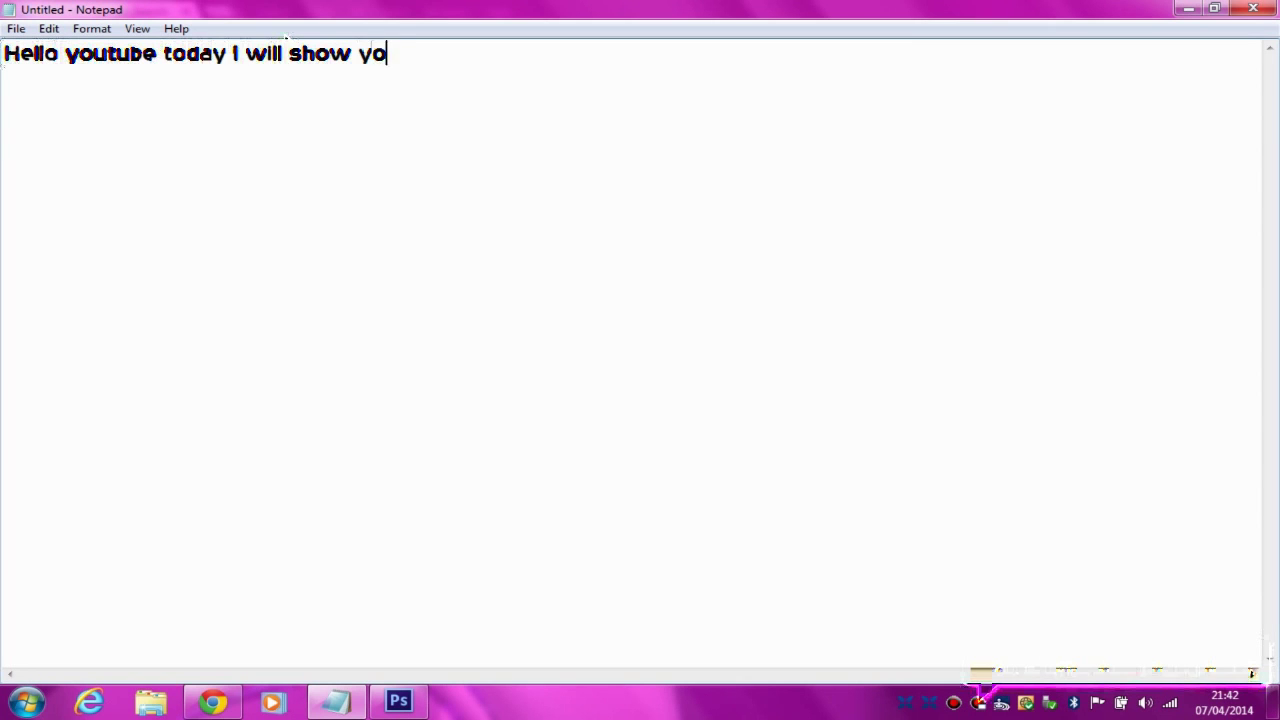
type("u how to make a awesome ")
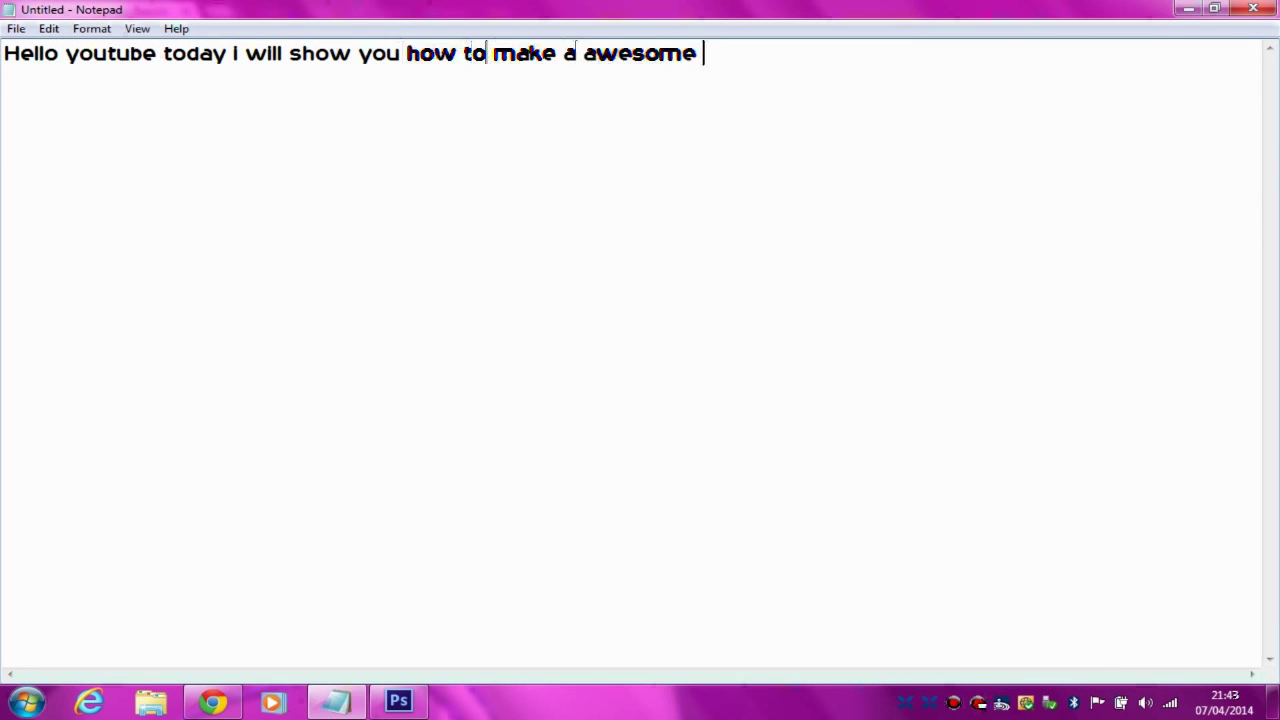
type("log")
key("Return")
type("that yo")
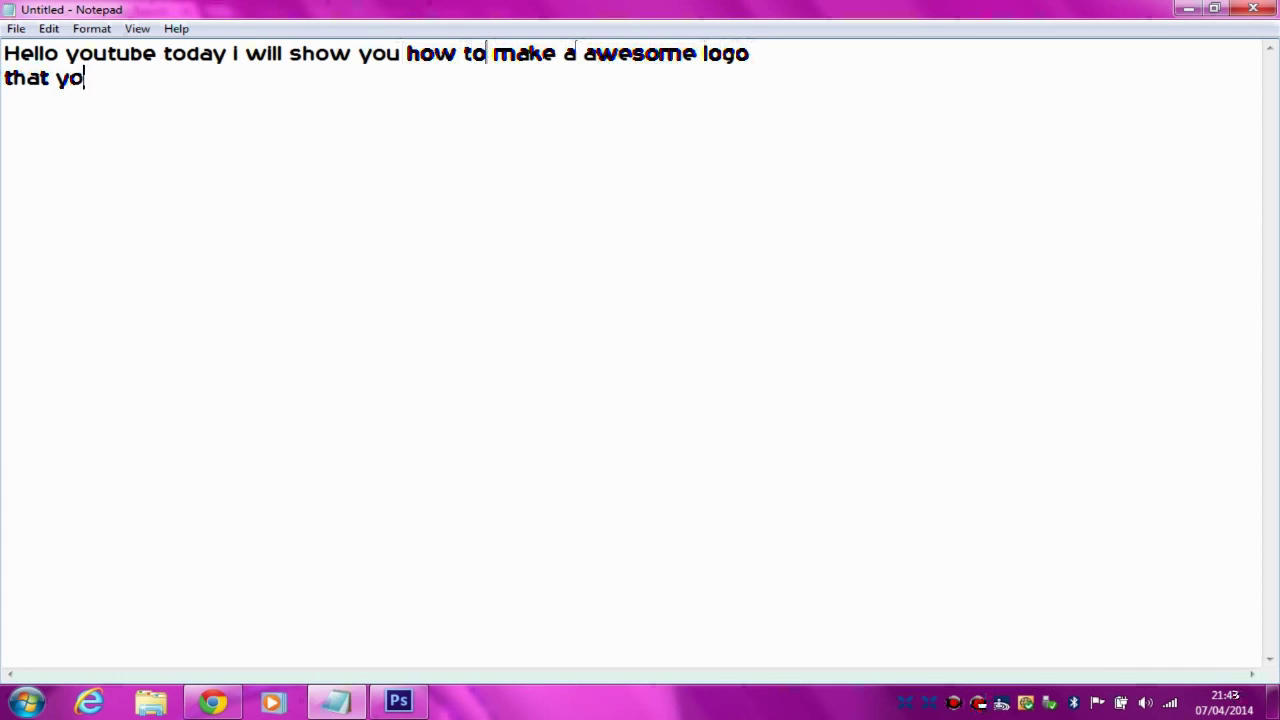
type("u can us")
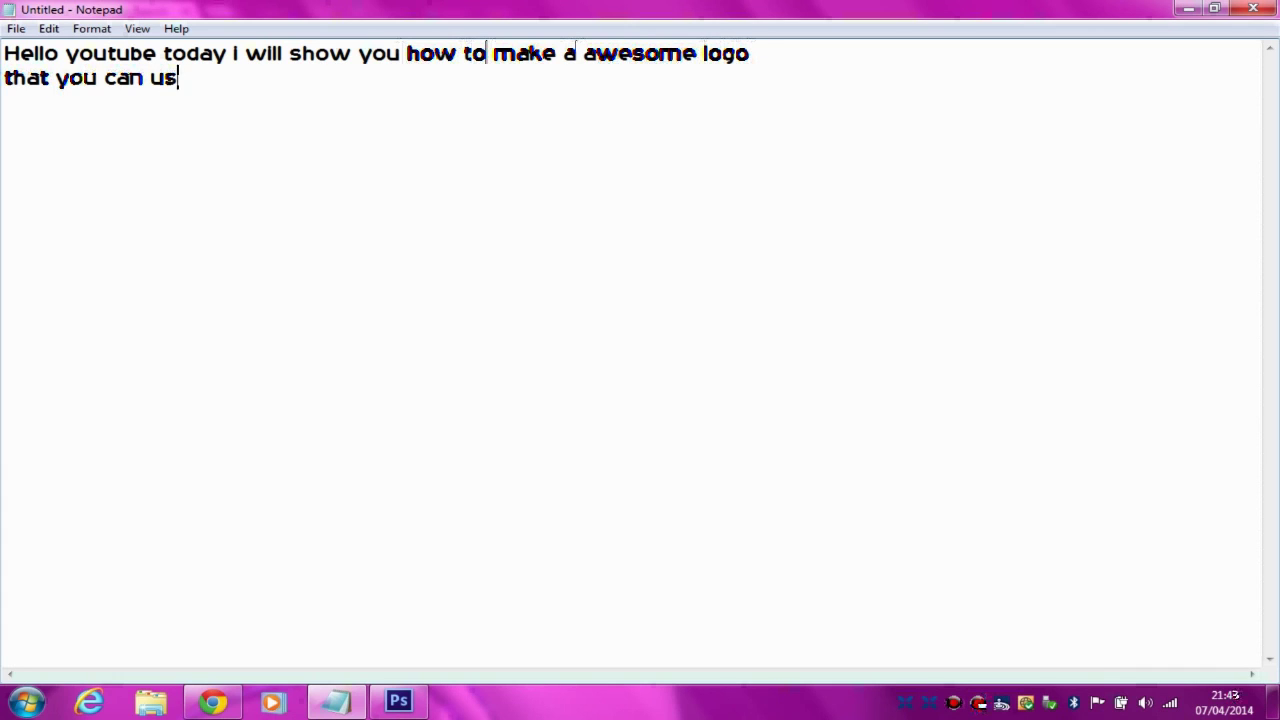
type("e for yo")
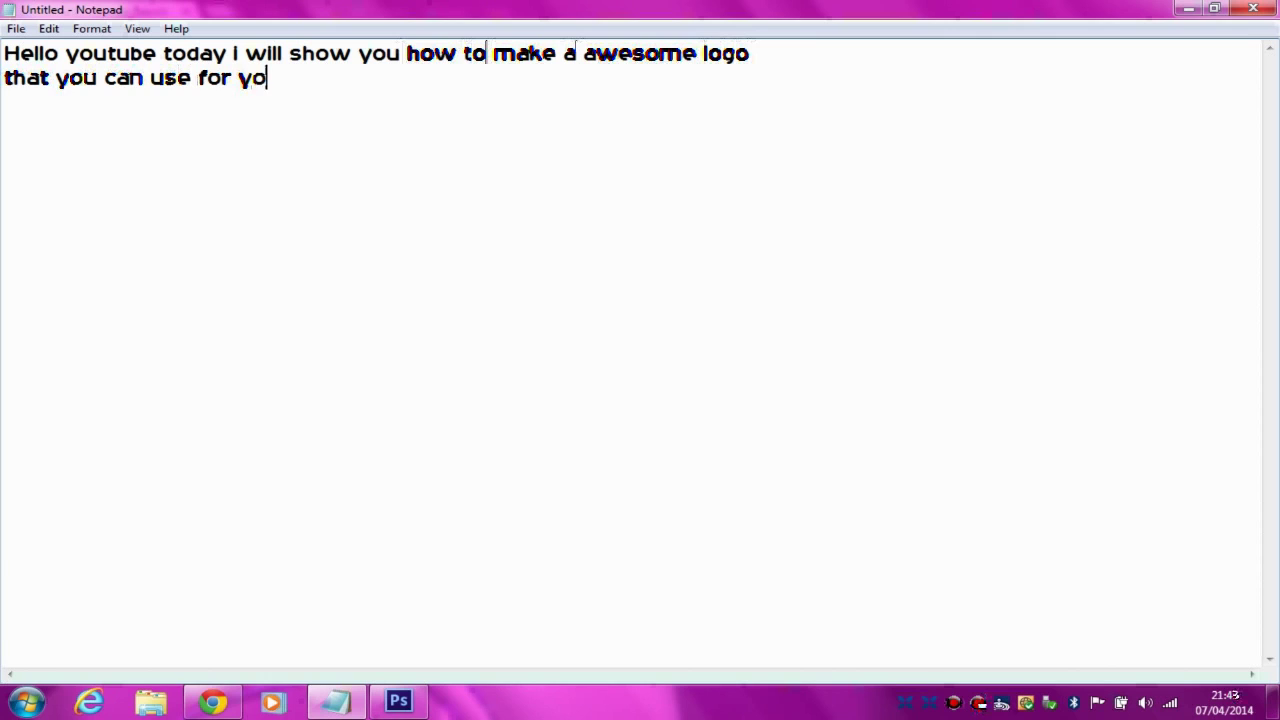
type("utube or ot")
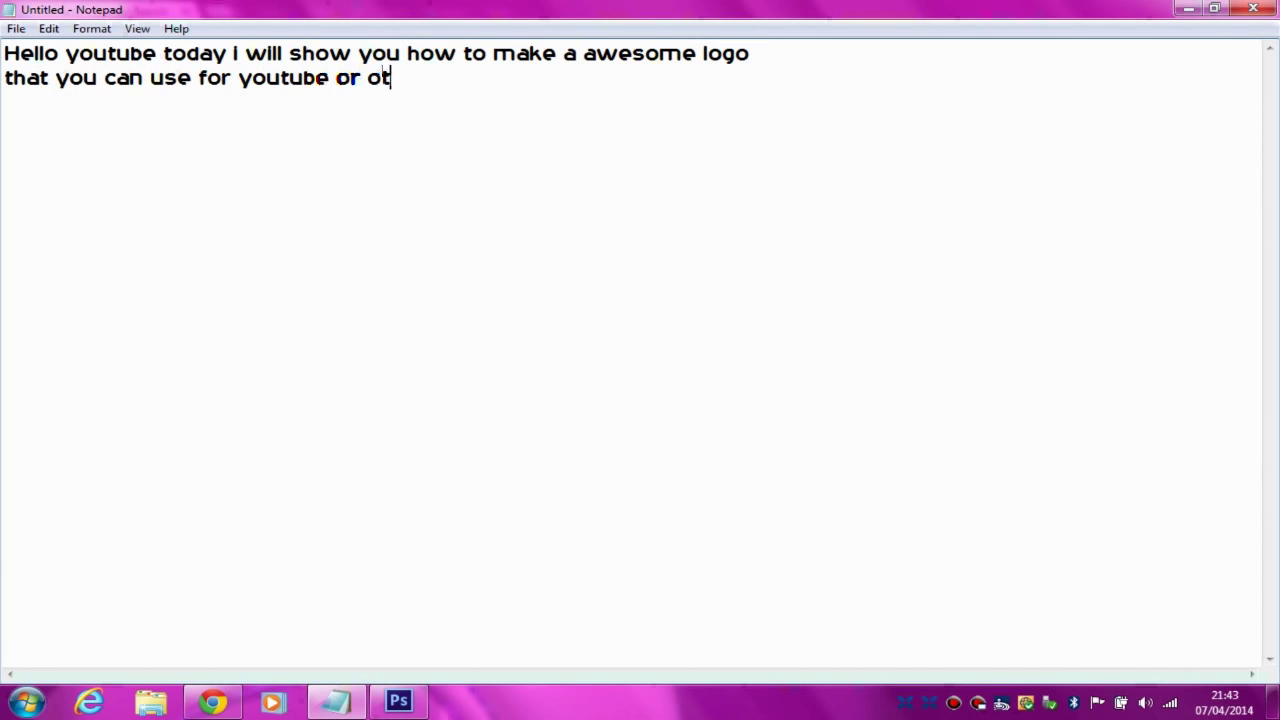
type("her websites ")
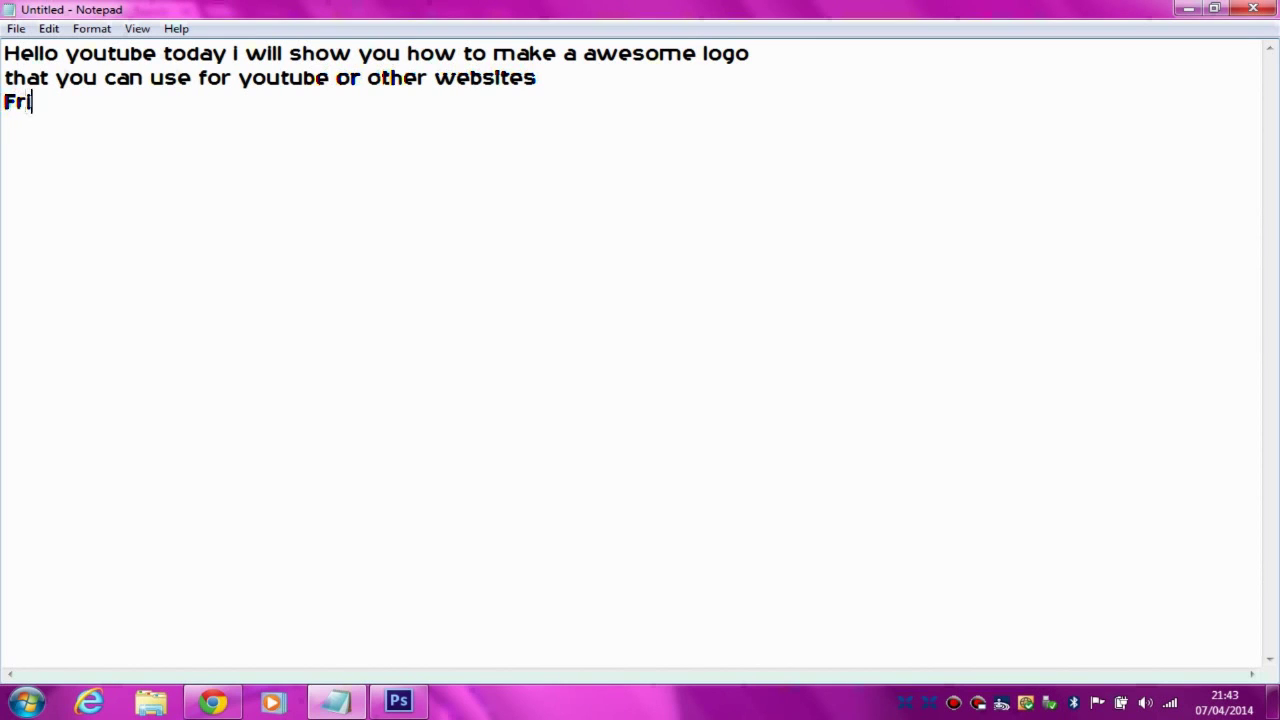
type("t you will")
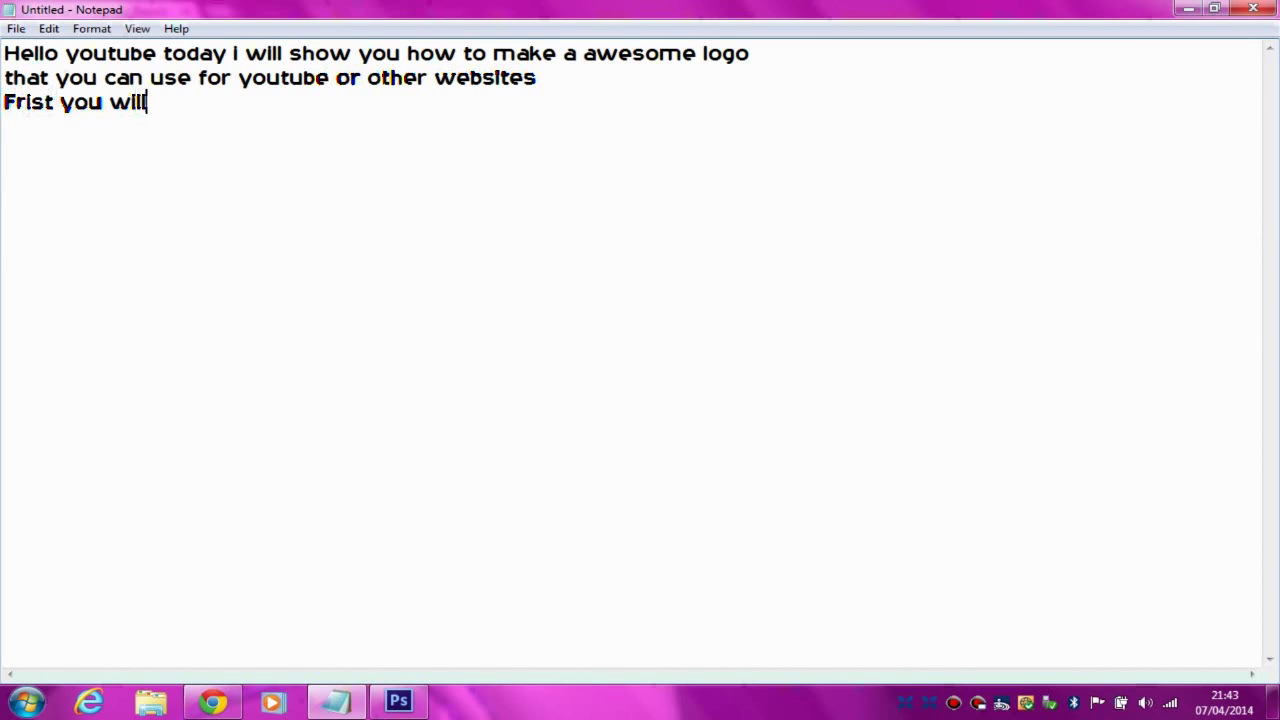
type(" need ph")
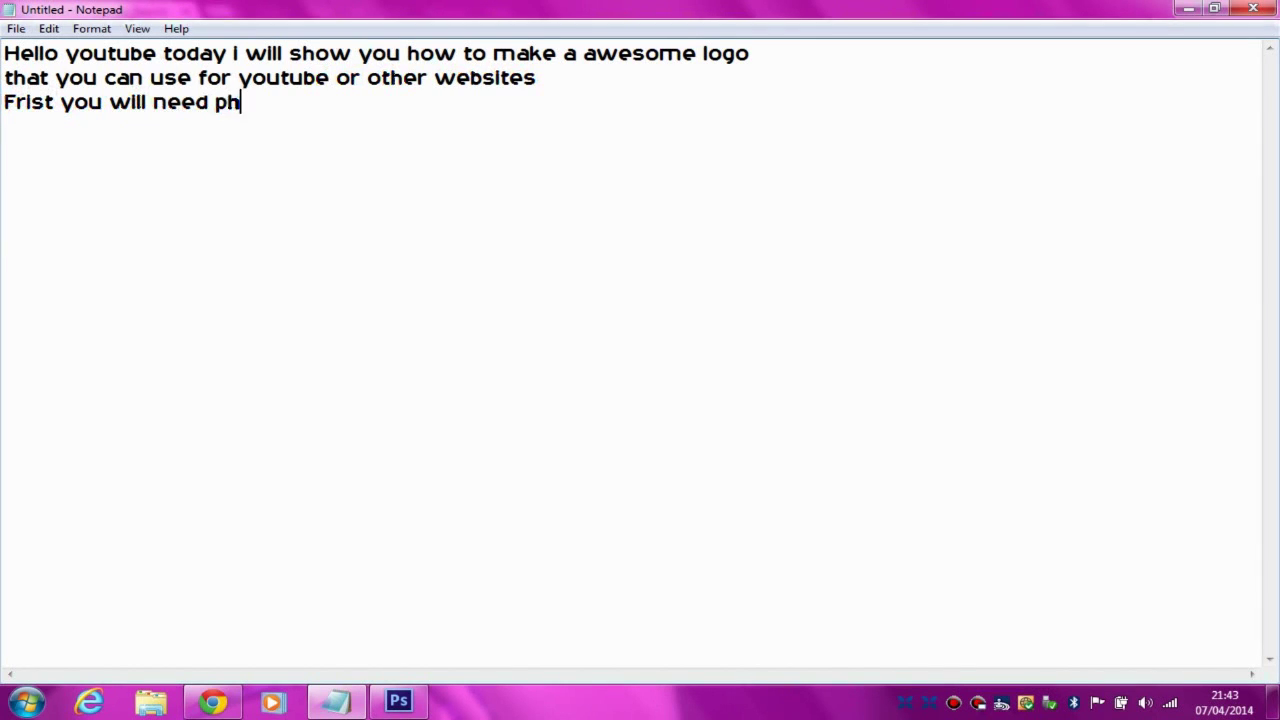
type("otos")
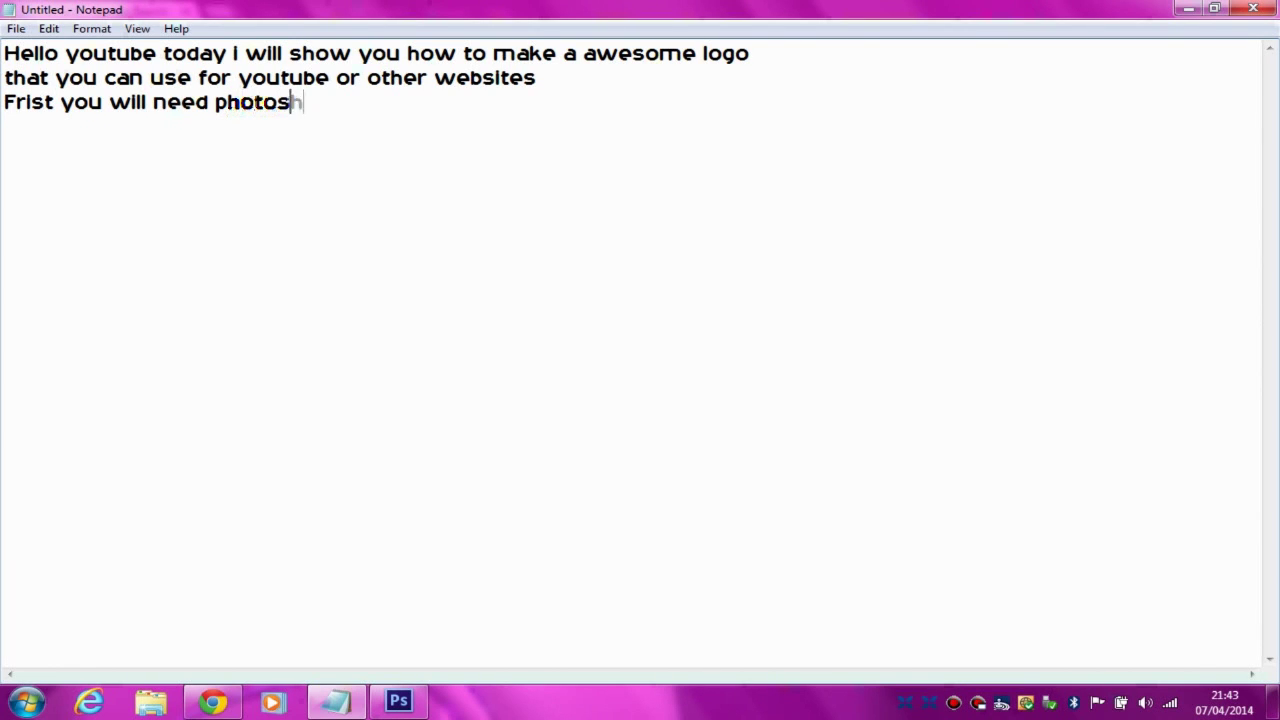
type("p")
Add the capitalised lines promising a free-Photoshop tutorial at 10 likes
key("Return")
type("IF YOU ")
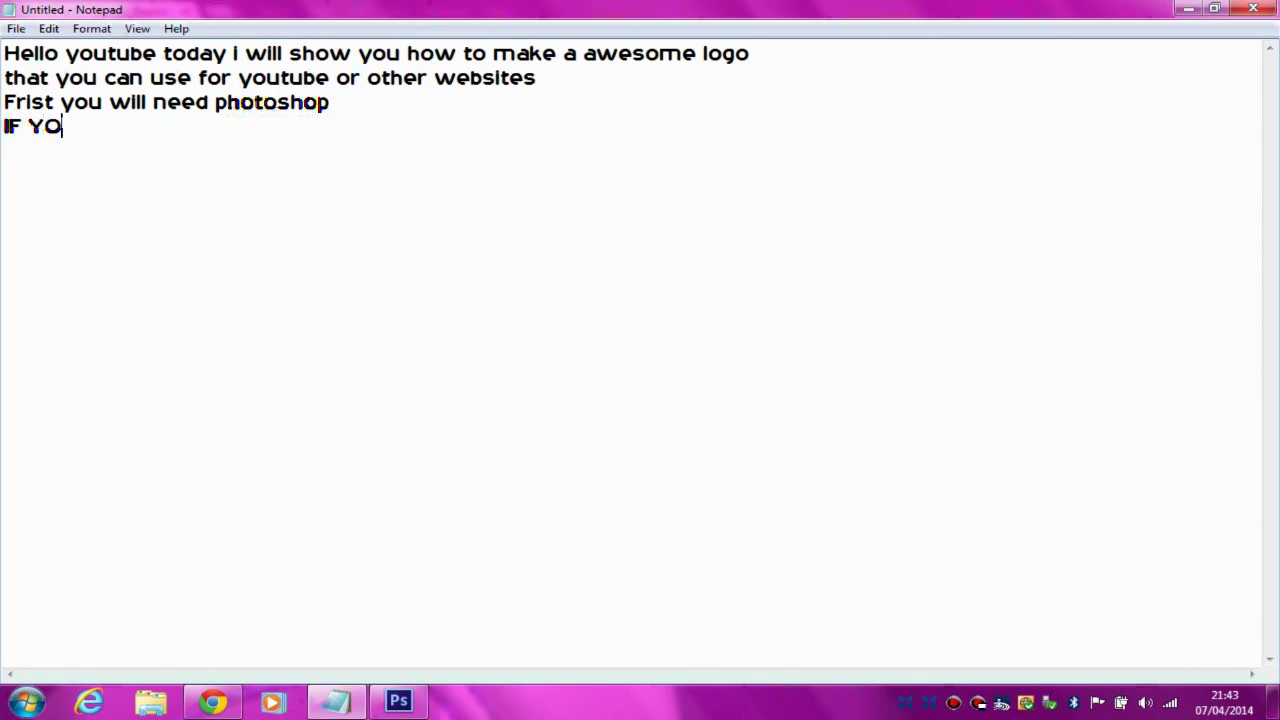
type("DO NOT HAVE T")
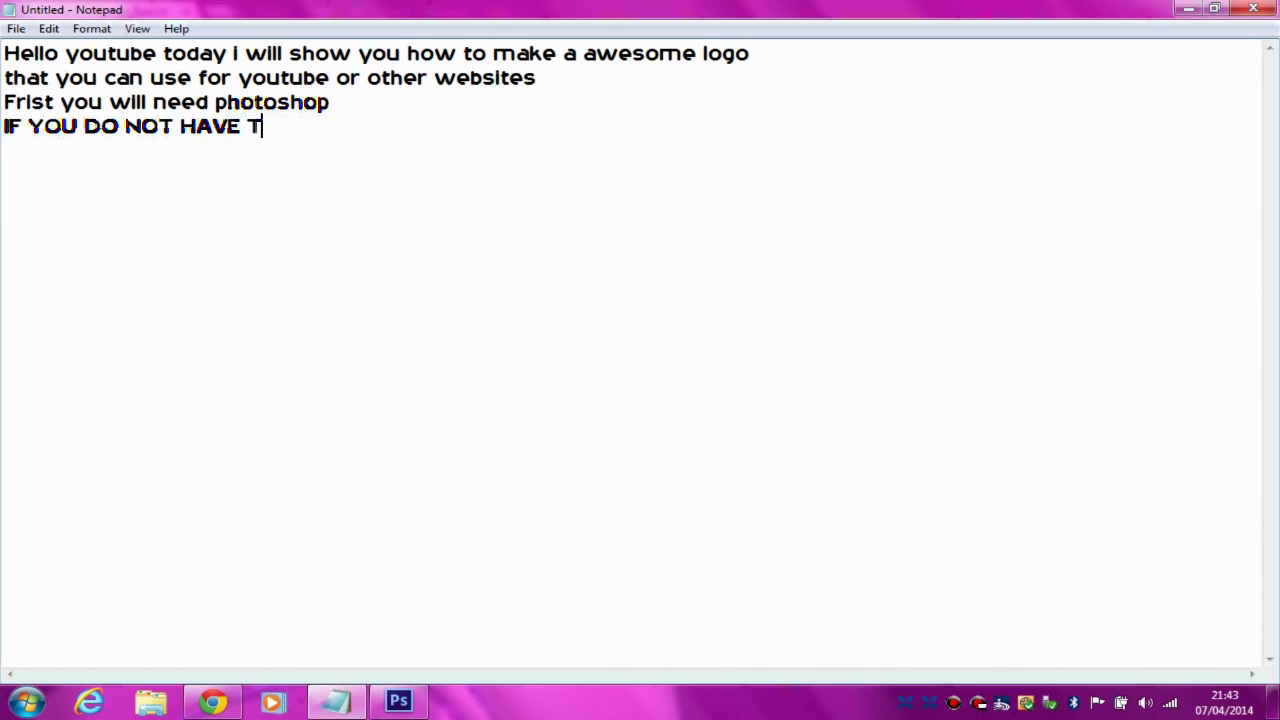
type("HIS I WIL")
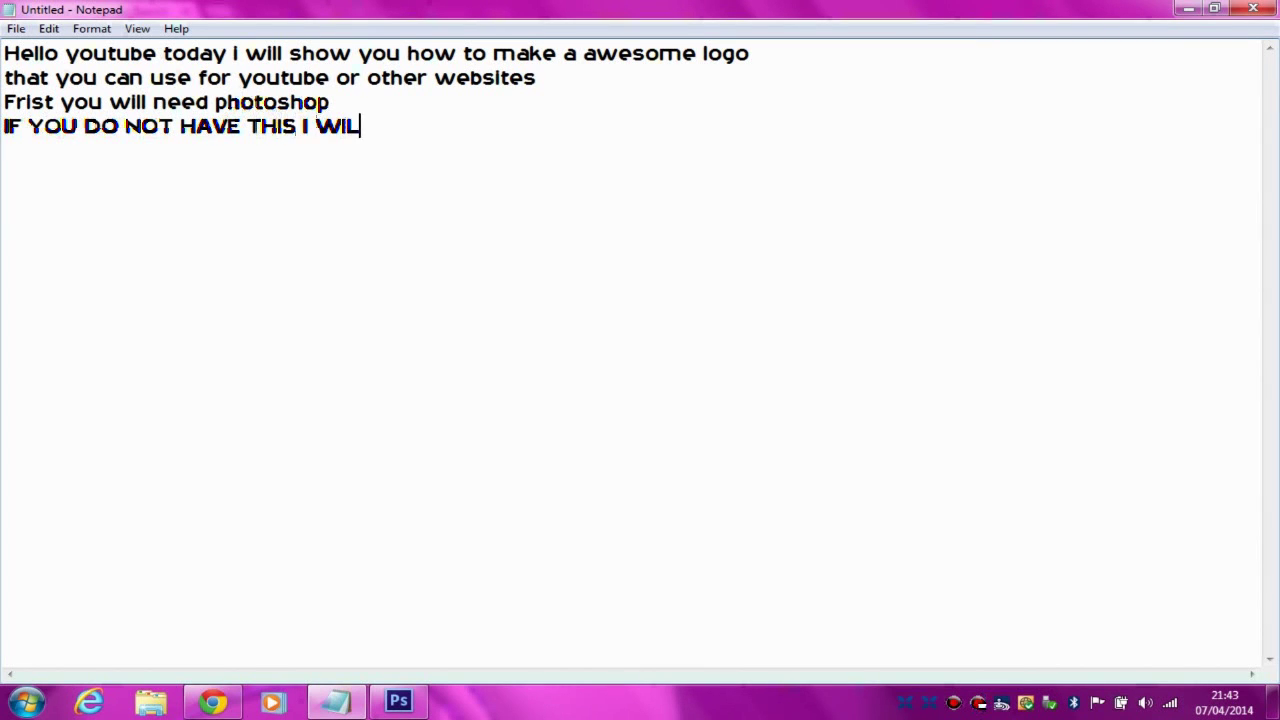
type("L MAKE A TUTORIAL ON")
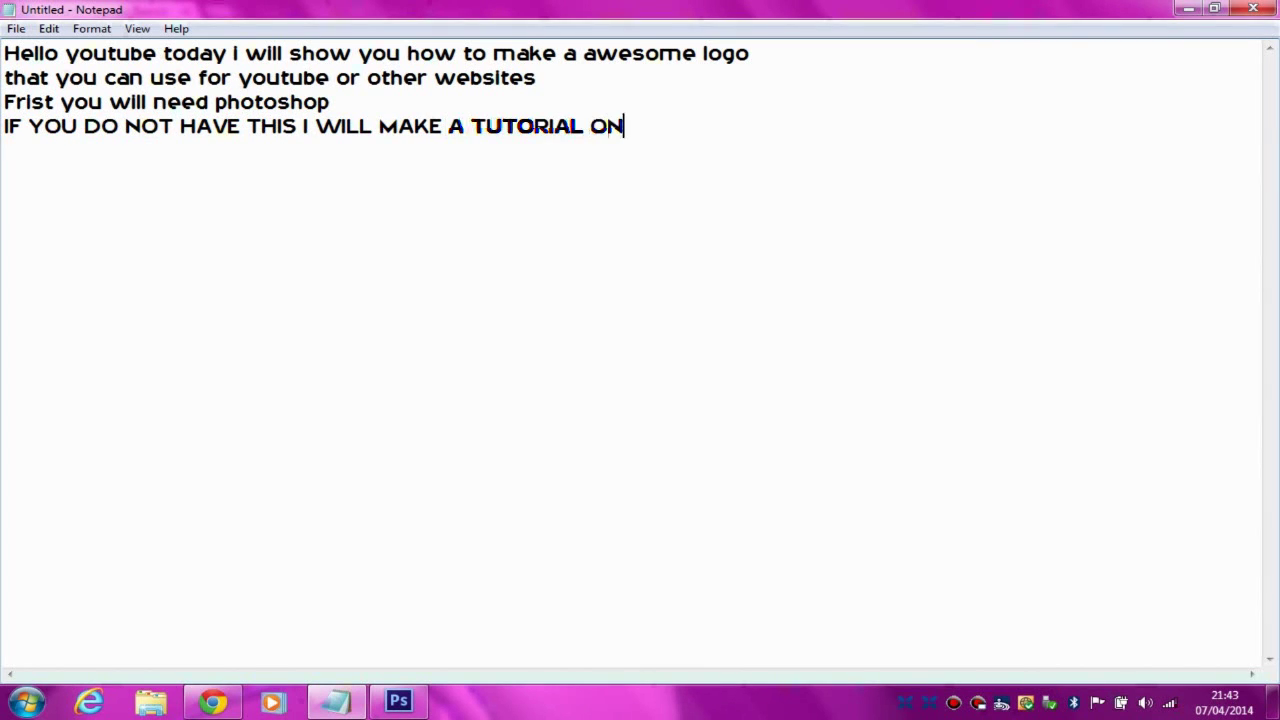
type(" HOW TO GET")
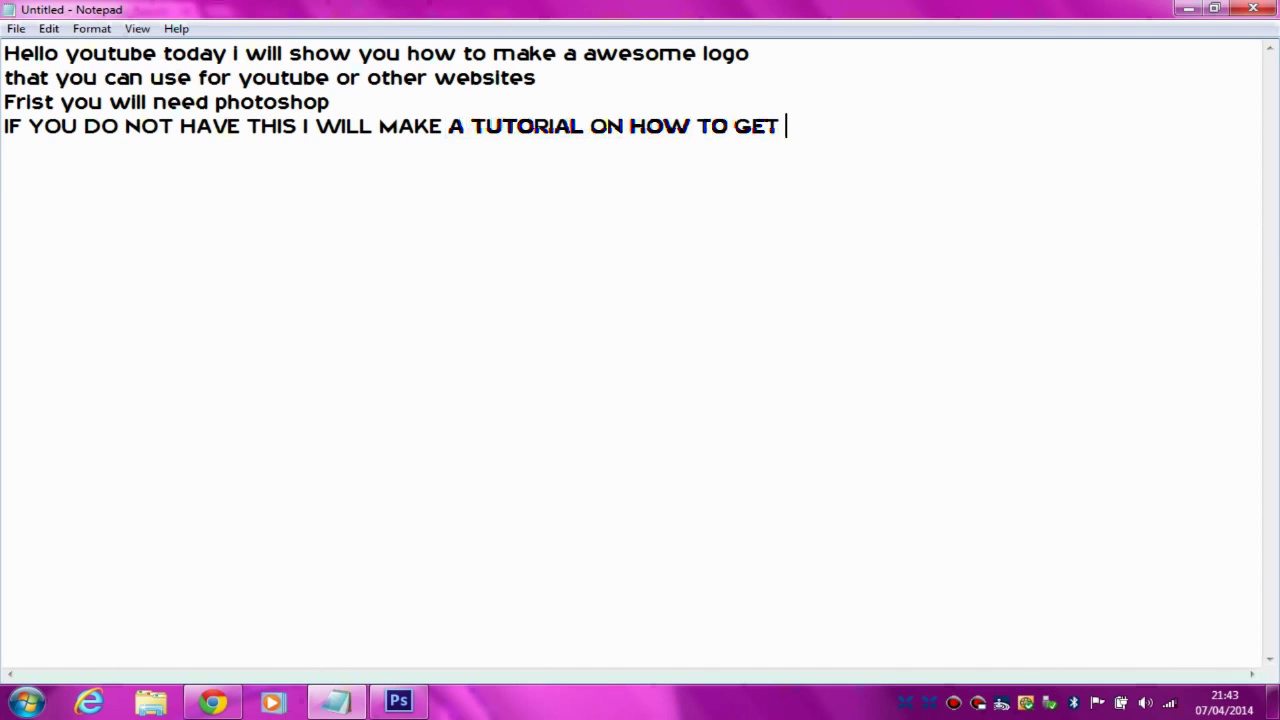
key("Return")
type("PHOTO")
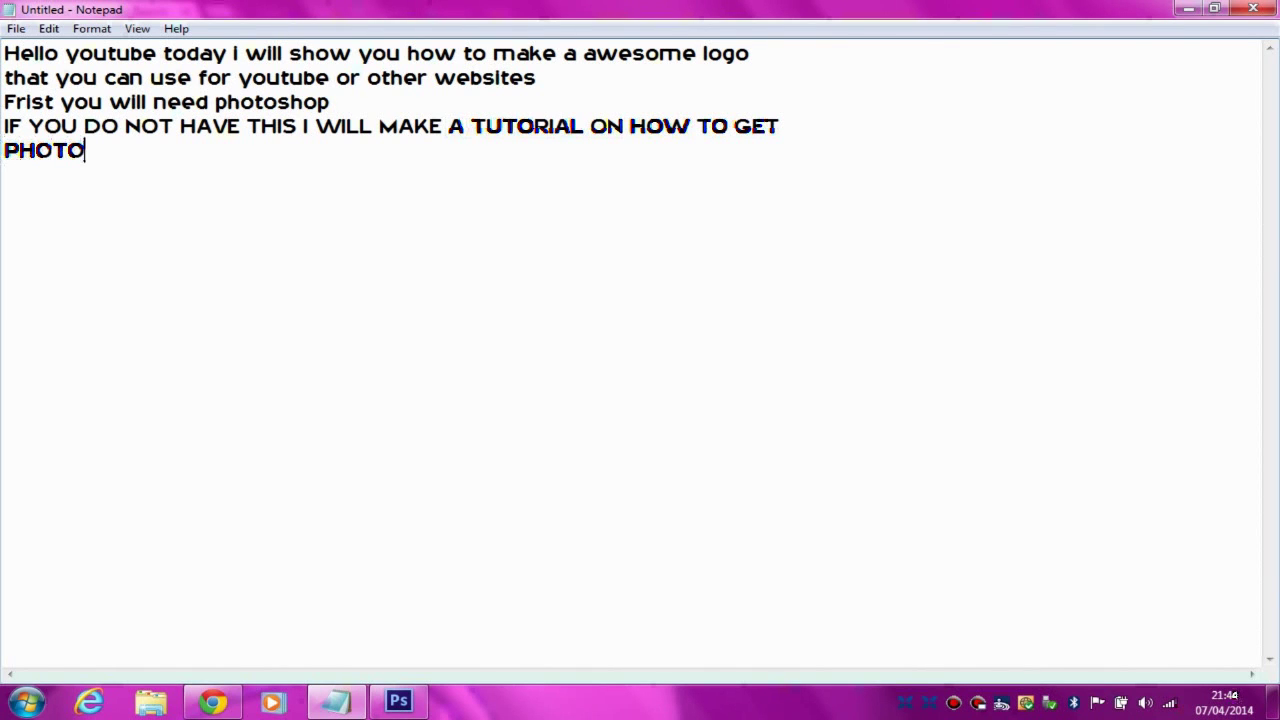
type("SHOP FOR FR")
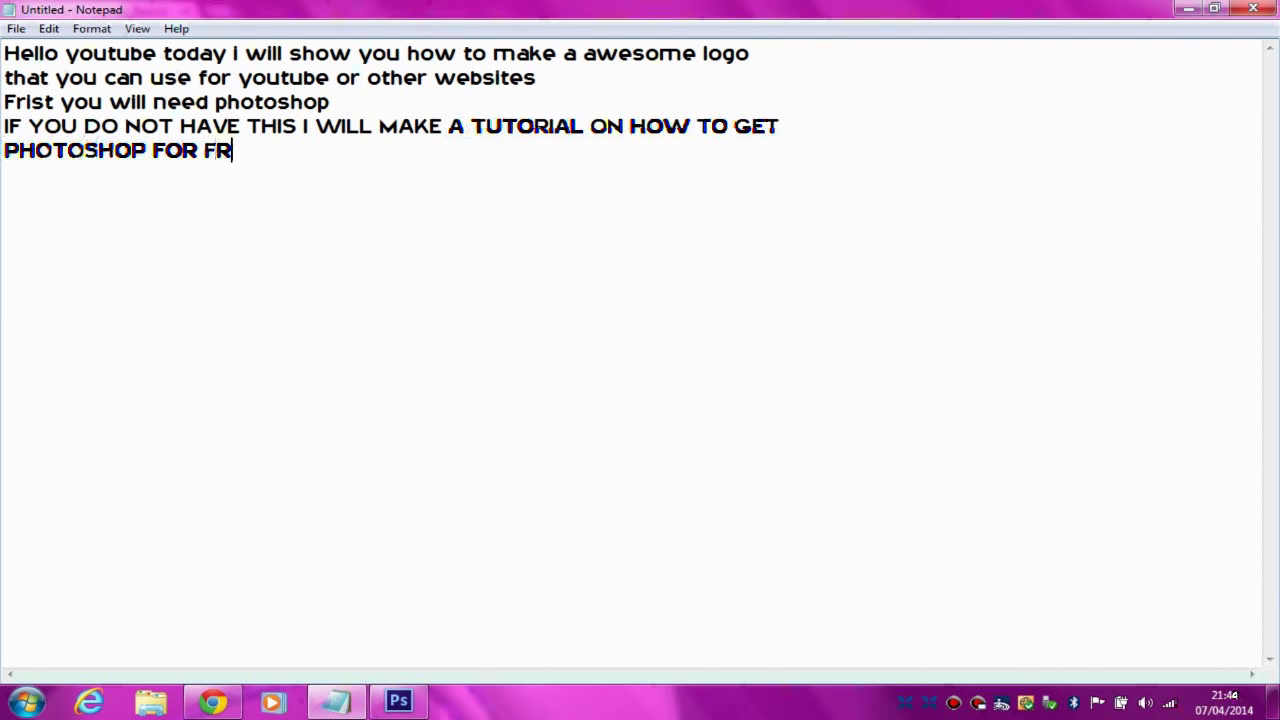
type("EE IF I GET 1")
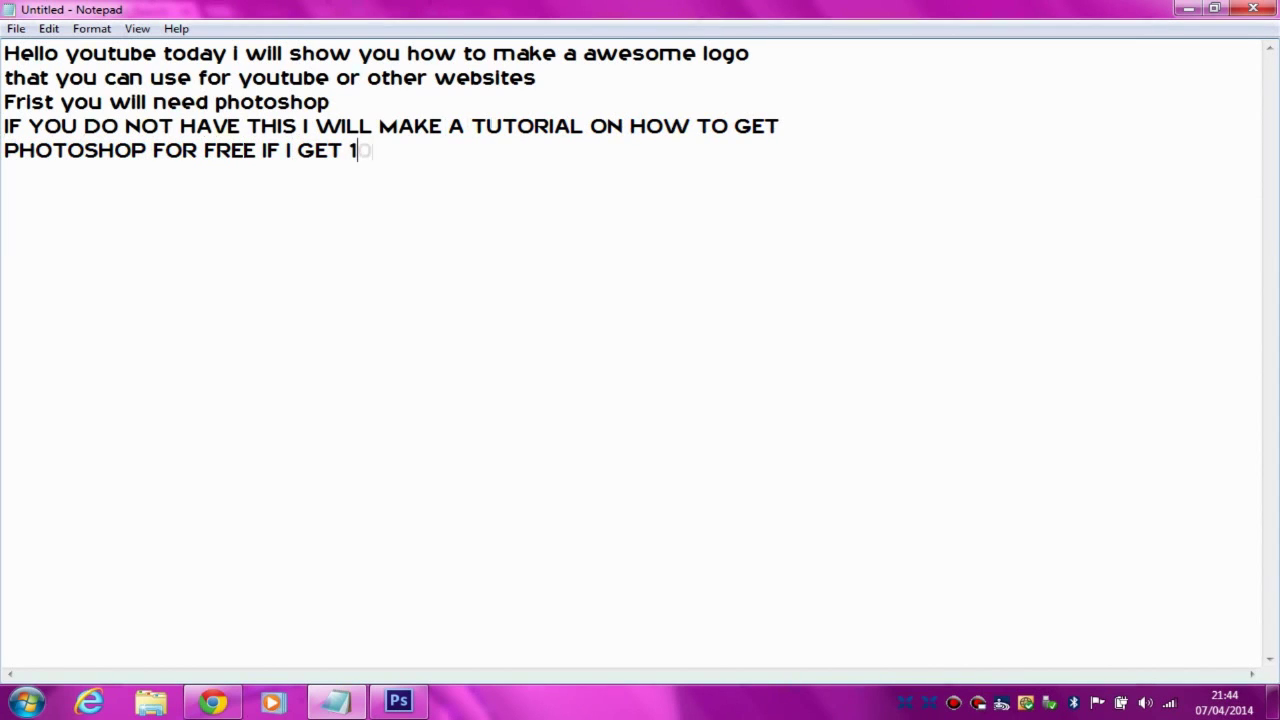
type("0 ! L")
type("IKES")
key("Return")
type("First ")
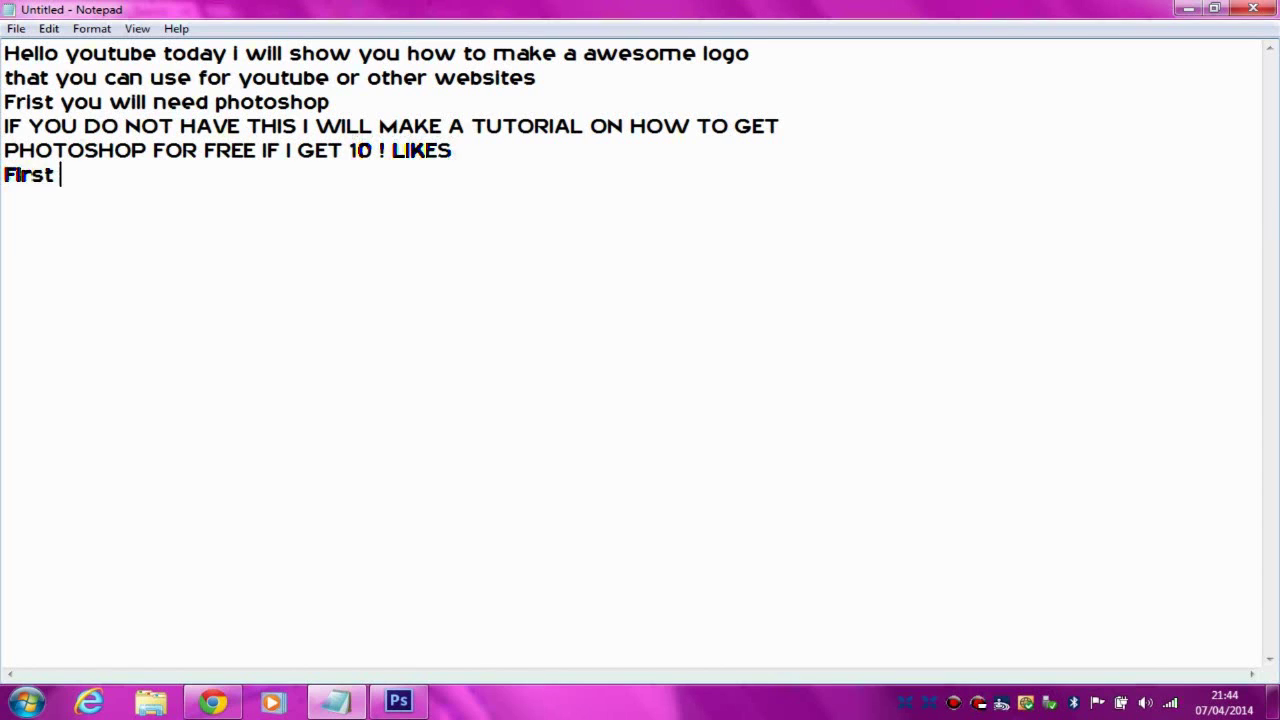
type("you will need")
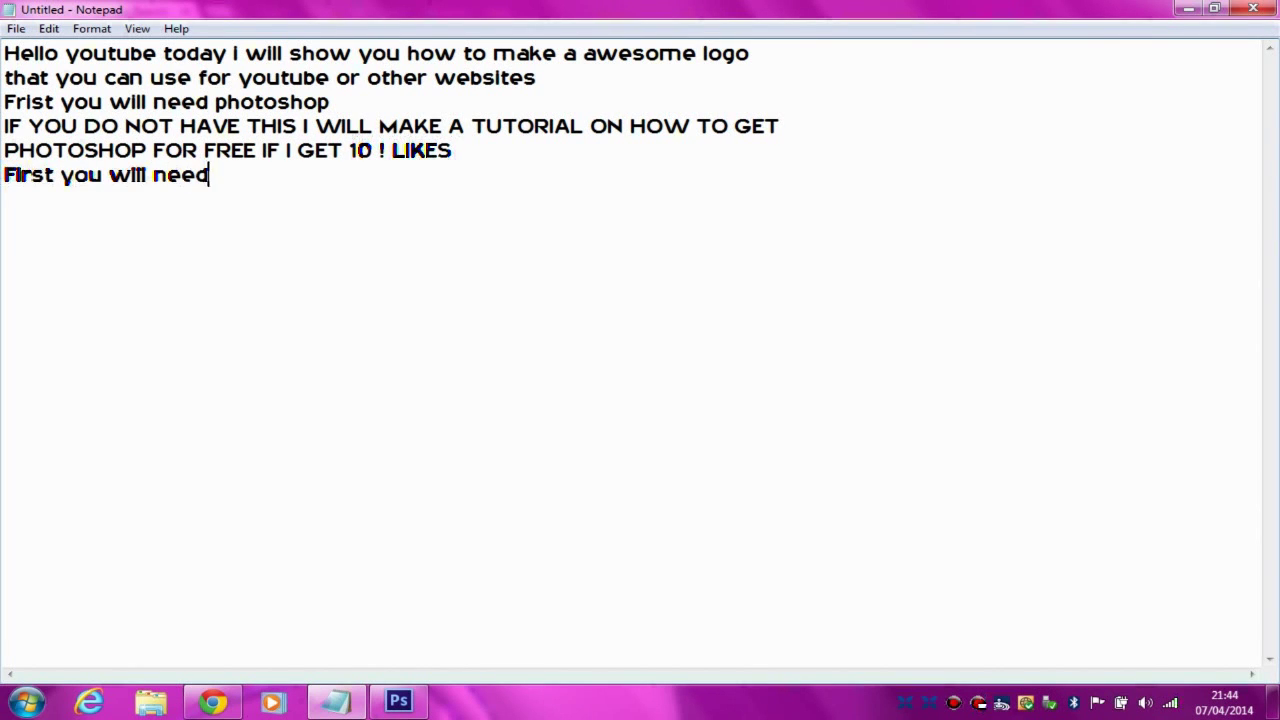
type(" a aweso")
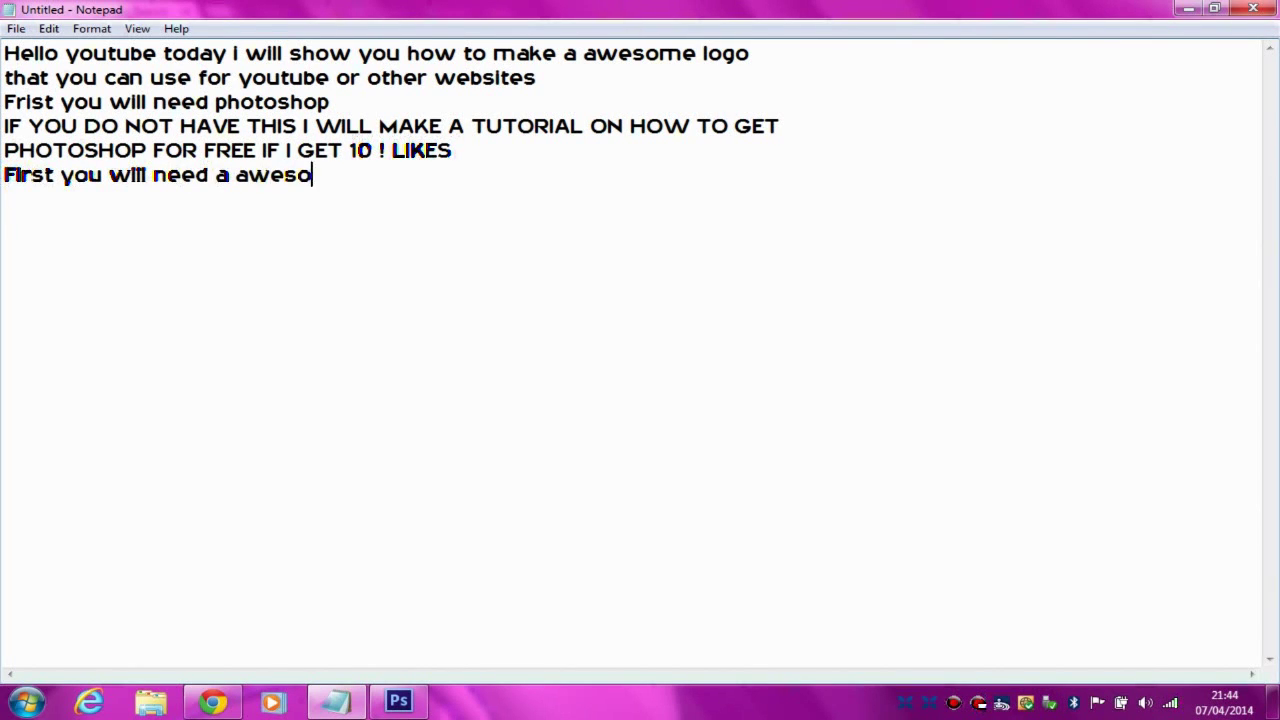
type("me font wh")
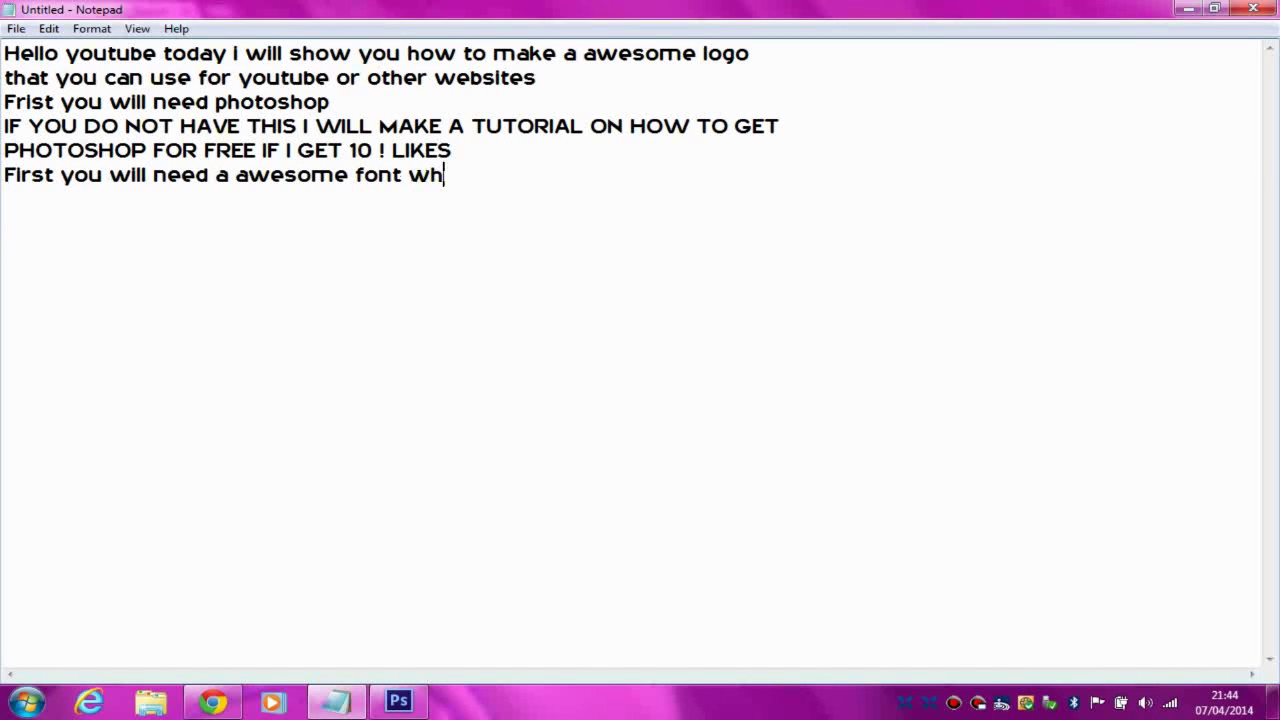
type("at ever yo")
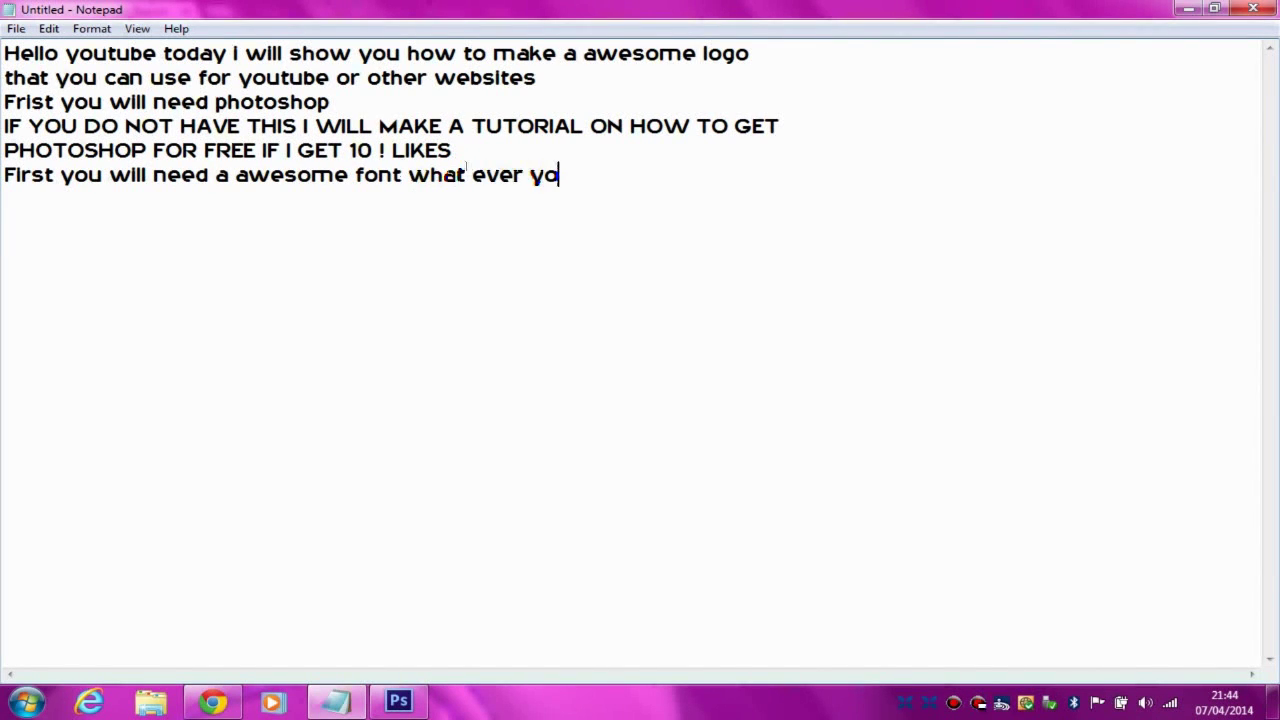
type("u decide ")
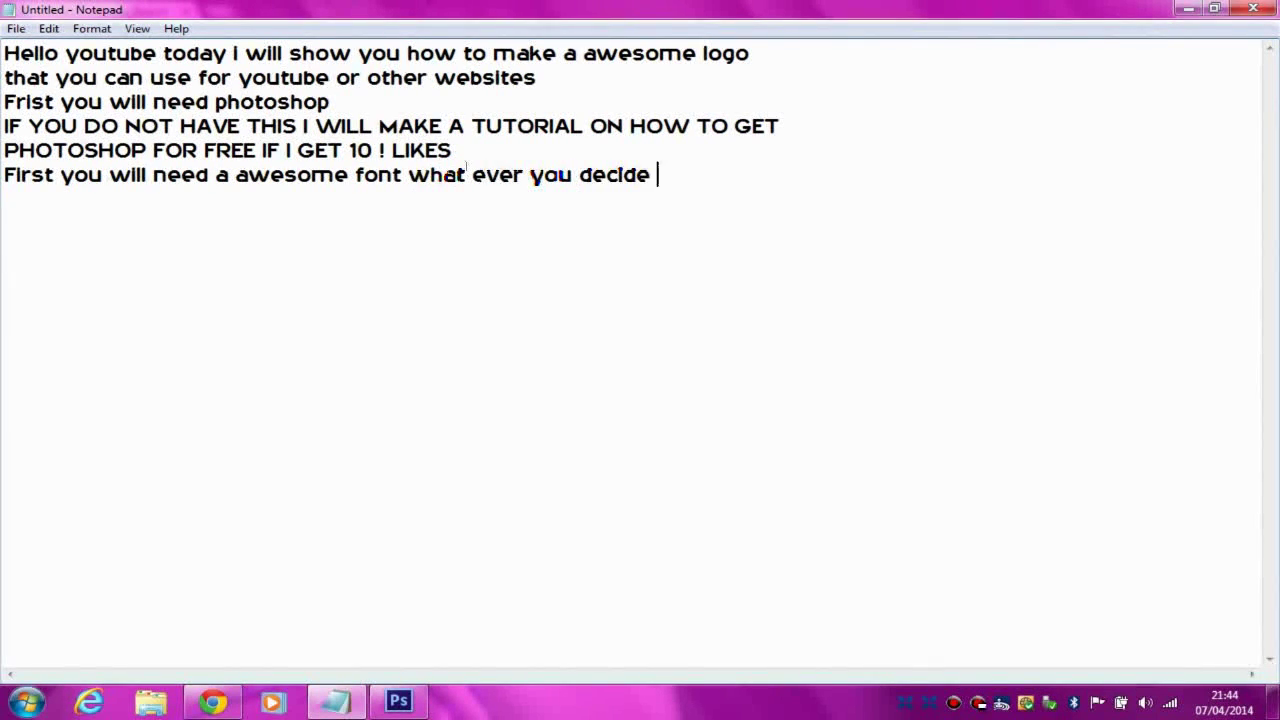
type("go to ")
type("www")
type(".")
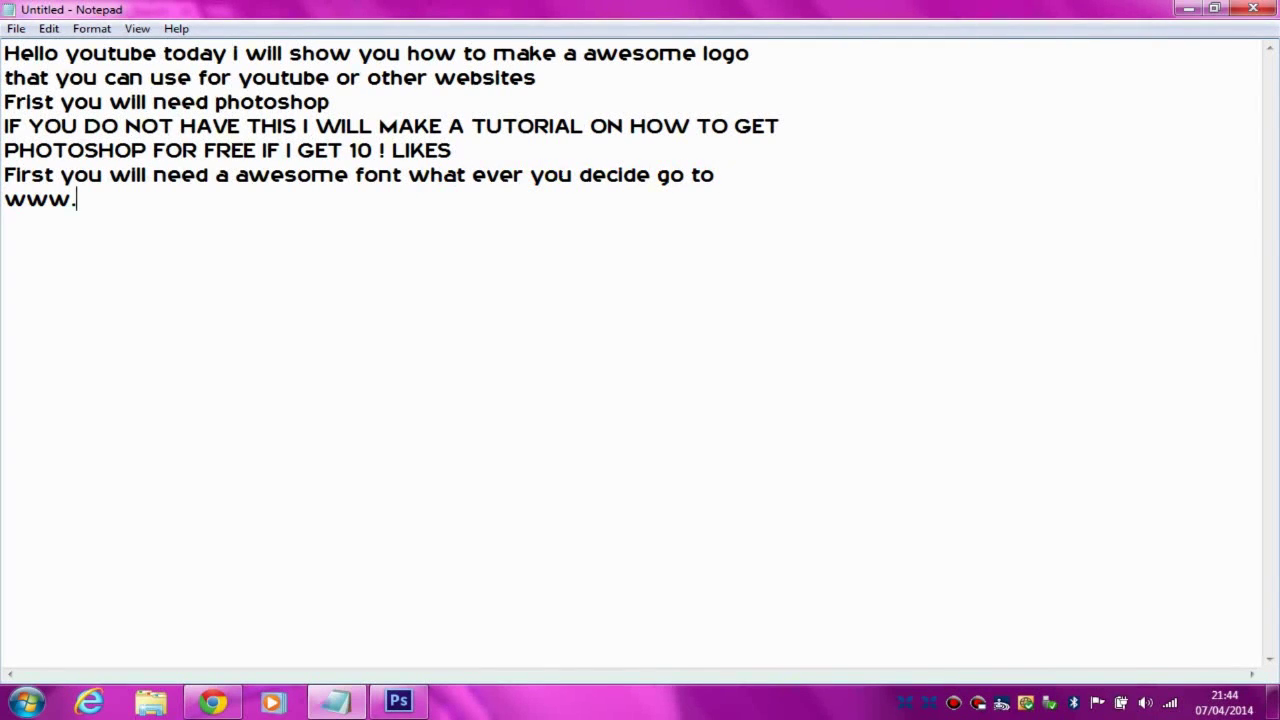
type("dafont.")
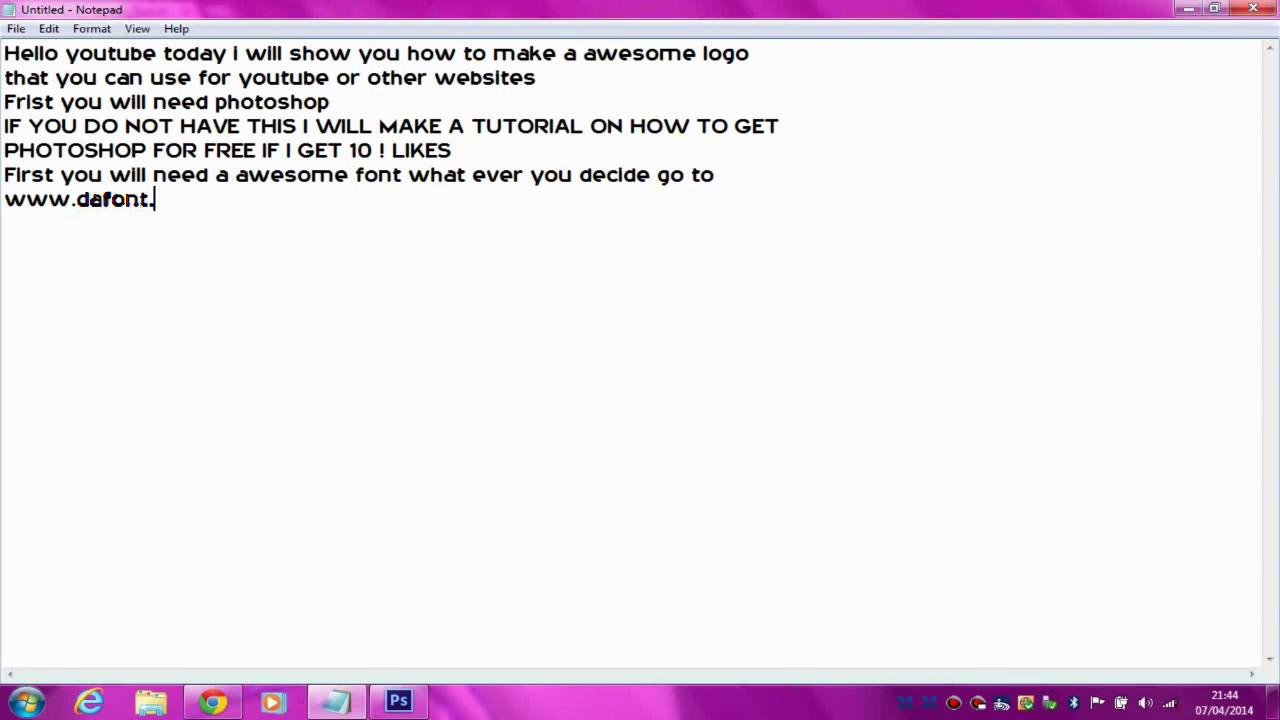
type("com and dow")
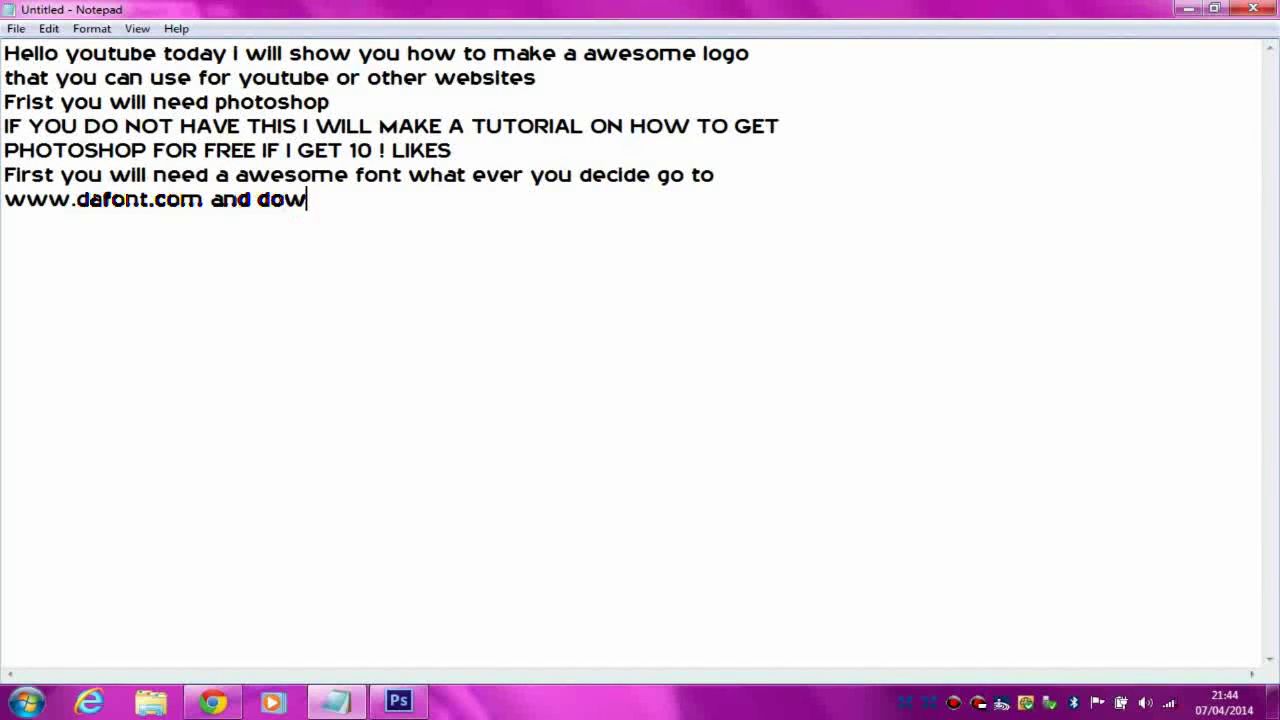
type("nload a f")
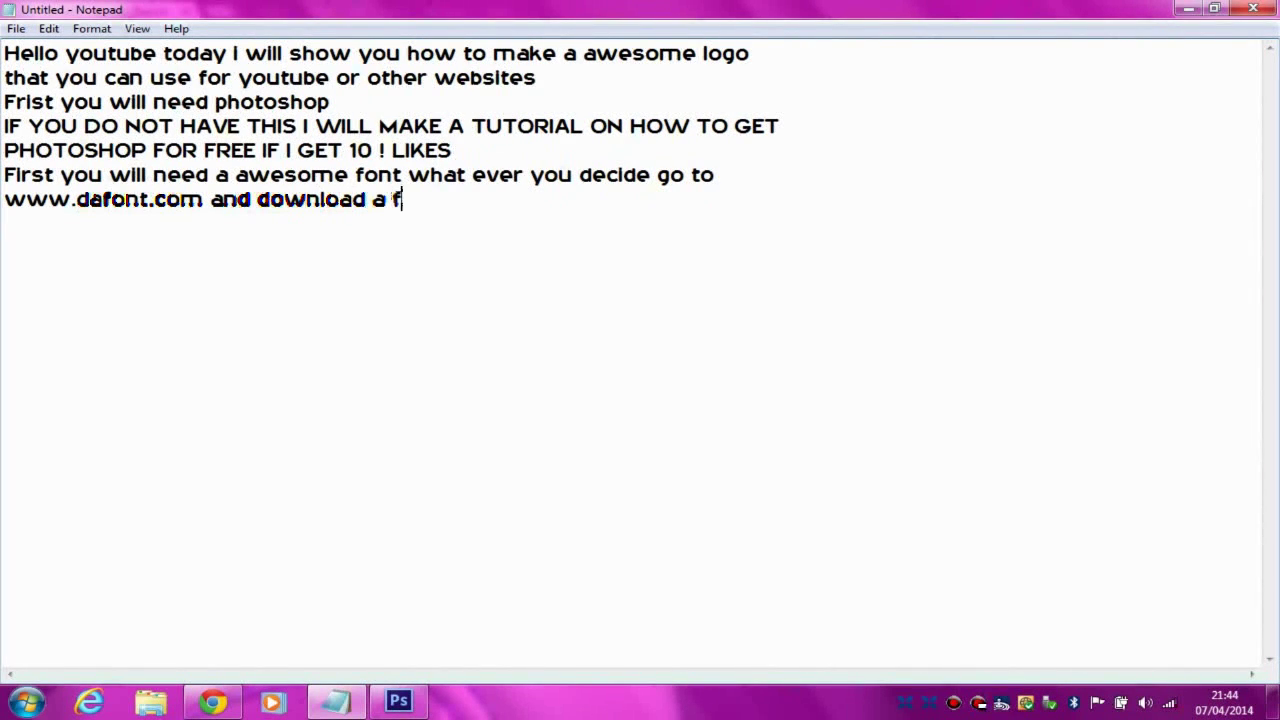
type("ont I will show ")
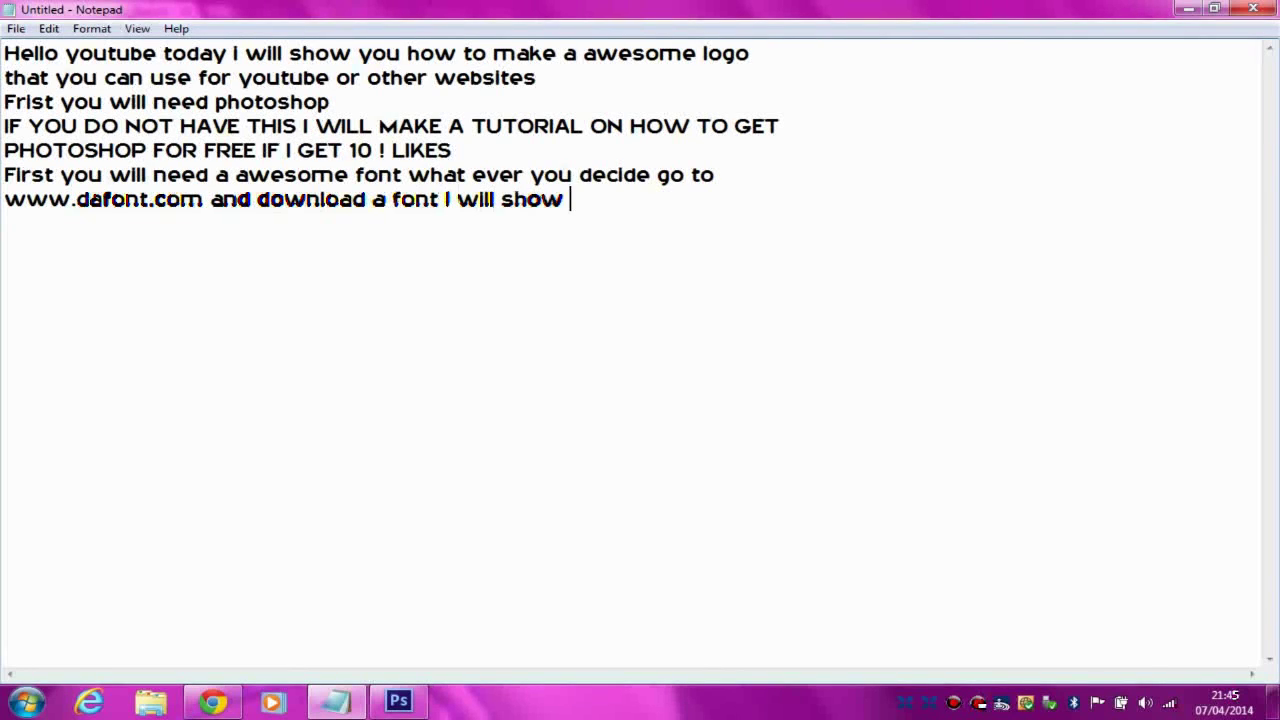
type("you the we")
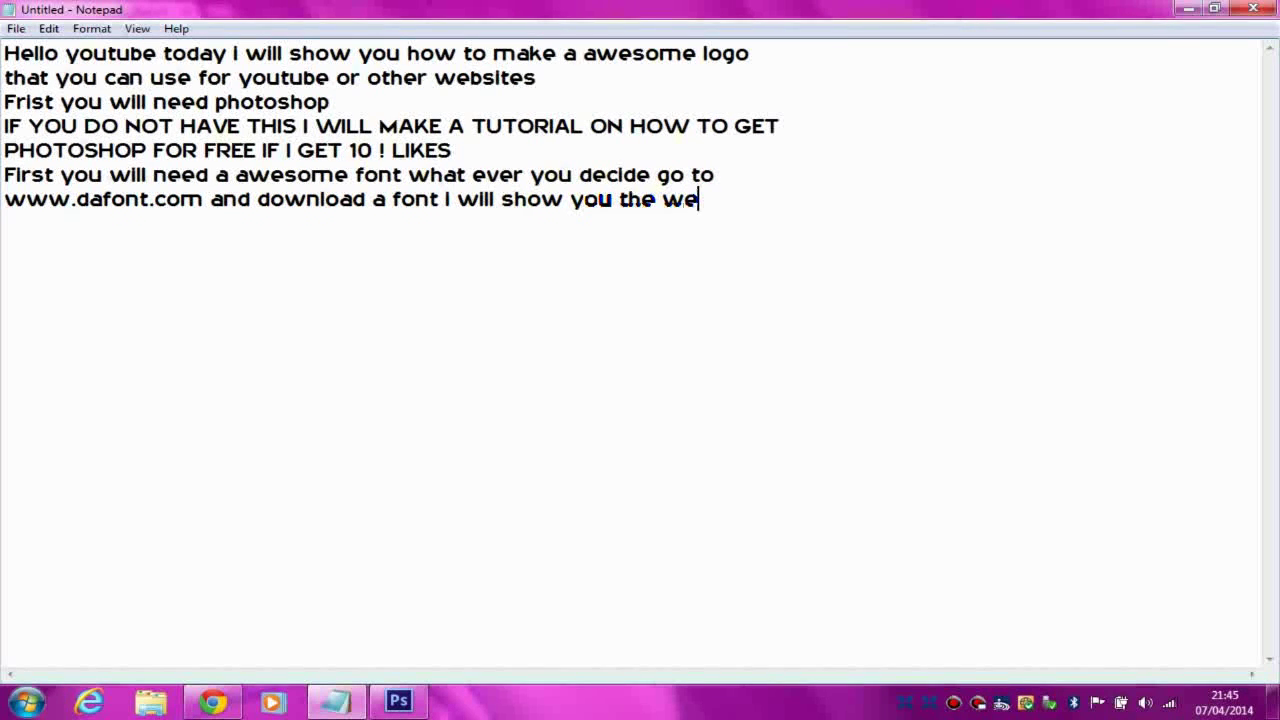
type("te ")
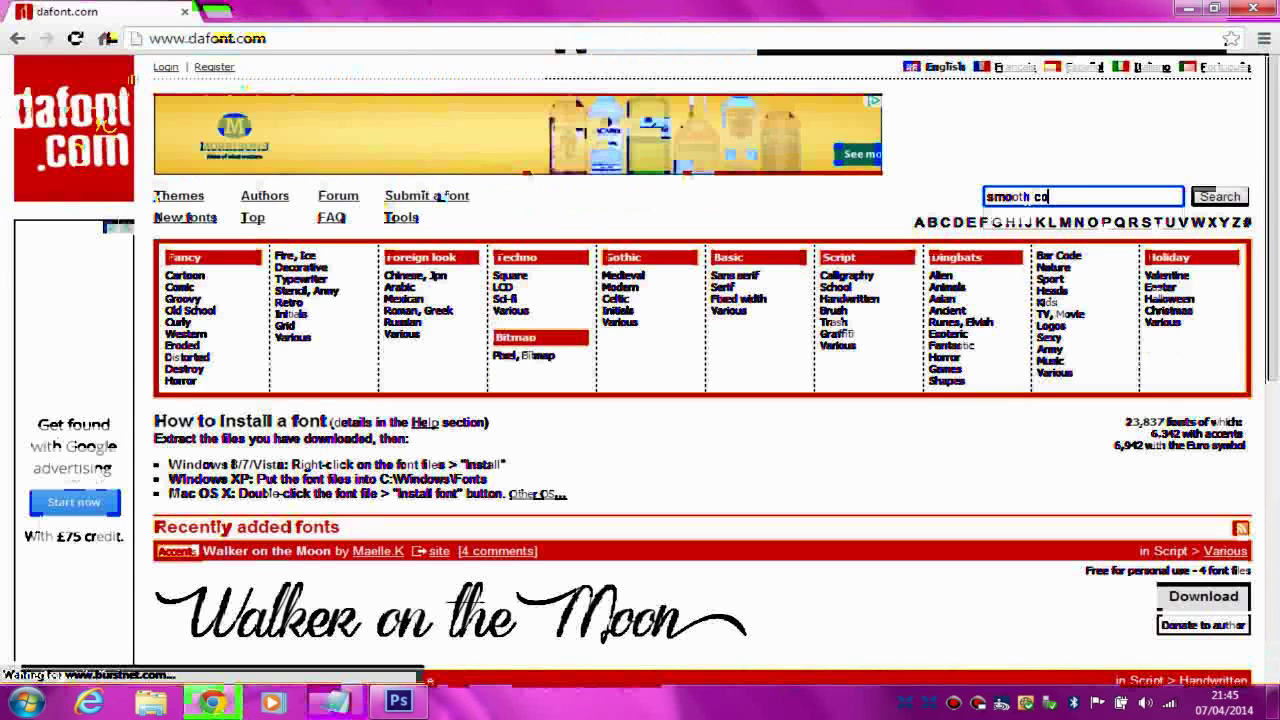
type("mic")
key("Return")
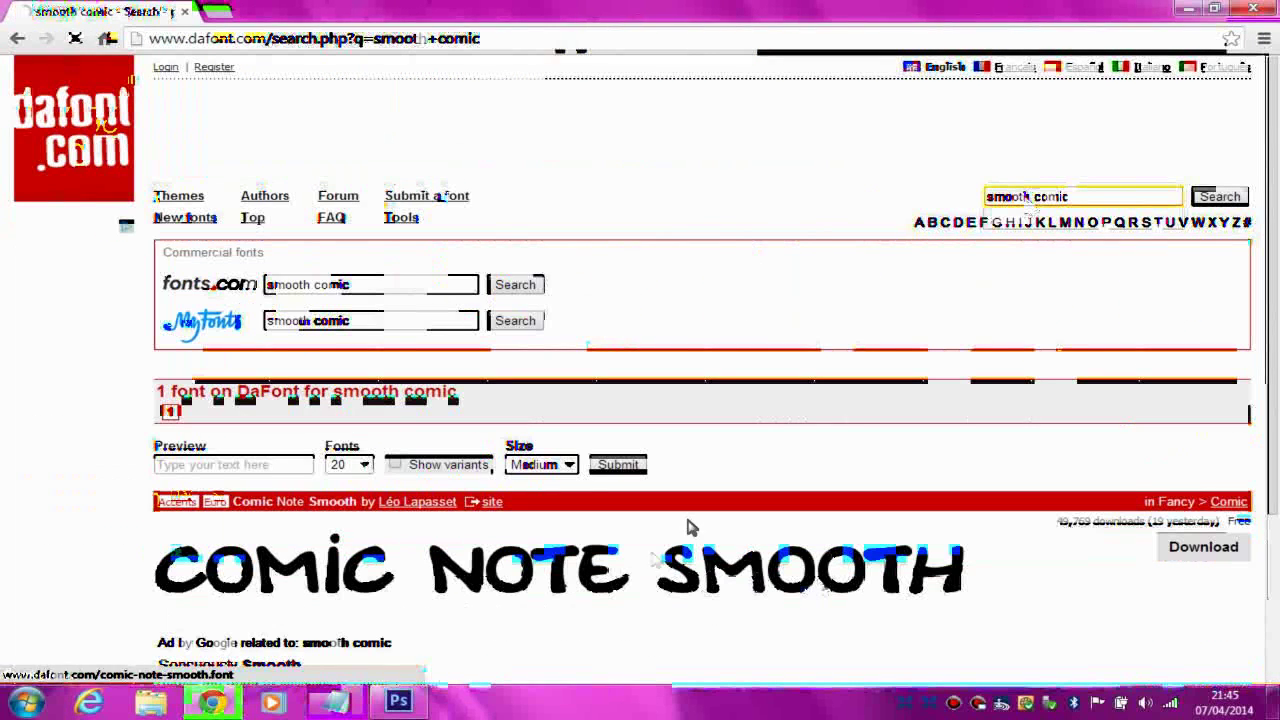
left_click(335, 703)
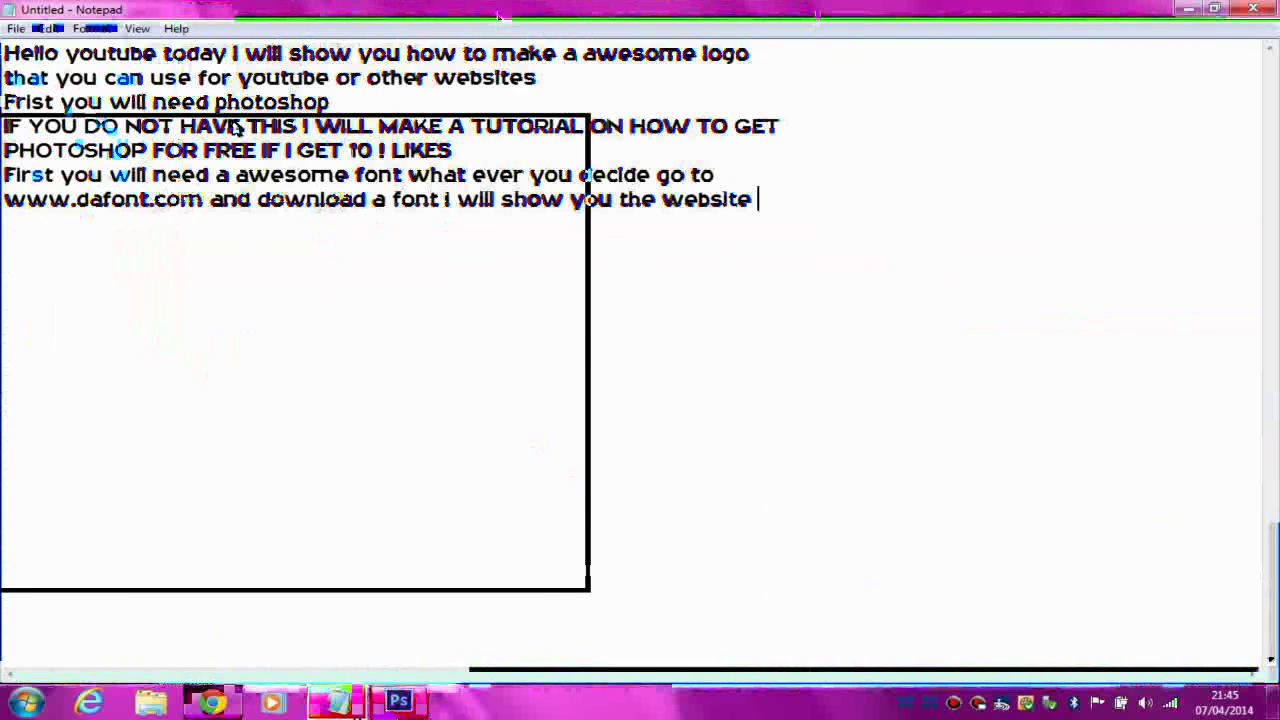
Reveal the font page, then type 'I have used this one' and 'now lets start photoshop'
double_click(500, 14)
left_click_drag(375, 115, 375, 134)
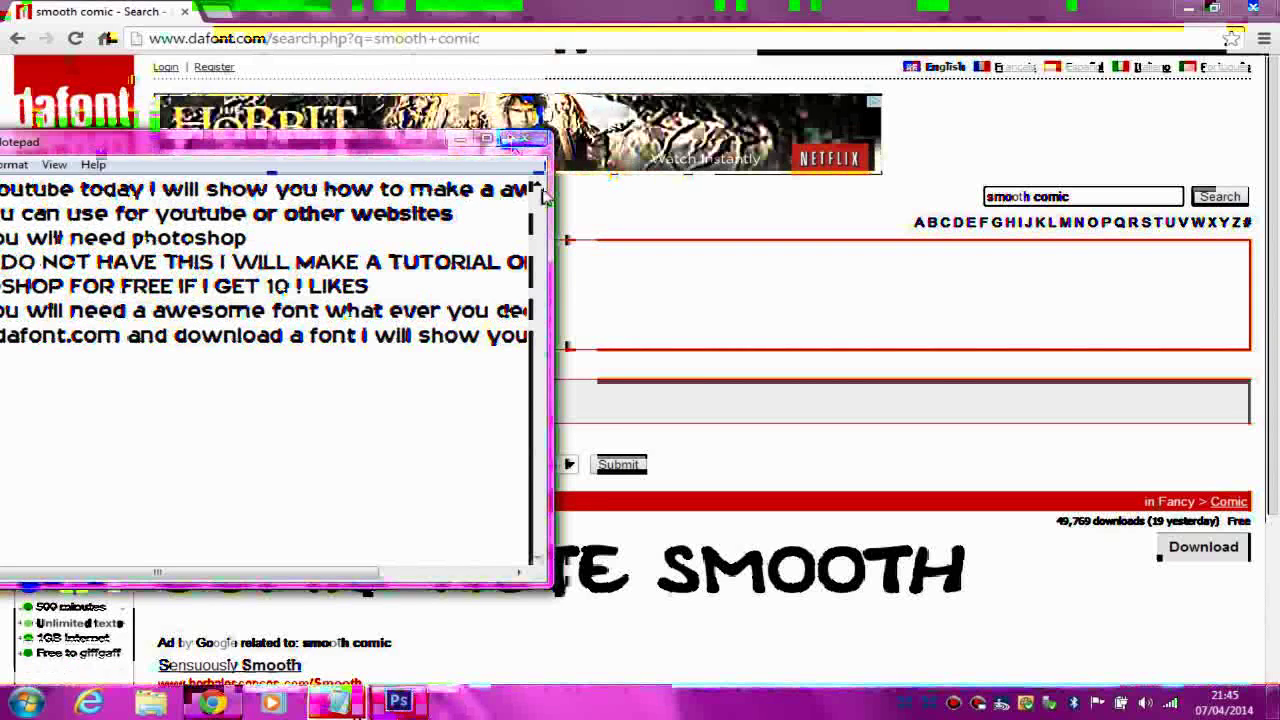
left_click(486, 137)
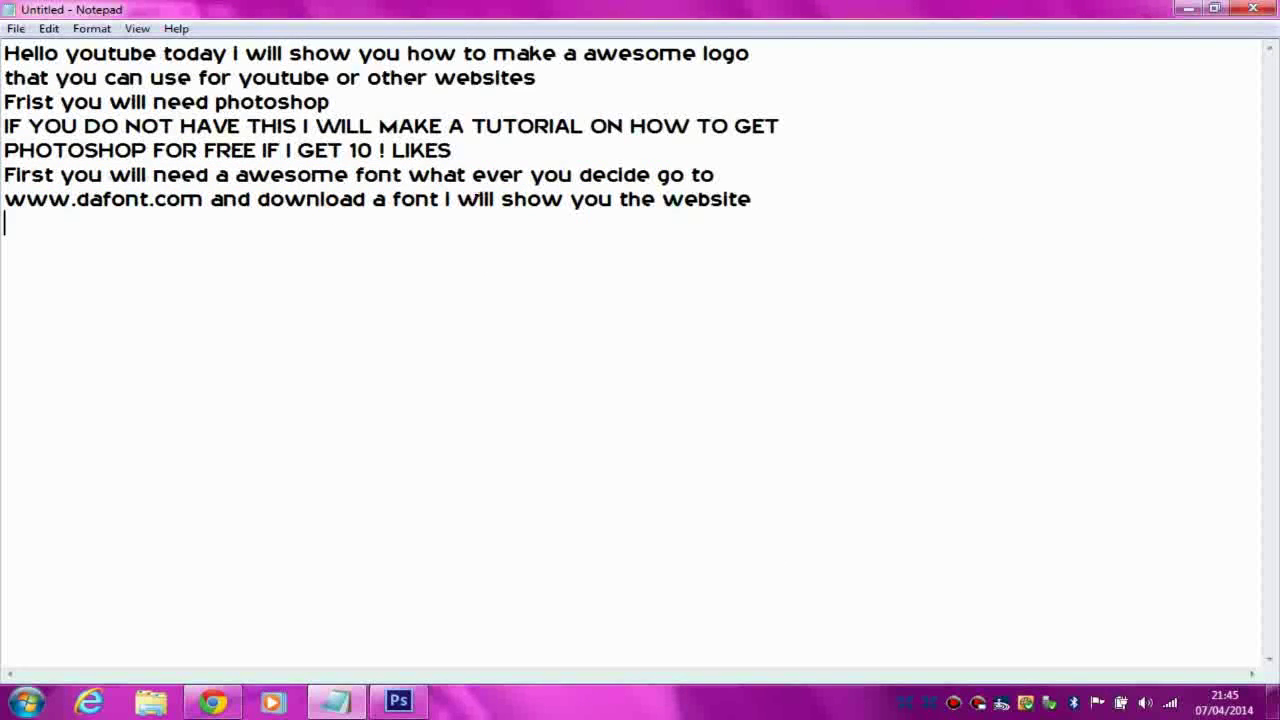
type("I have u")
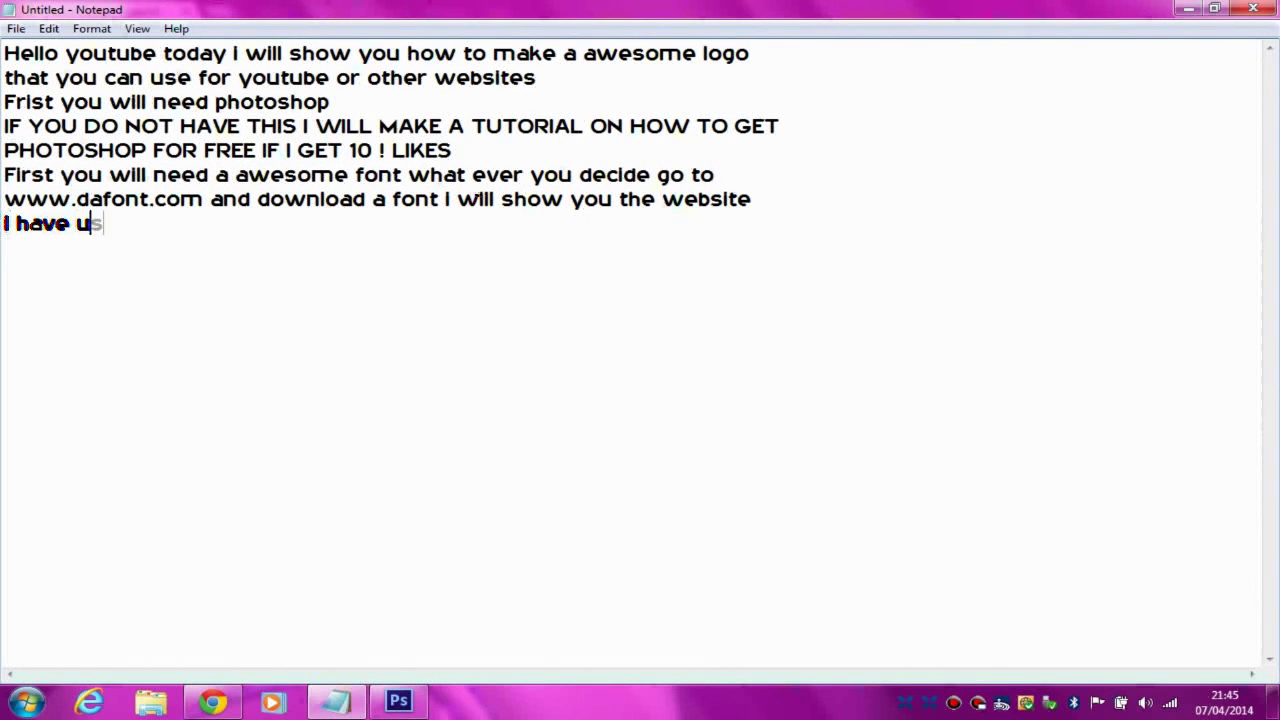
type("sed this on")
type("e")
key("Return")
type("now ")
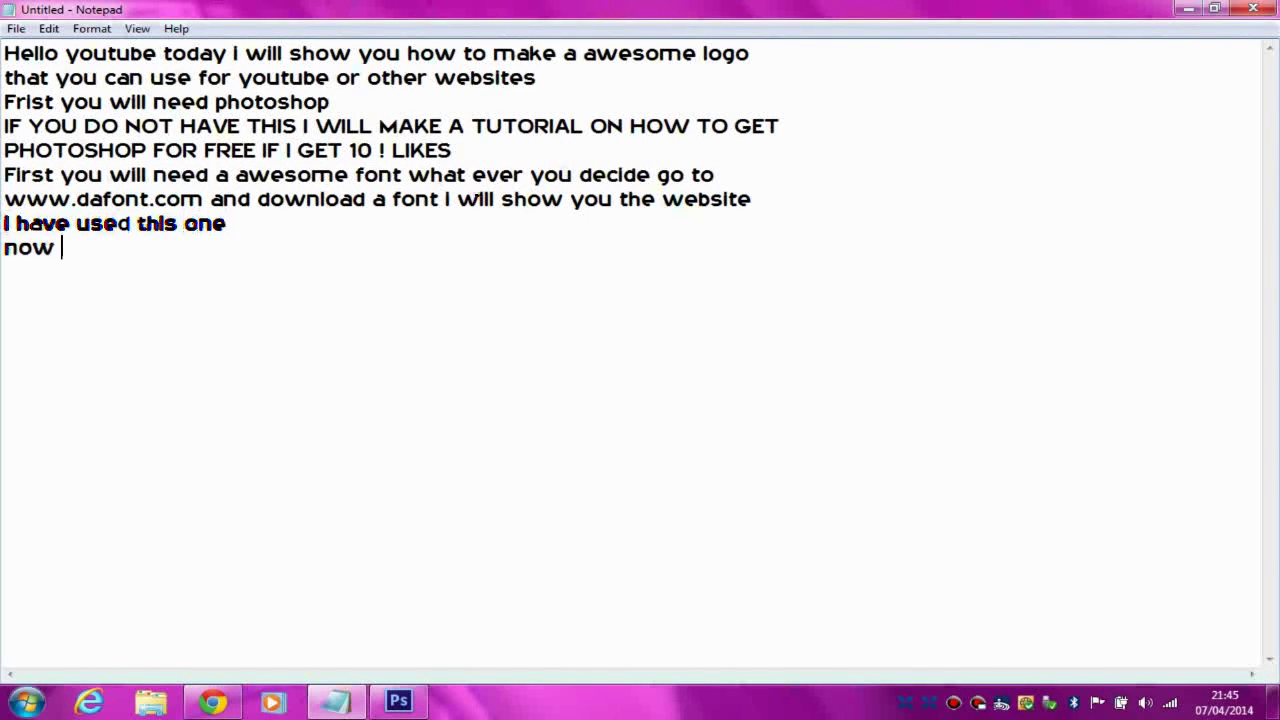
type("lets start p")
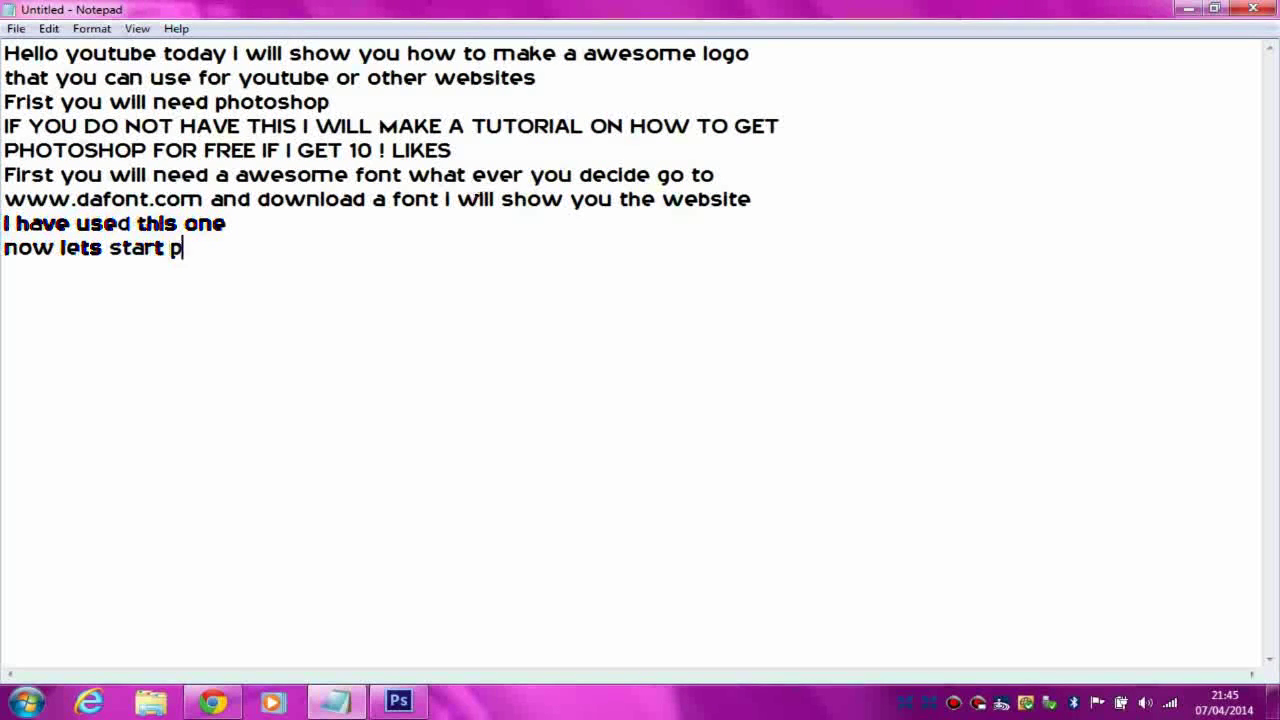
type("hoto")
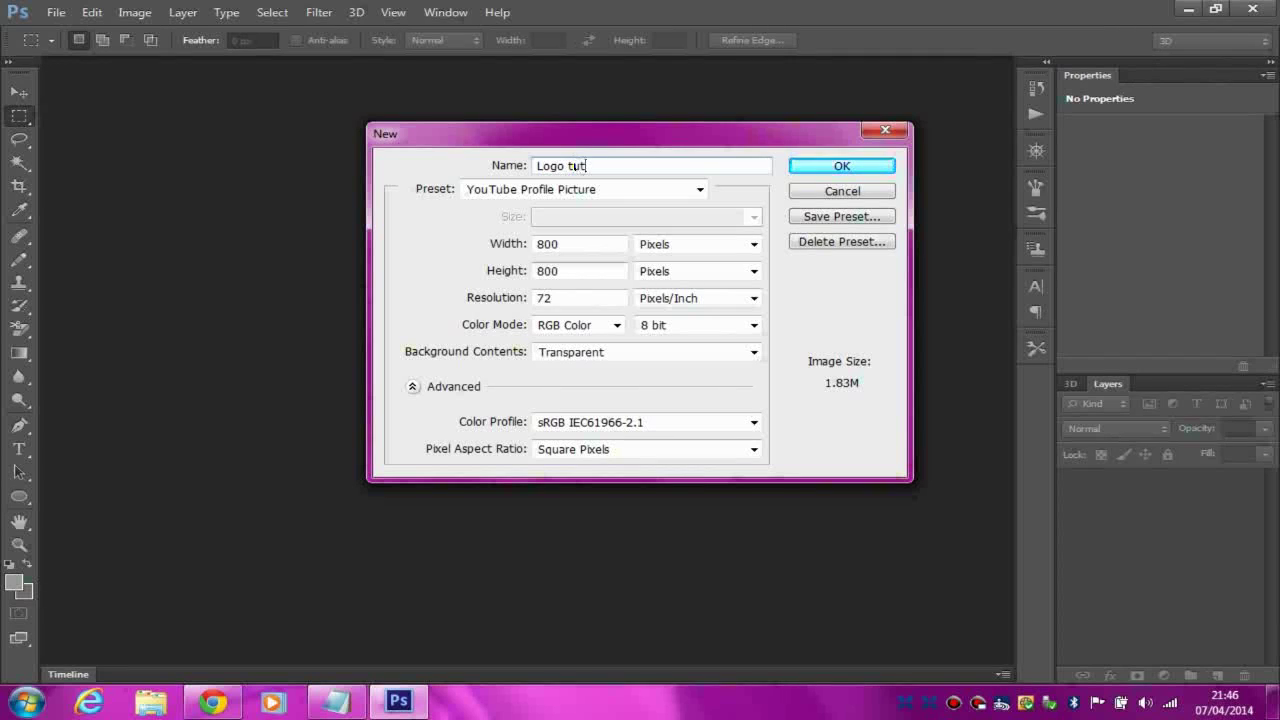
type("orial")
Create the 800×800 transparent Logo tutorial canvas and set the Type tool to 1000 pt light grey
left_click(840, 168)
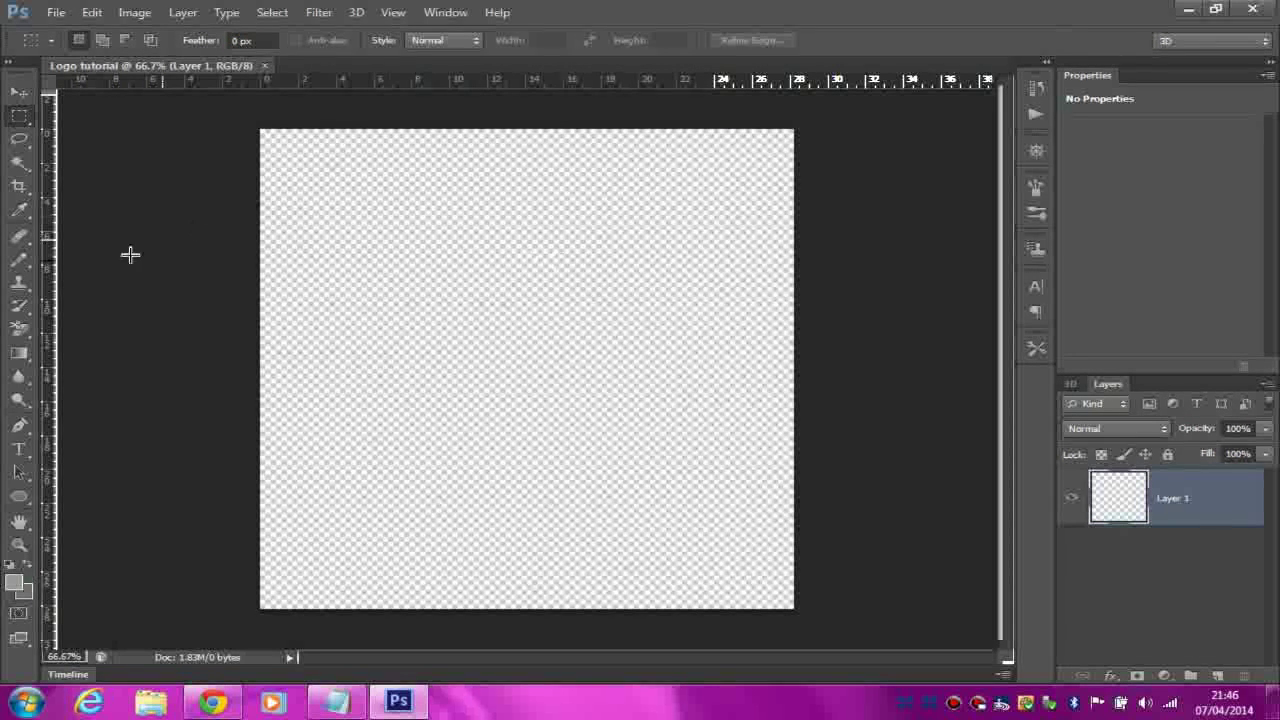
left_click(27, 453)
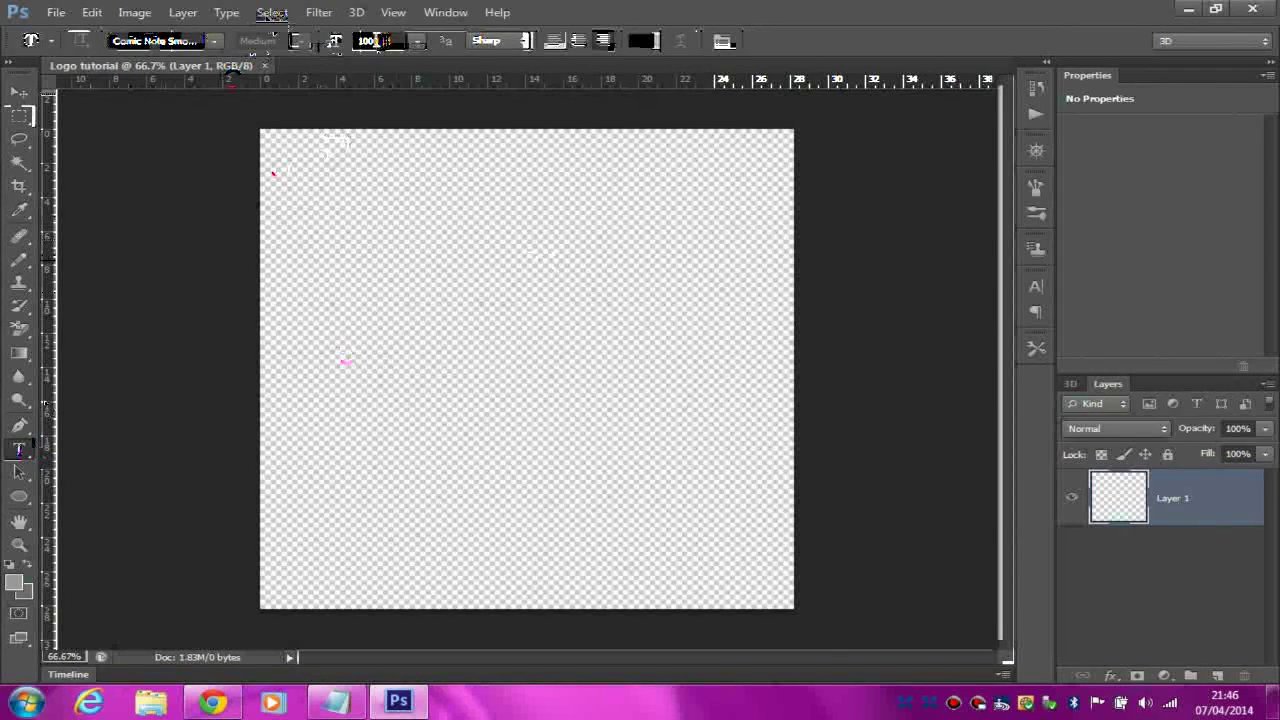
double_click(362, 40)
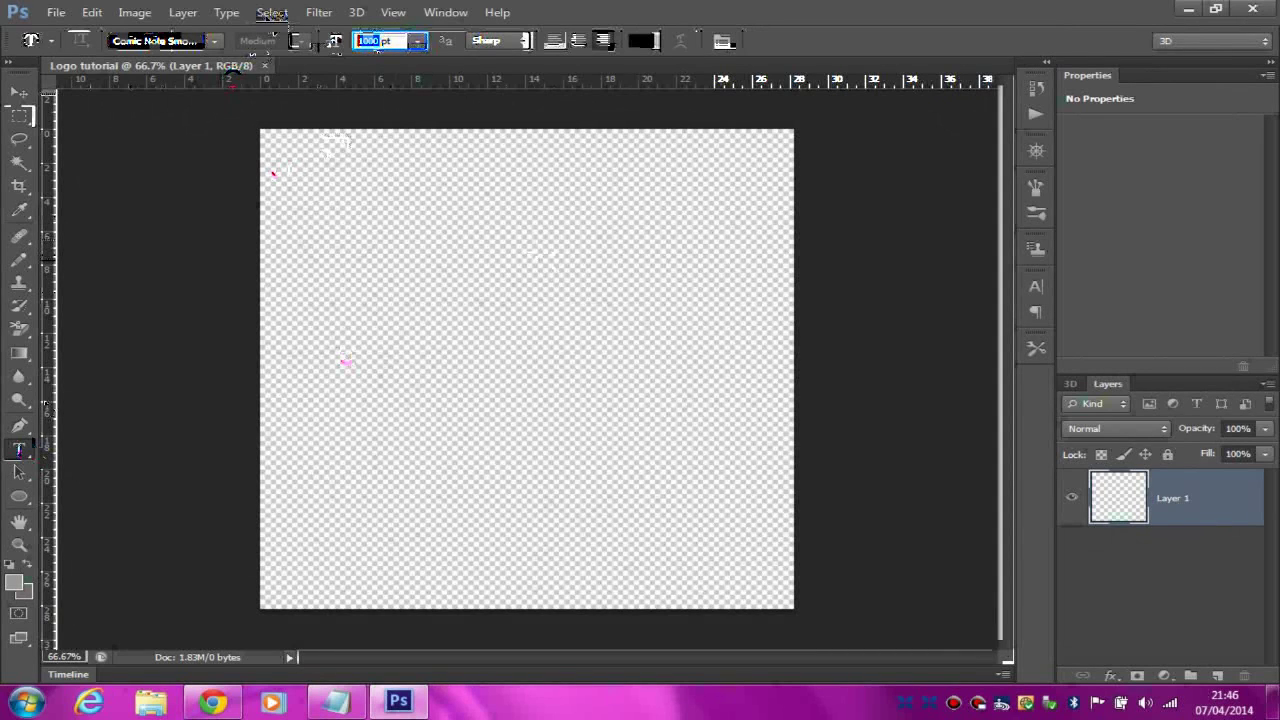
type("100")
key("Return")
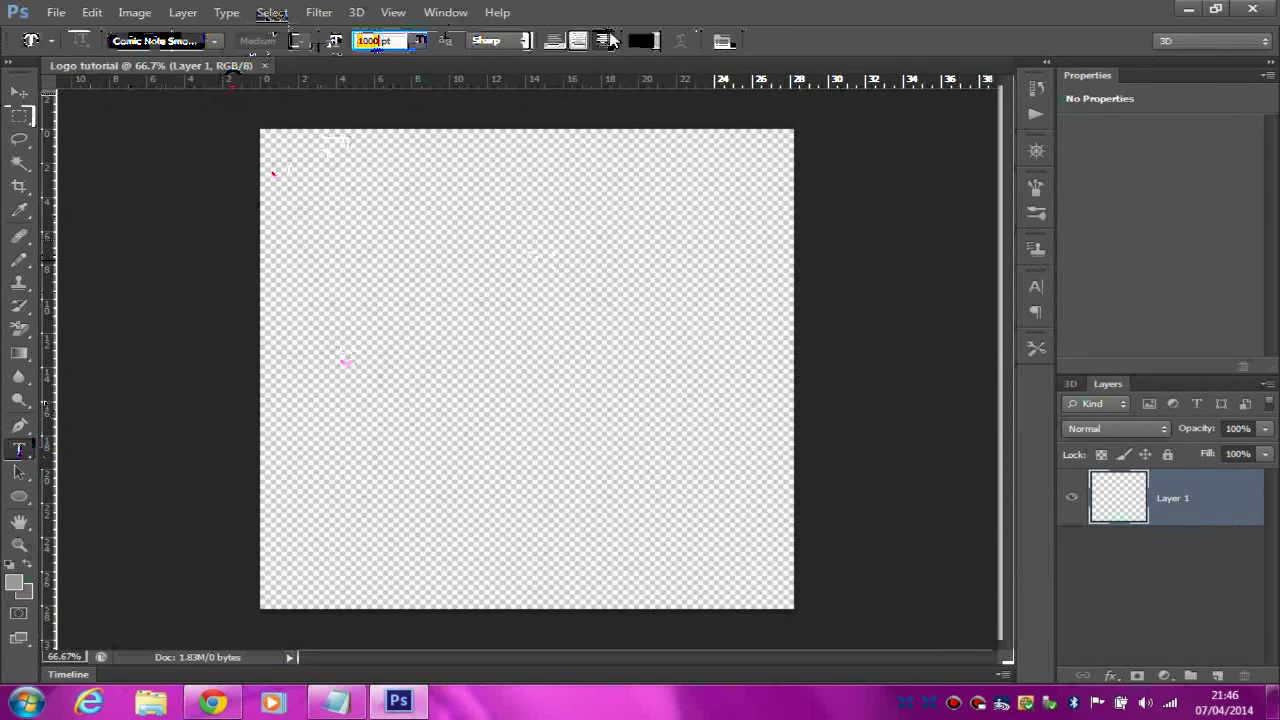
left_click(645, 41)
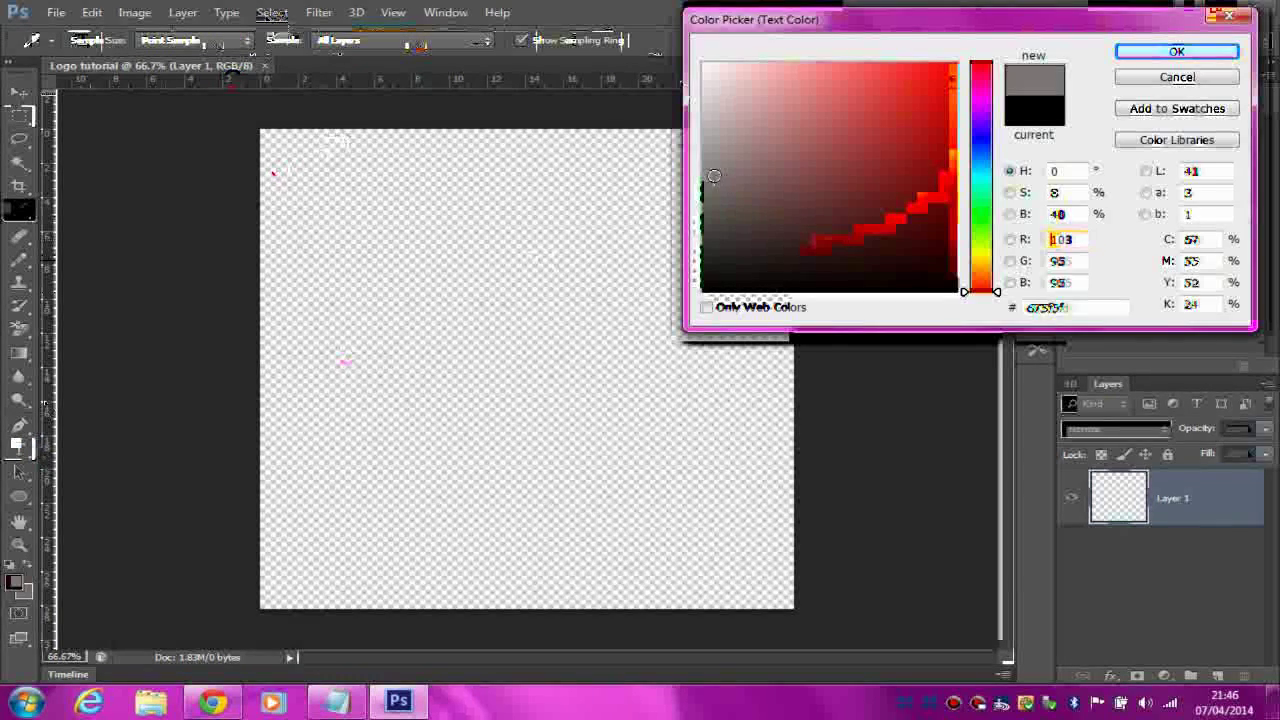
left_click(702, 178)
left_click(1141, 55)
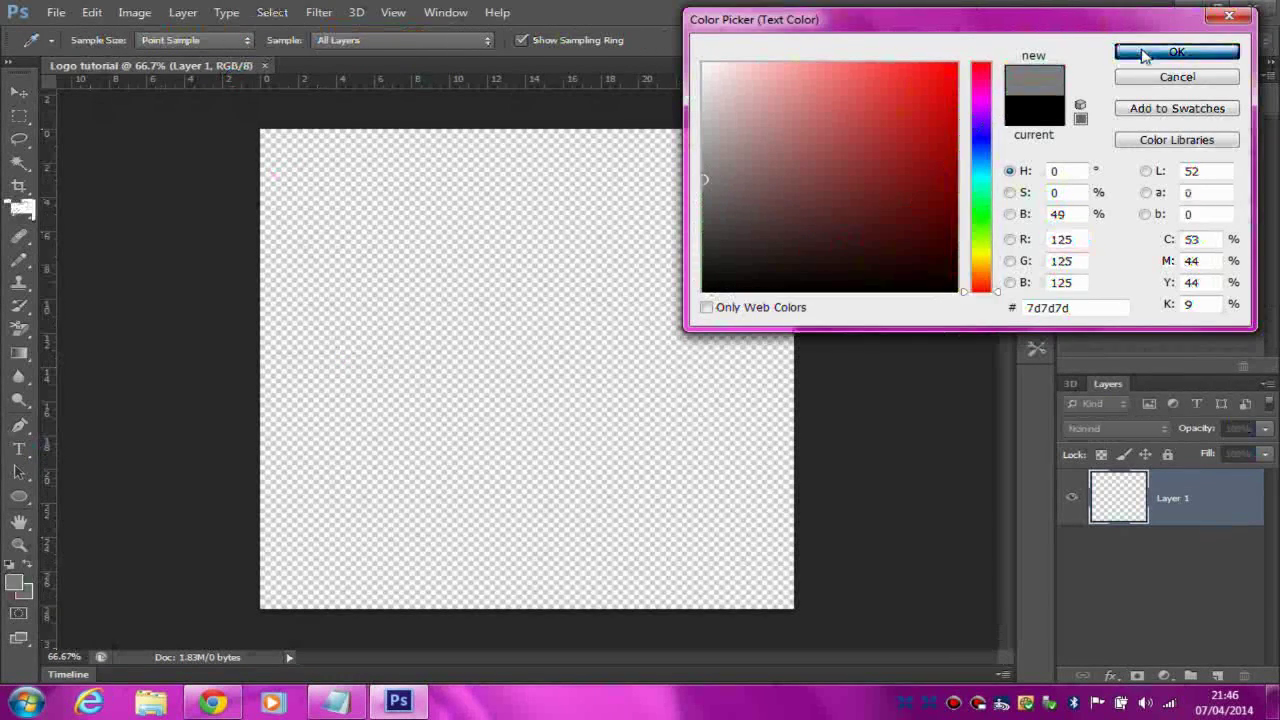
left_click(338, 700)
Add the light grey colour advice, the remove-the-shadow line, and the England/Brazil/Portugal/Spain flag-download line
type("MAK")
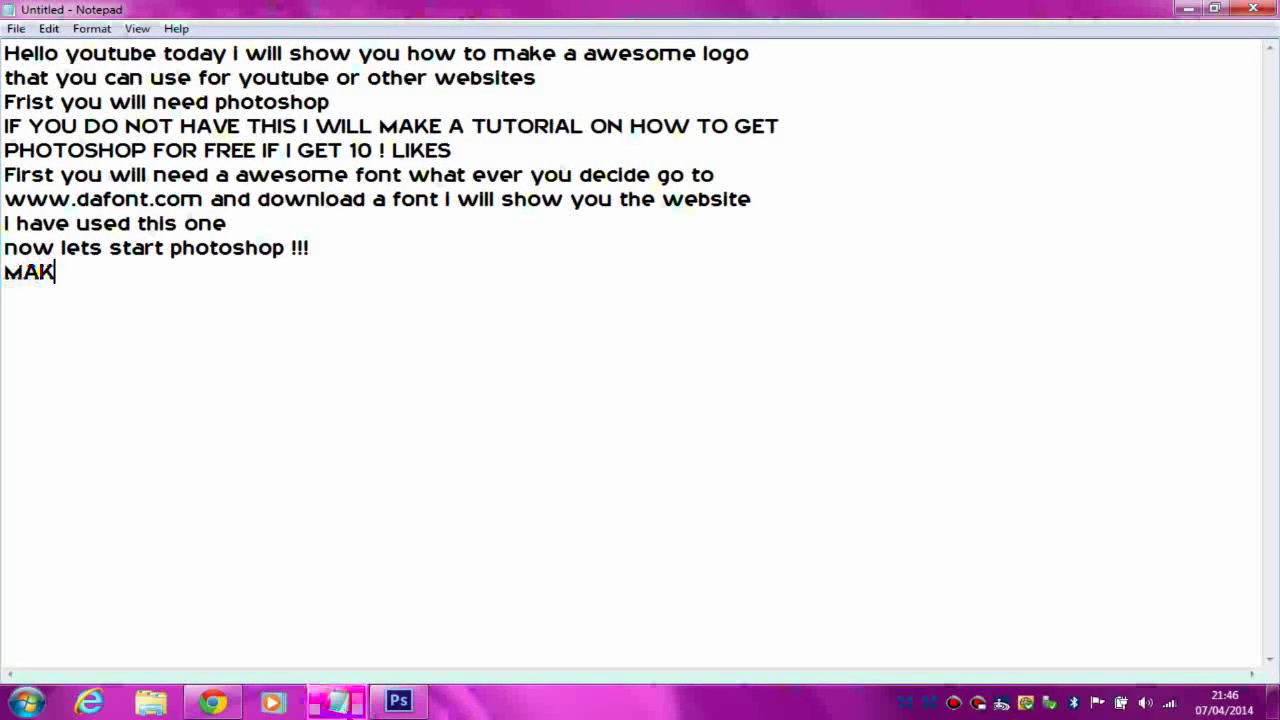
type("E SURE THA")
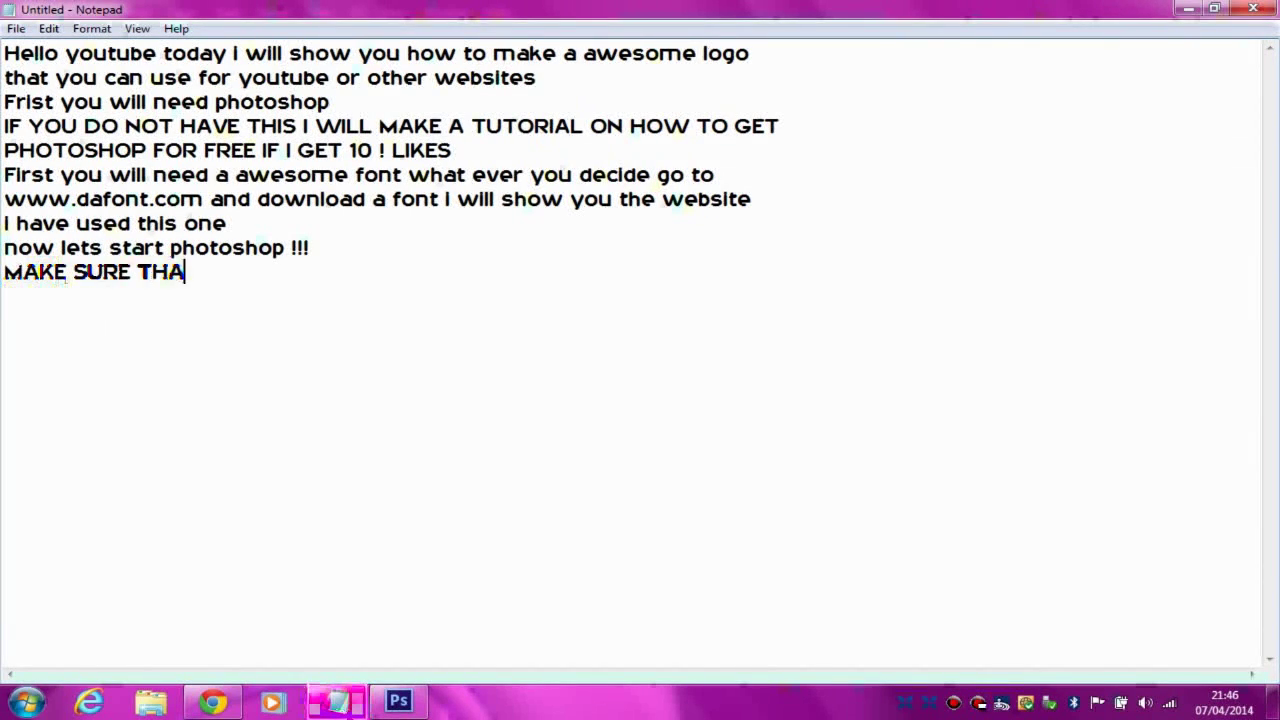
type("T THE COLO")
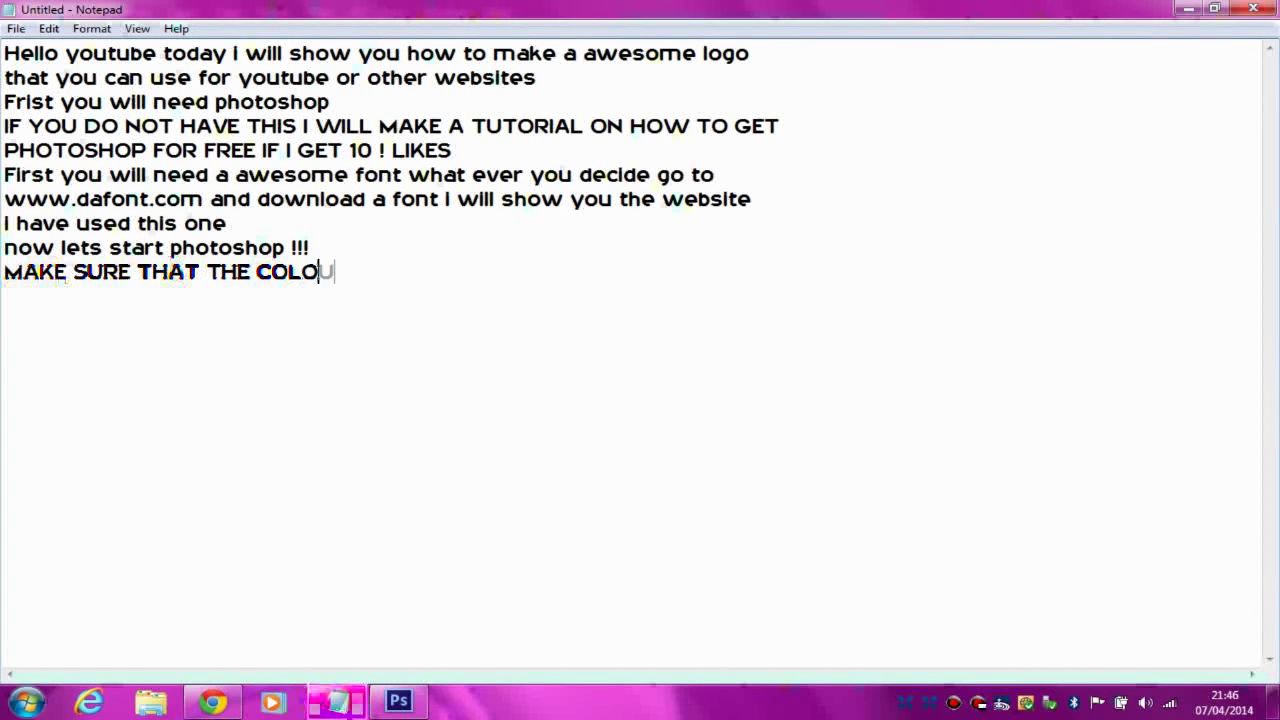
type("UR IS LIGHT")
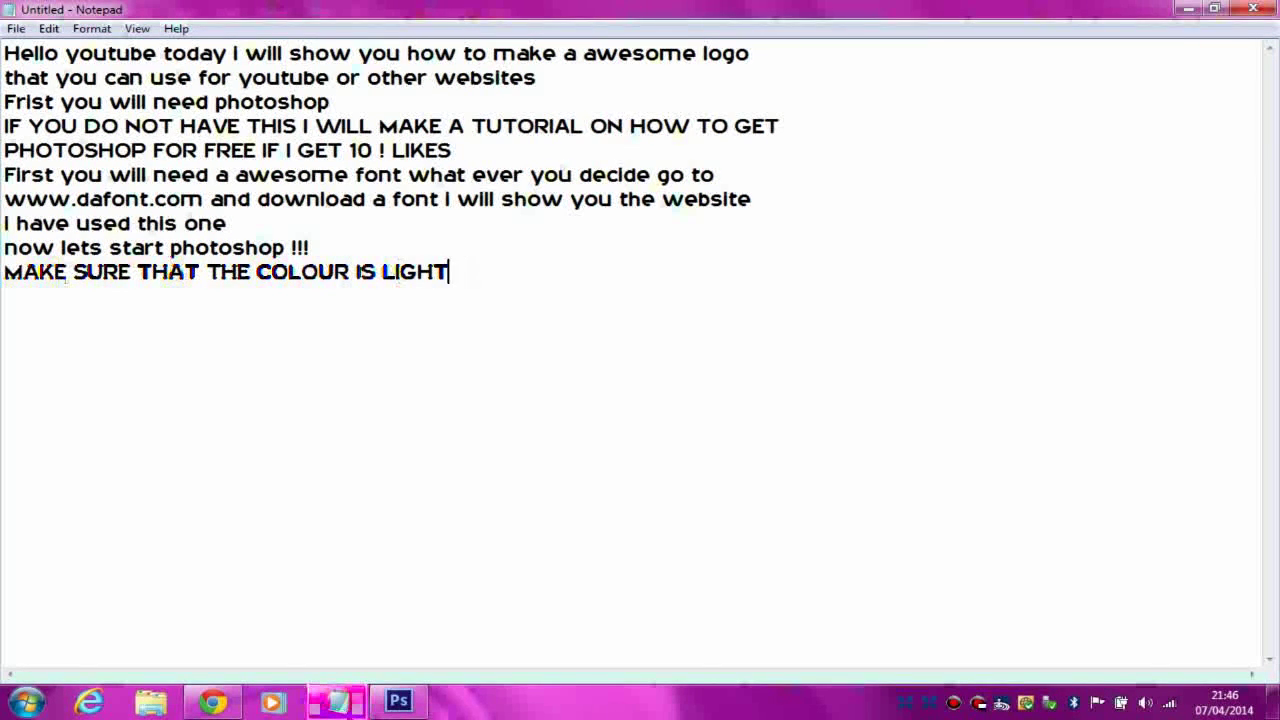
type(" GREY SO IT L")
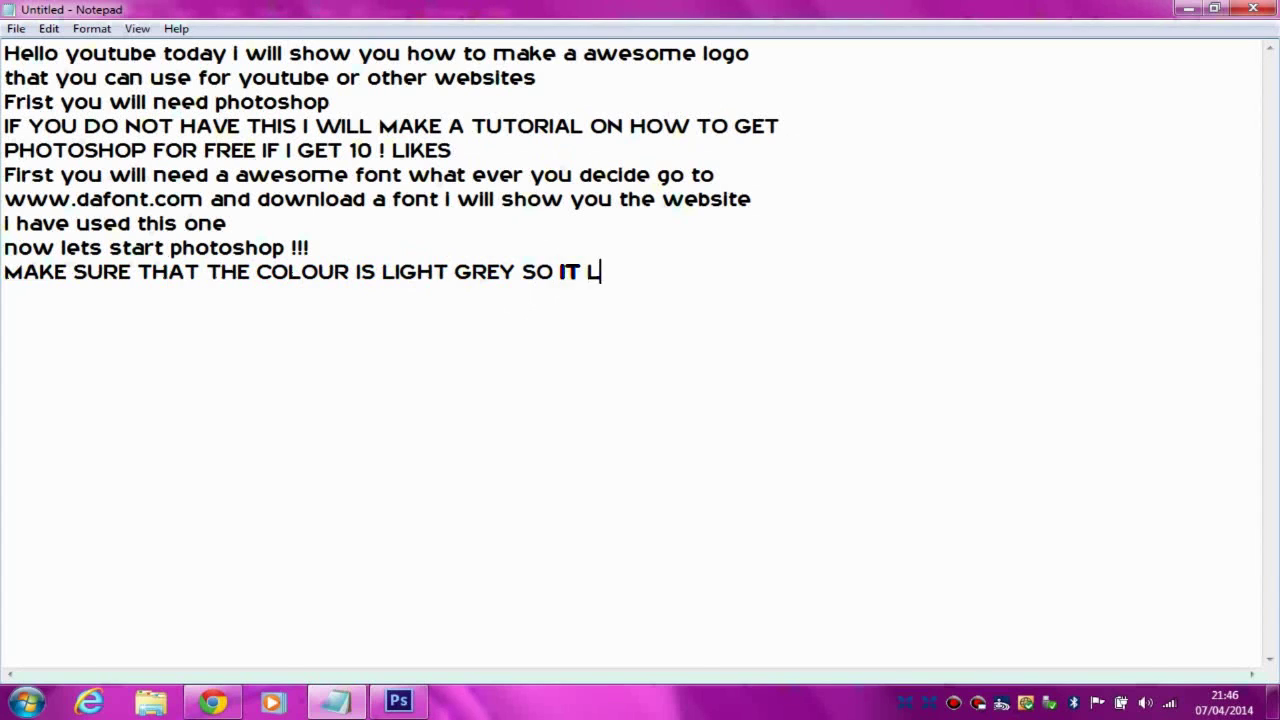
type("OOKS NEET")
key("Return")
type("Now ")
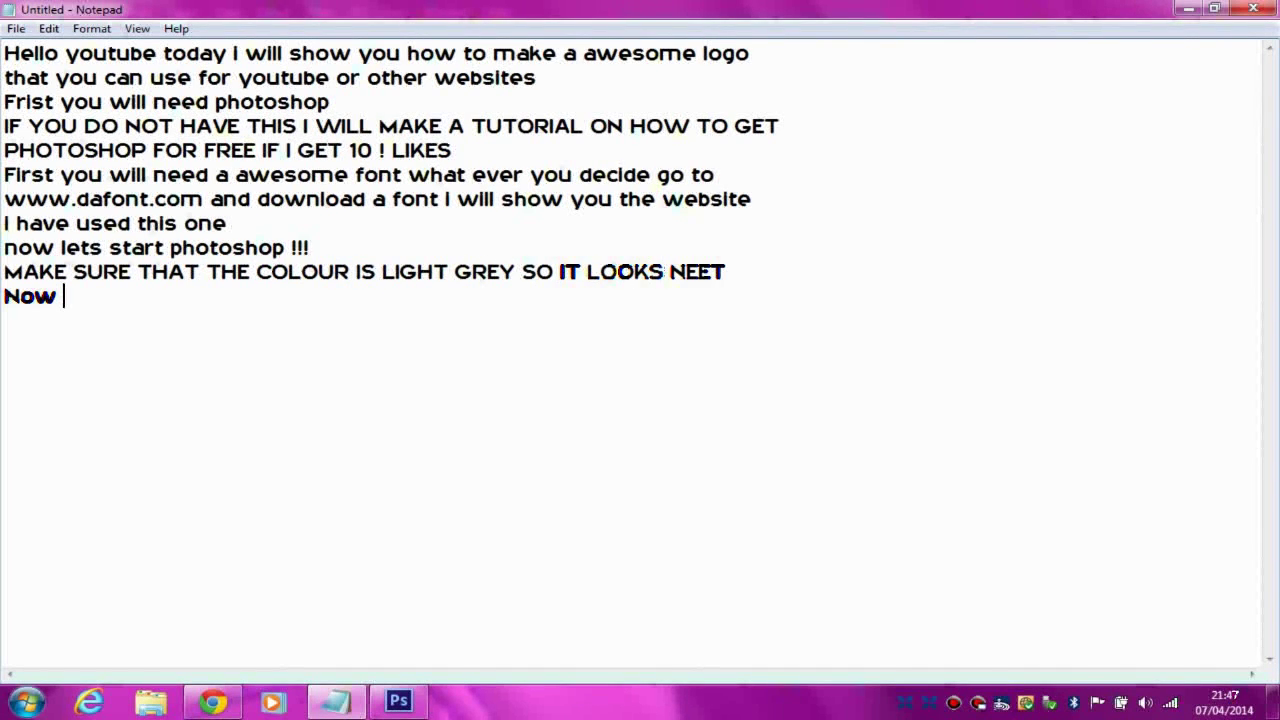
type("Get rid o")
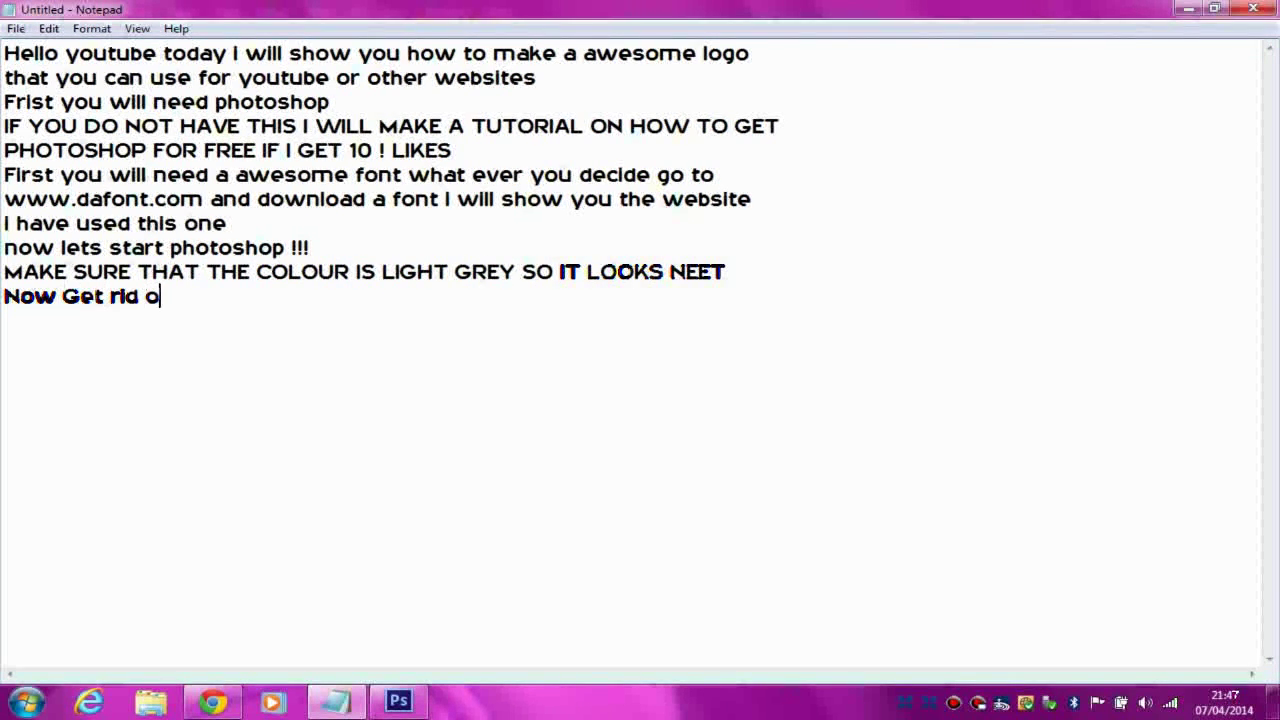
type("f the shado")
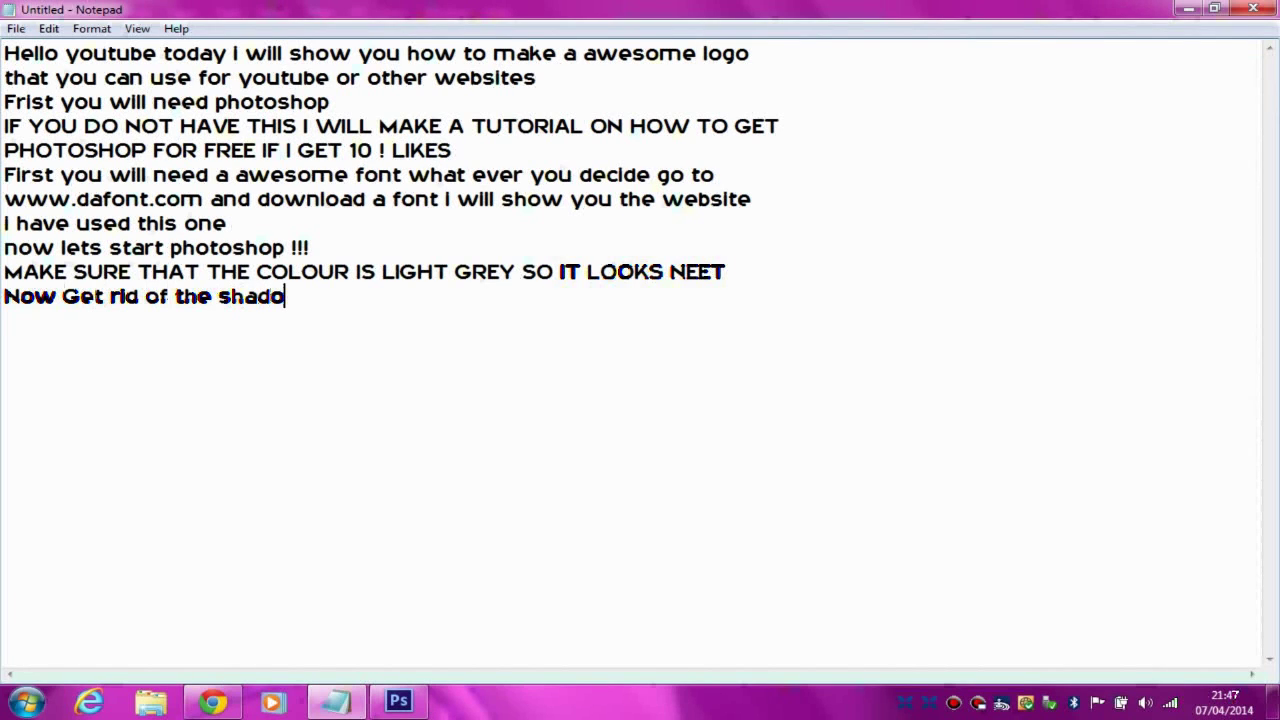
type("w follow me")
key("Return")
type("Now do")
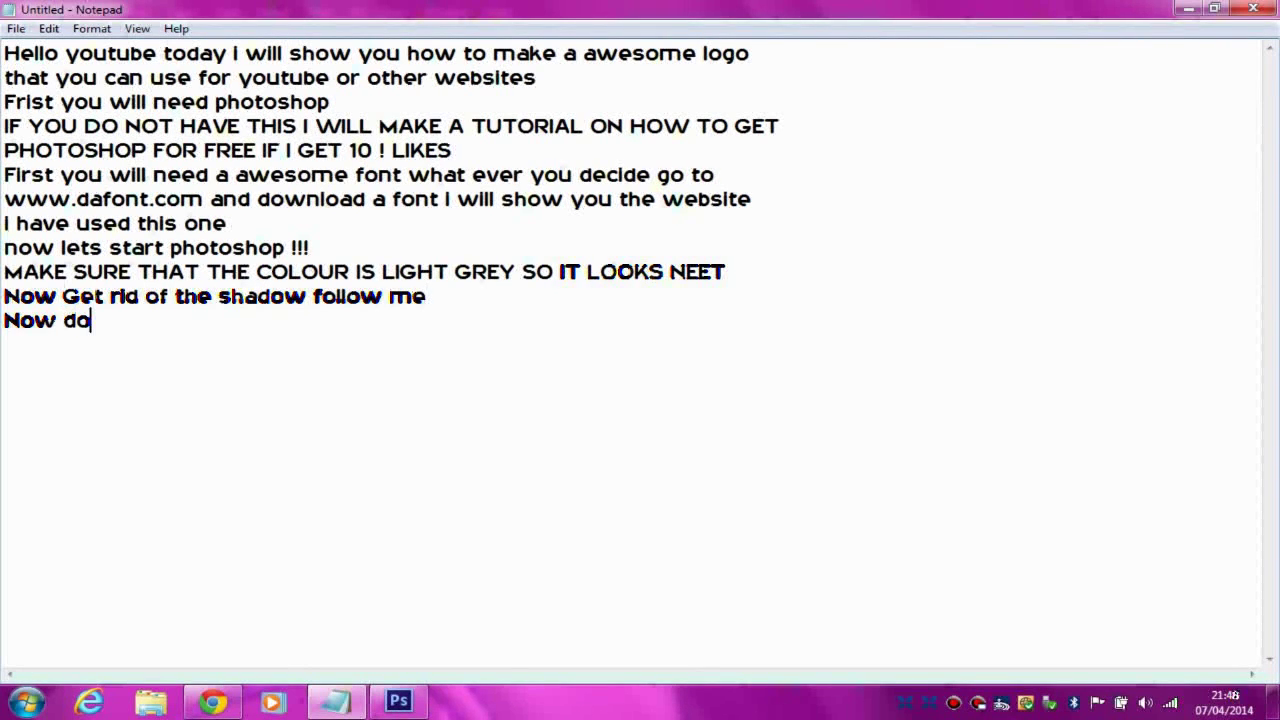
type("wnload a f")
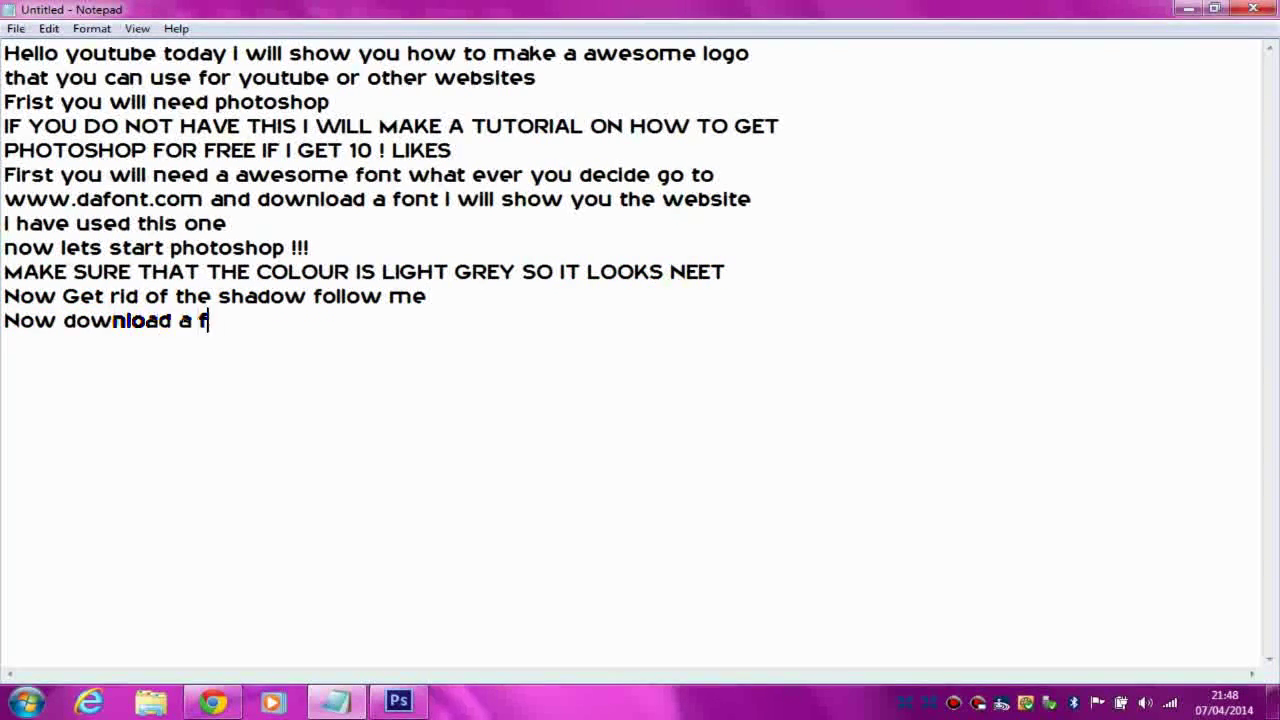
type("lag")
type(" england braz")
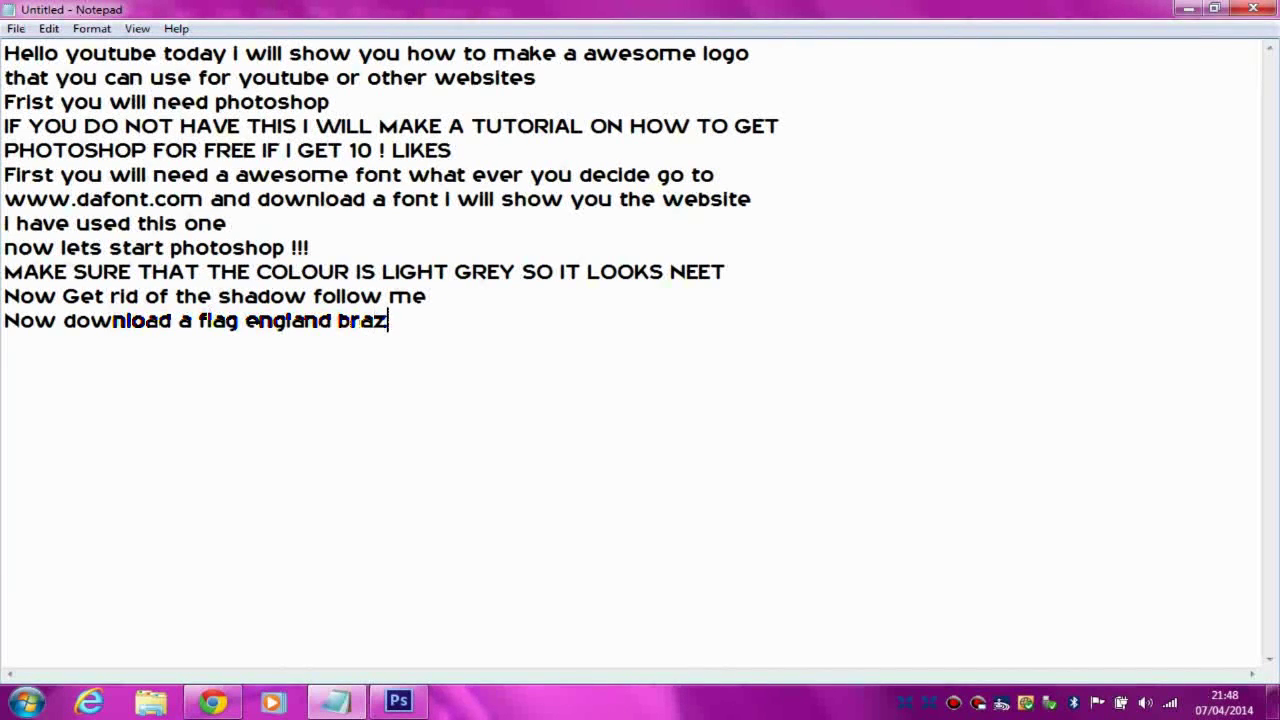
type("il portugal ")
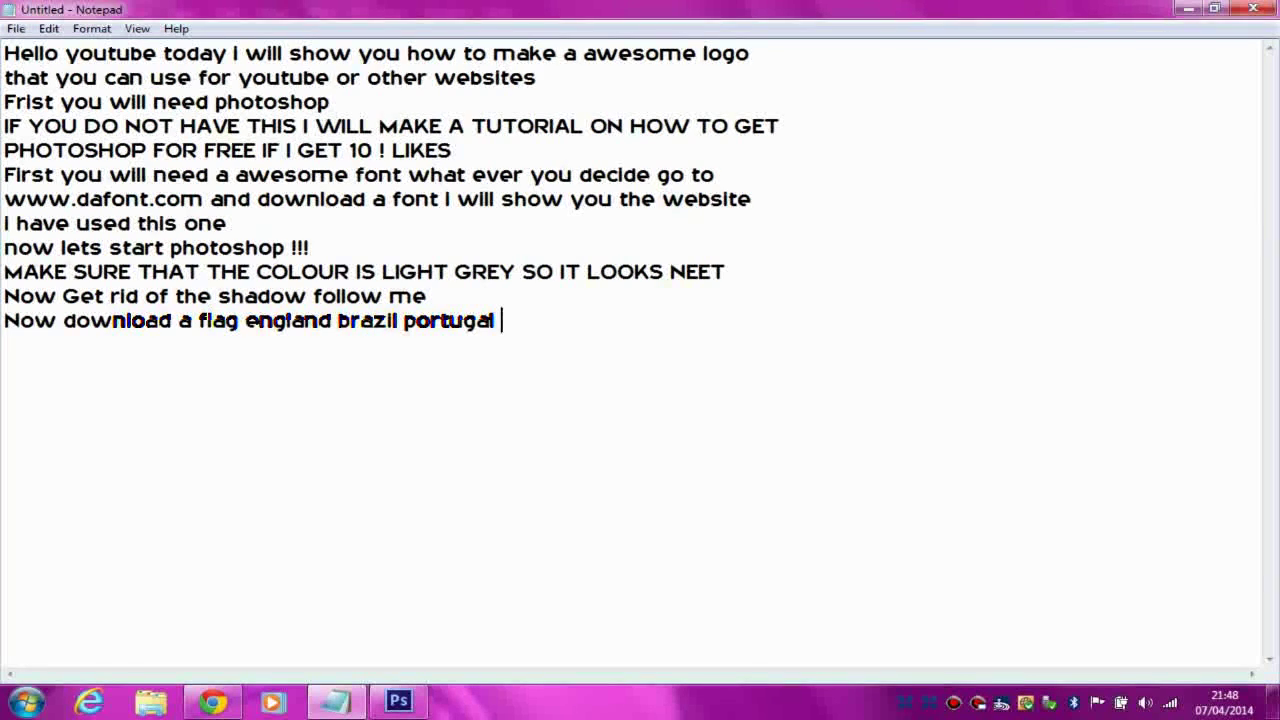
type("spain any ")
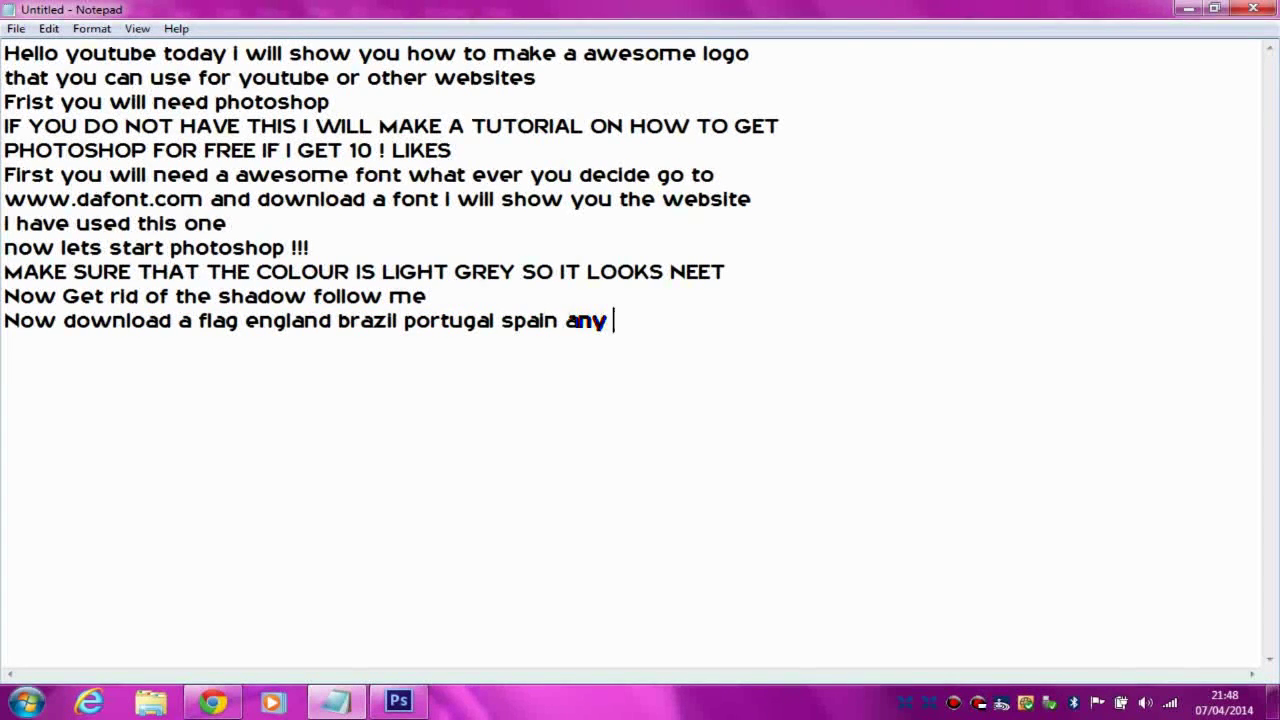
type("and follow me")
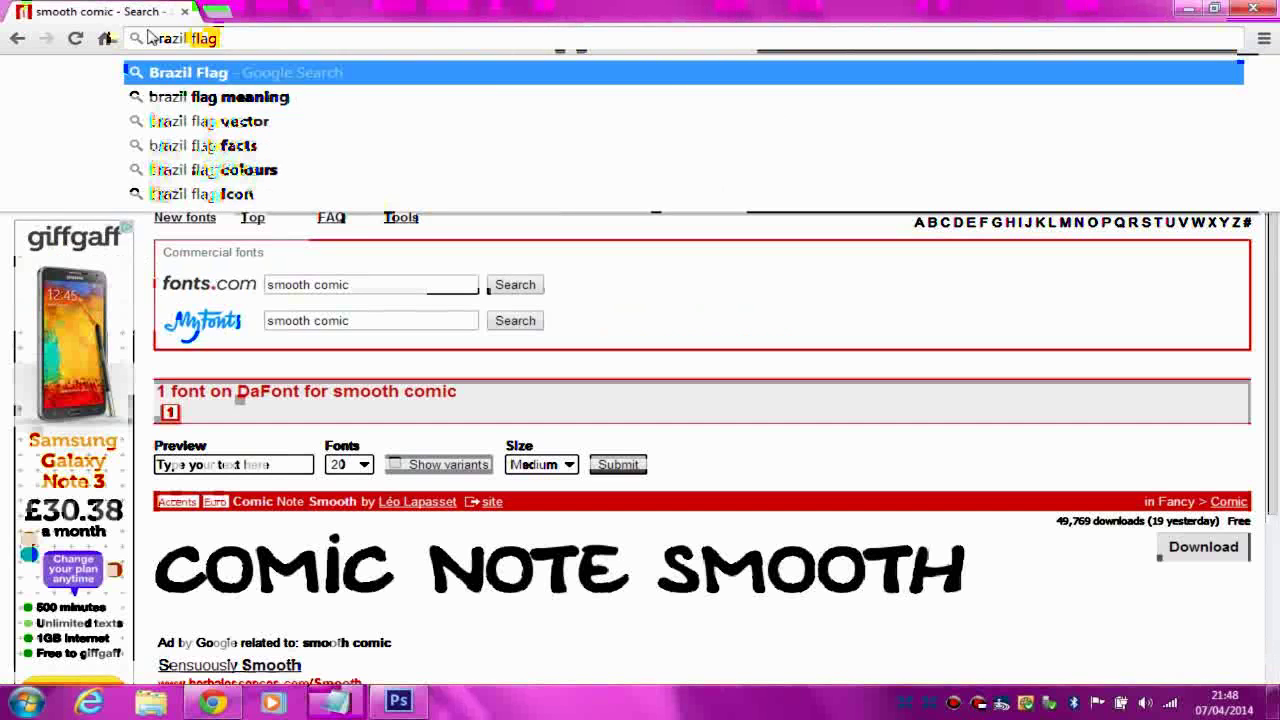
Search Google for 'brazil flag' images, then cancel Save for Web back in Photoshop
key("Return")
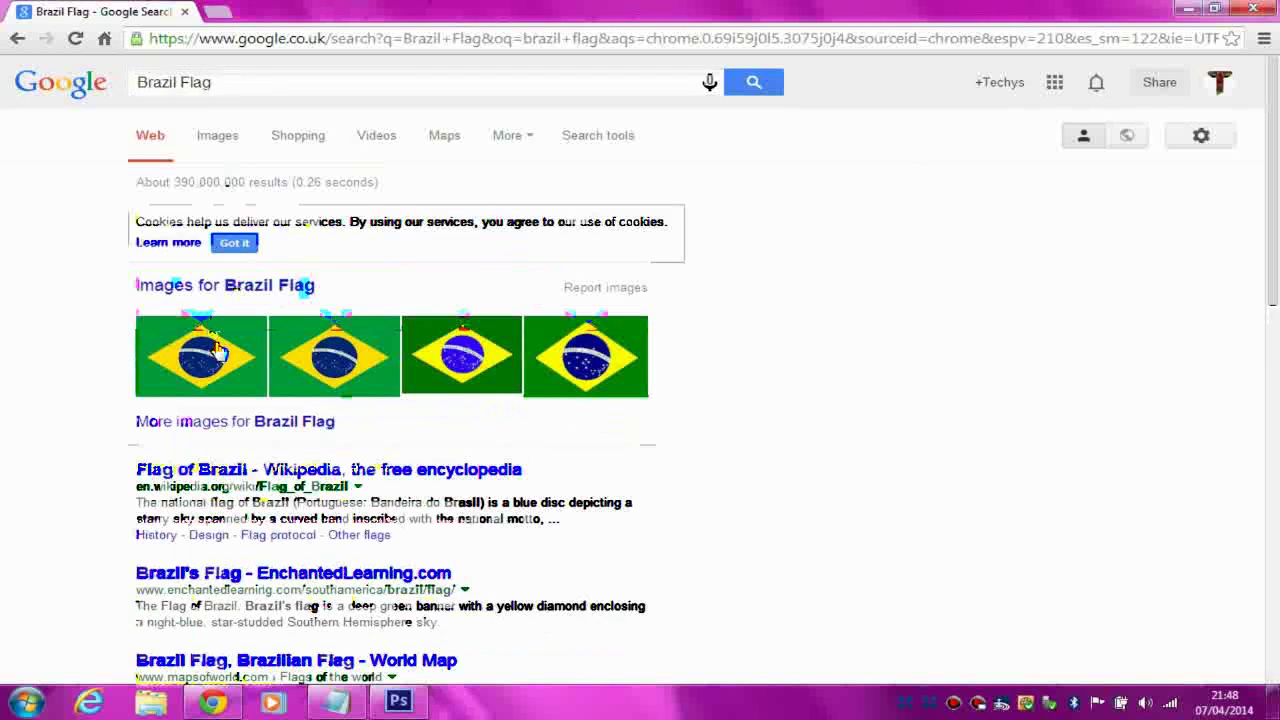
right_click(220, 350)
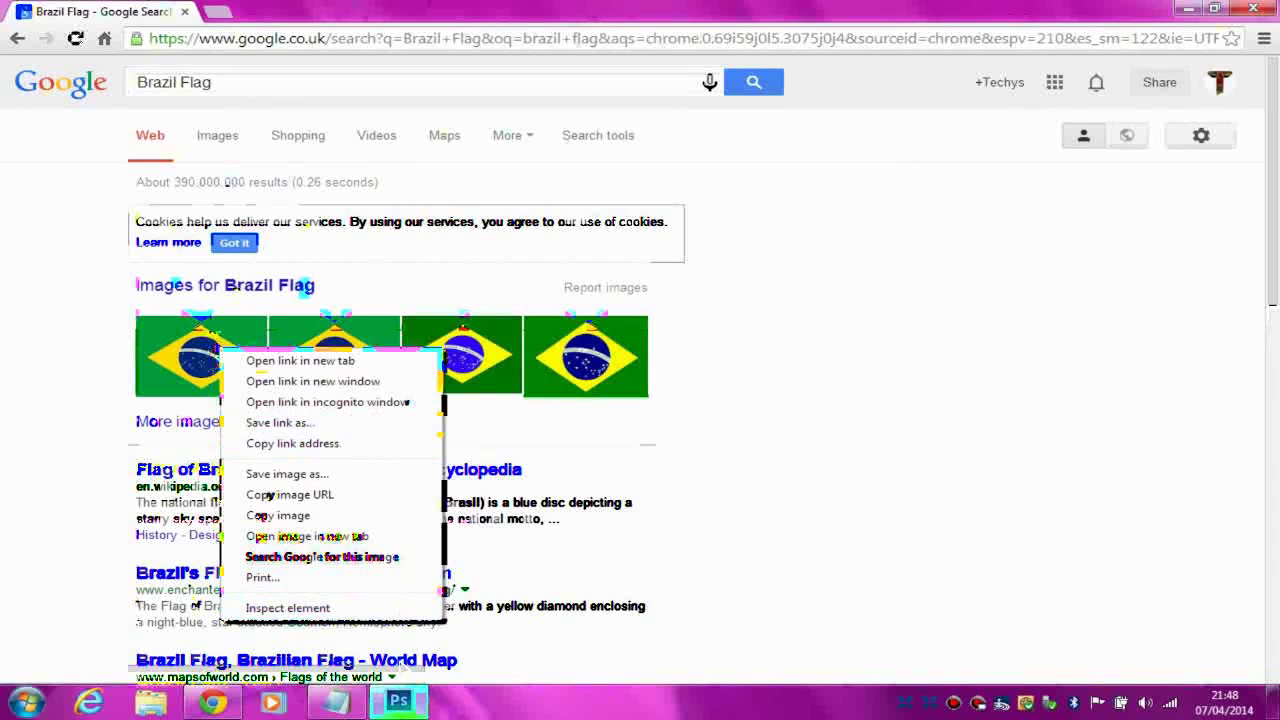
left_click(398, 701)
left_click(56, 12)
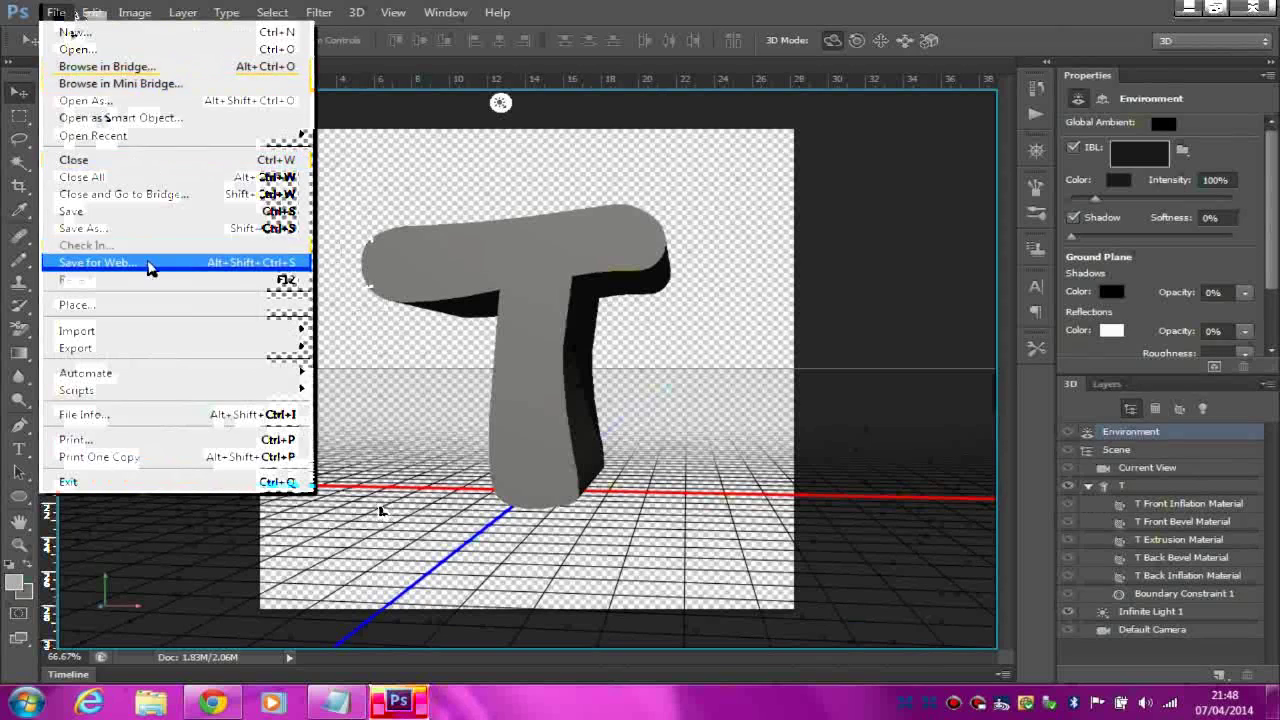
left_click(148, 264)
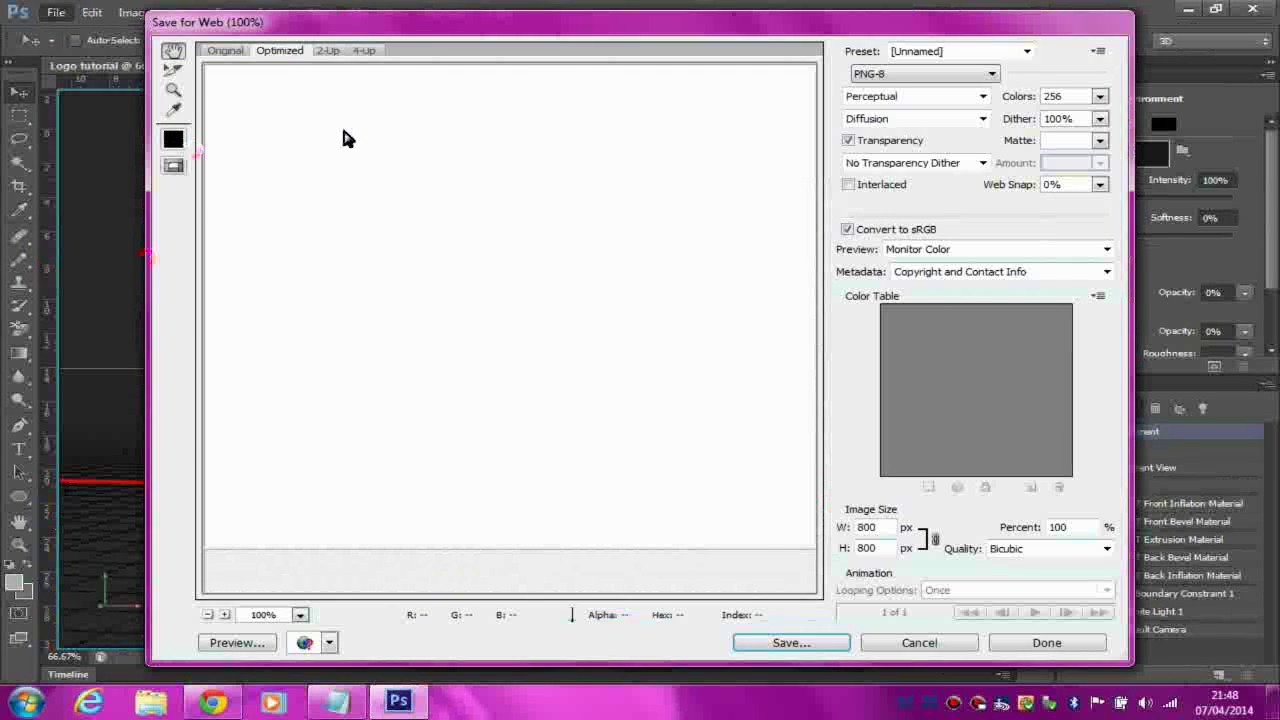
left_click(955, 645)
Place the 2014-FIFA Brazil flag wallpaper file into the logo document
left_click(56, 12)
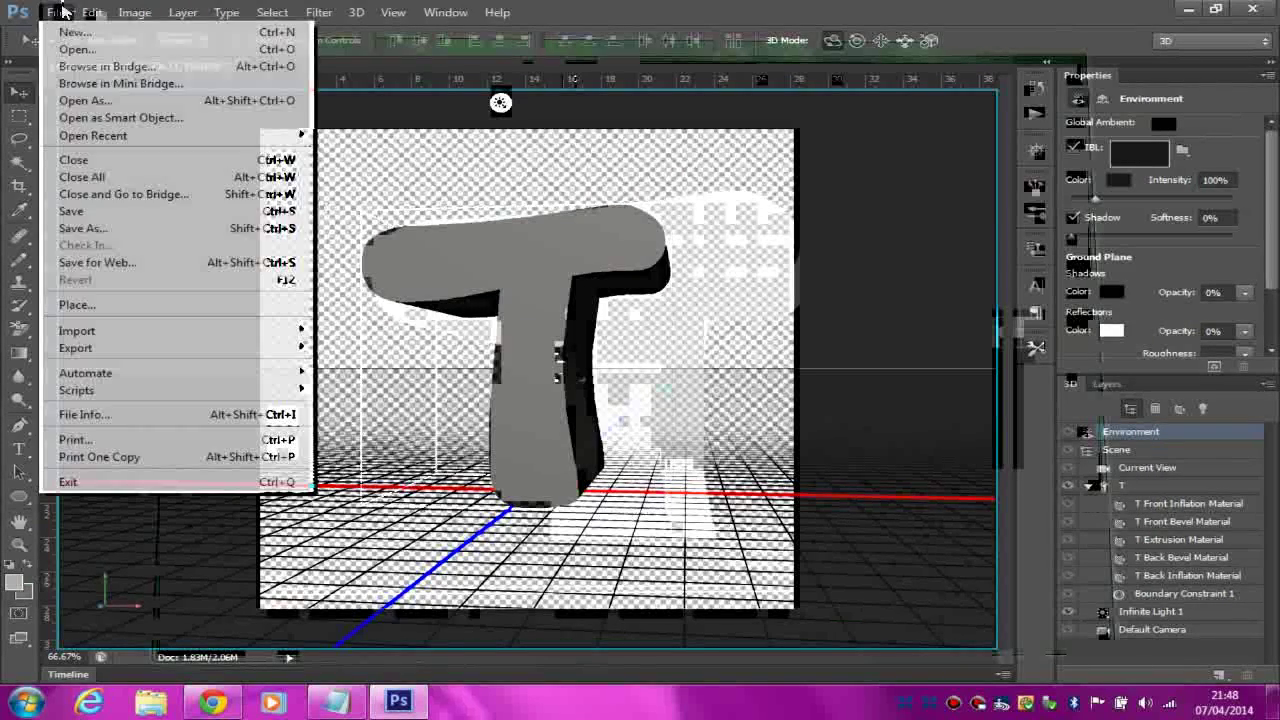
left_click(131, 306)
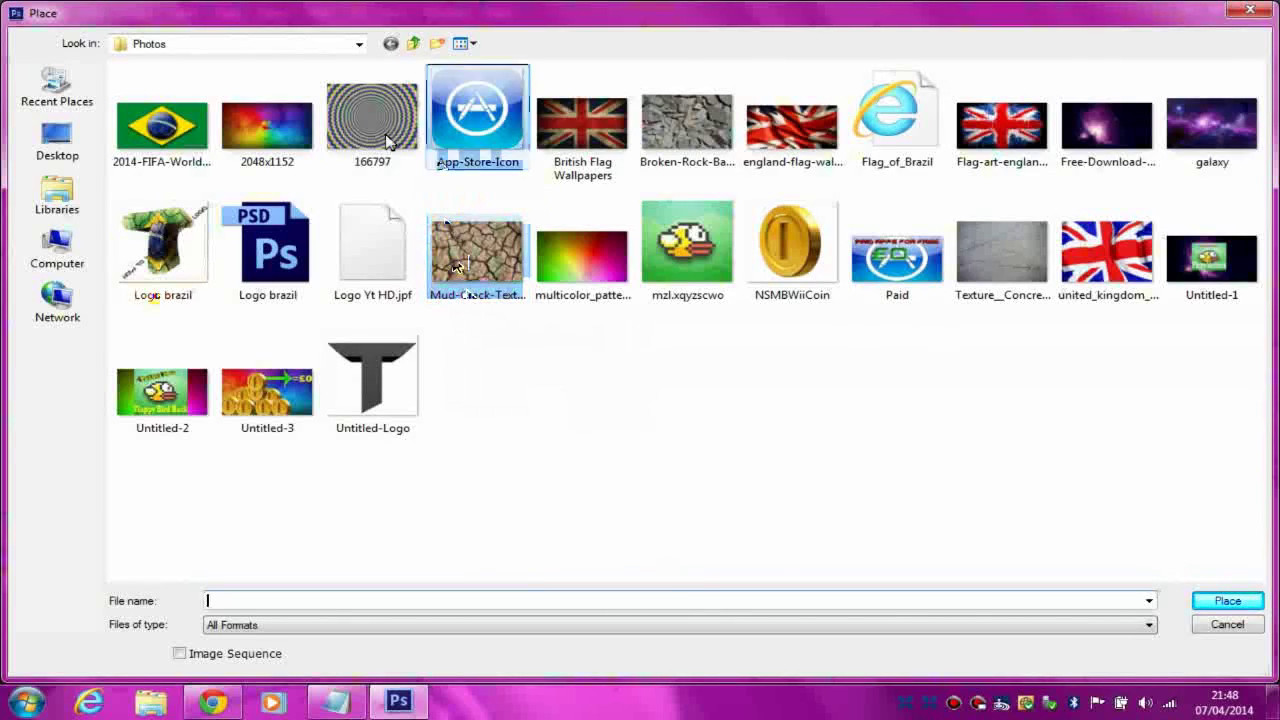
left_click(205, 146)
double_click(208, 148)
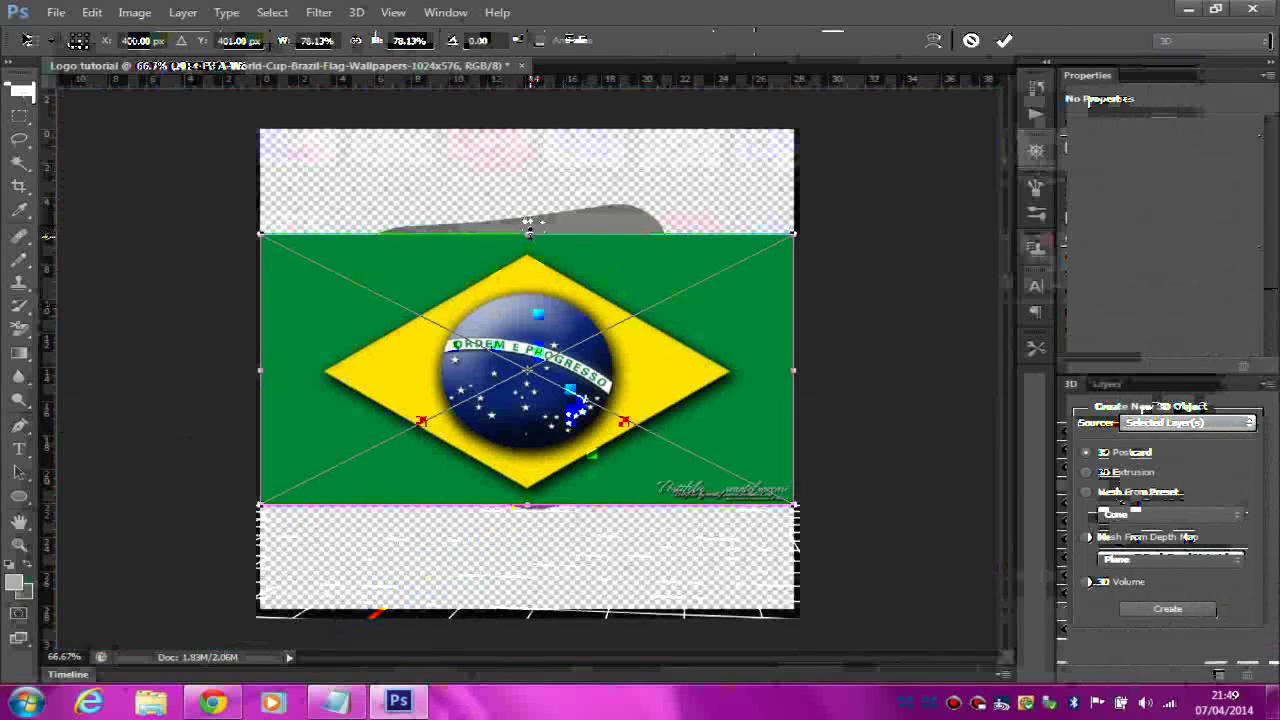
Resize the placed flag into a roughly square block around the T and commit it
left_click_drag(526, 234, 526, 203)
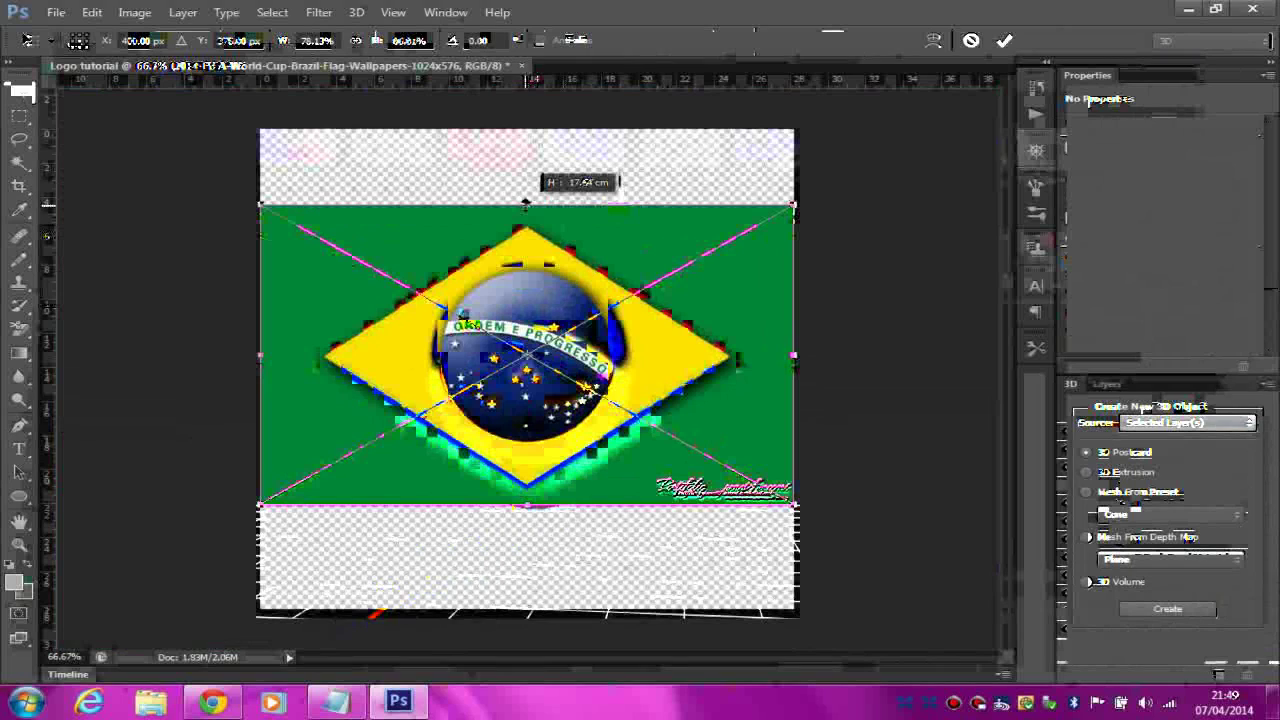
left_click_drag(526, 505, 526, 518)
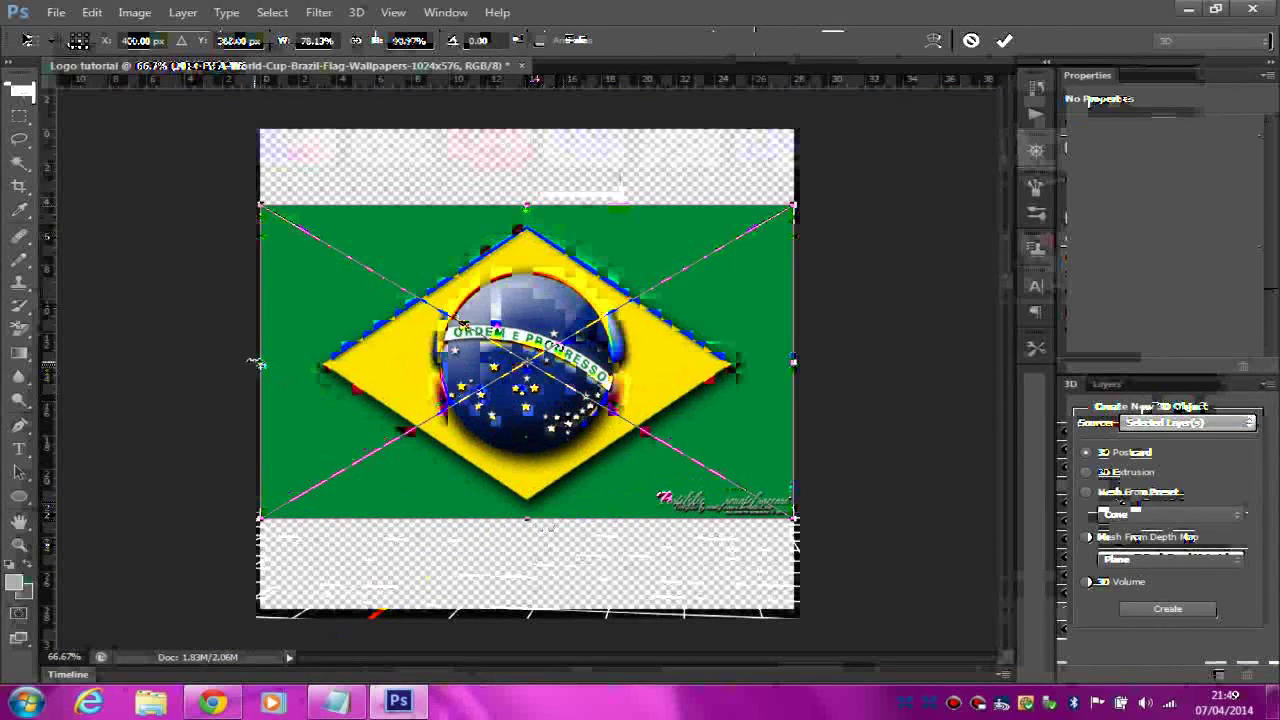
mouse_move(258, 363)
left_mouse_down()
mouse_move(380, 363)
mouse_move(336, 363)
left_mouse_up()
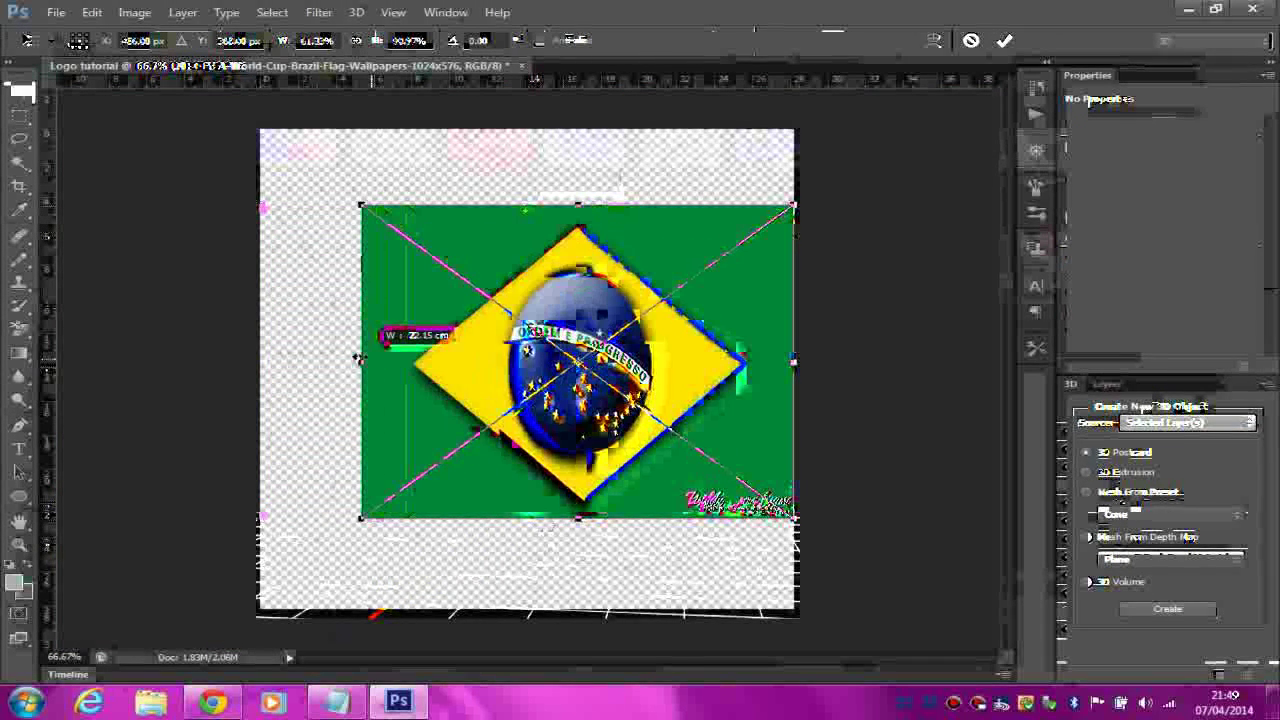
left_click_drag(792, 357, 667, 340)
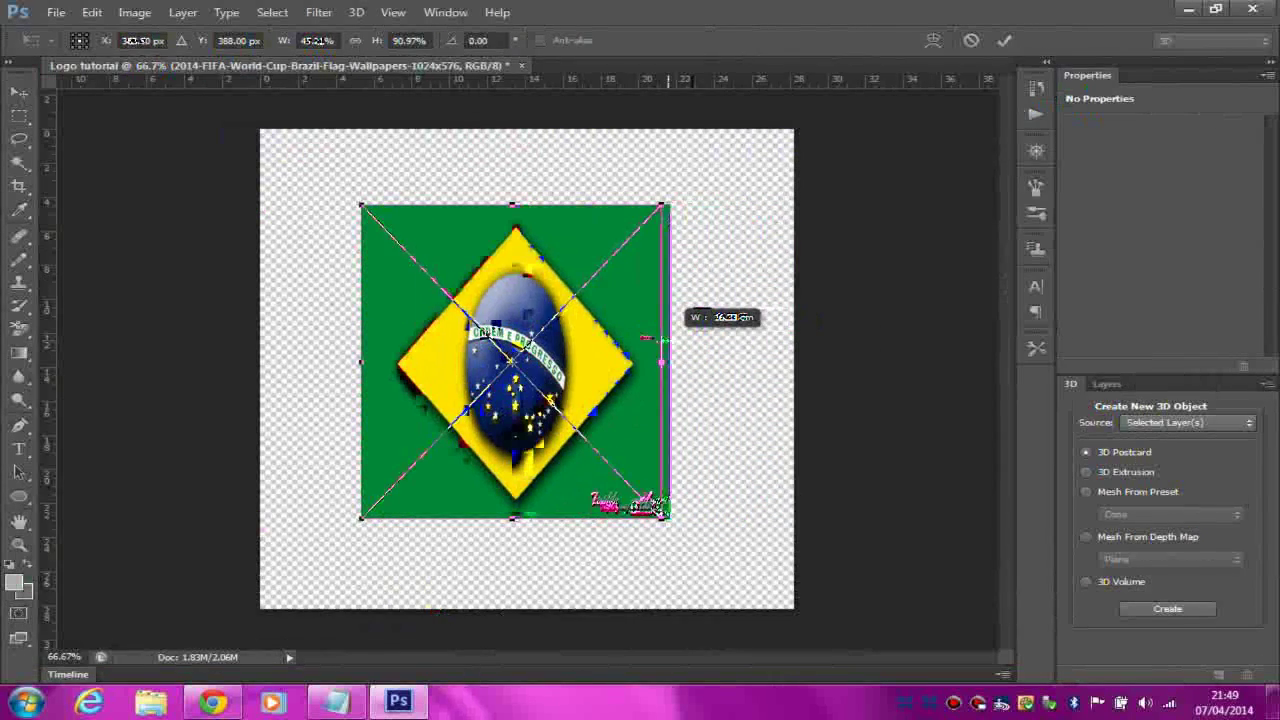
left_click_drag(667, 340, 666, 336)
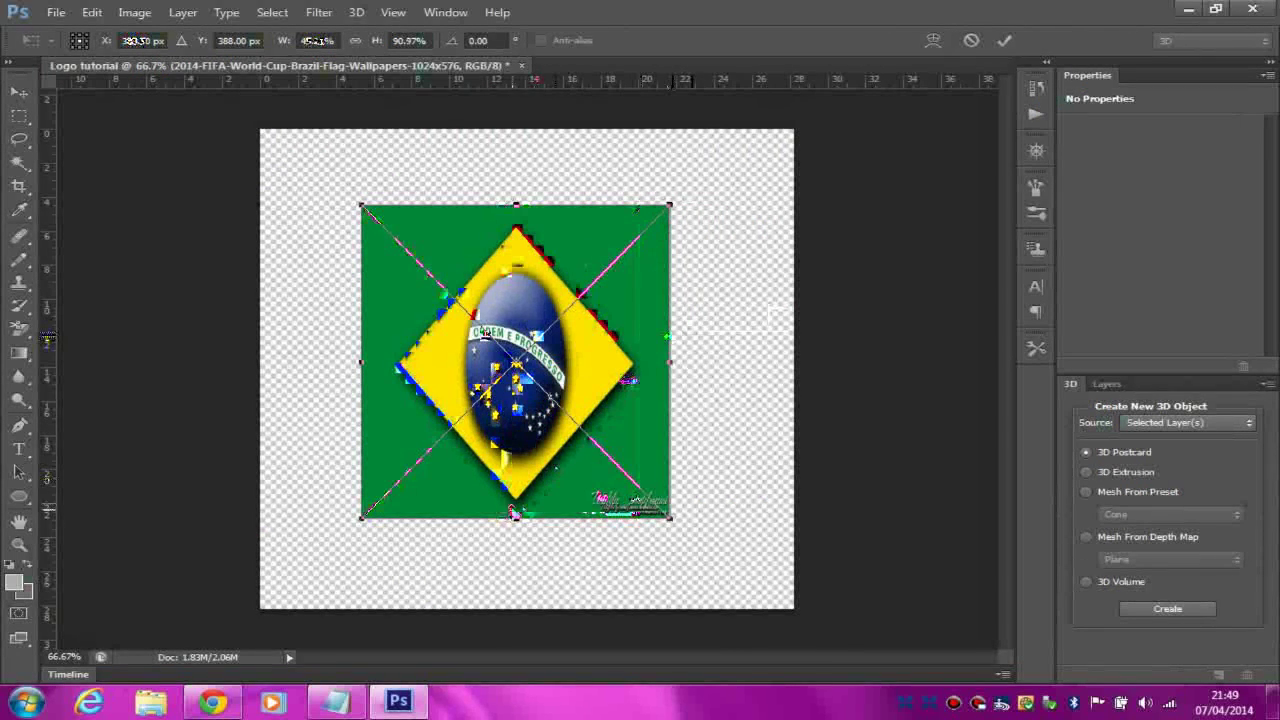
mouse_move(516, 518)
left_mouse_down()
mouse_move(516, 495)
mouse_move(518, 510)
left_mouse_up()
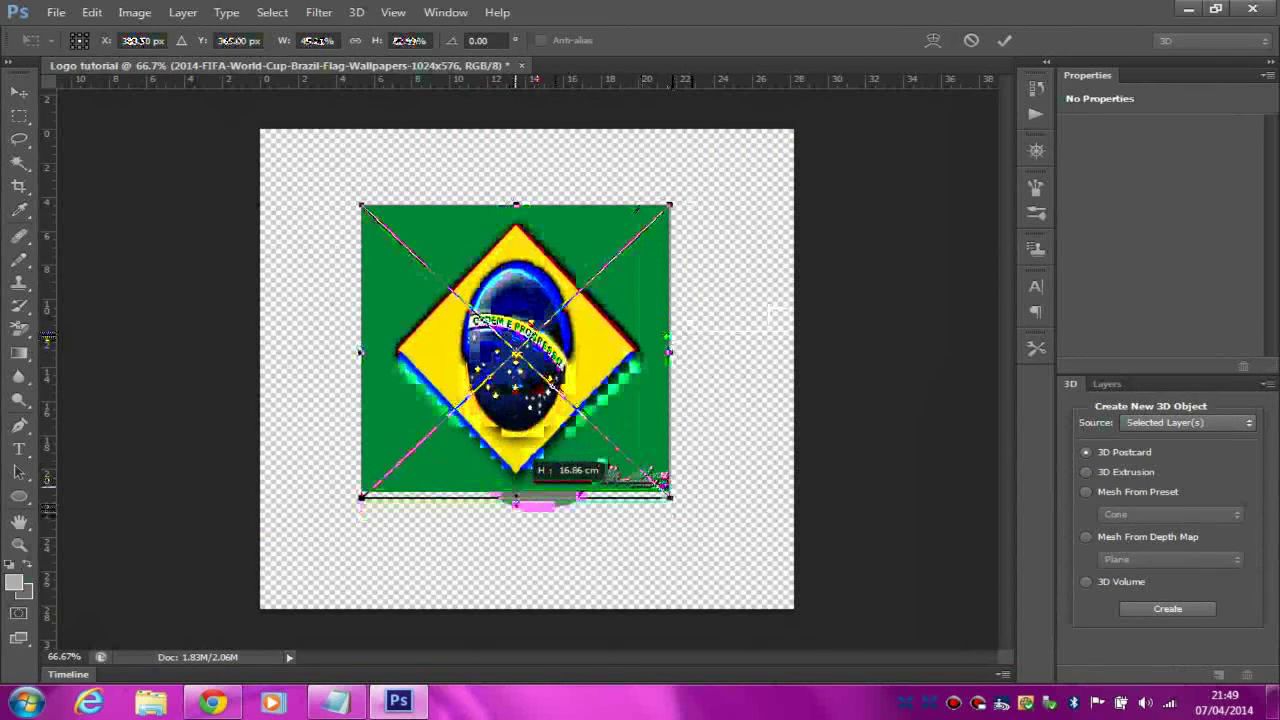
left_click(1004, 40)
Create a clipping mask so the Brazil flag layer is clipped to the T
left_click(1133, 390)
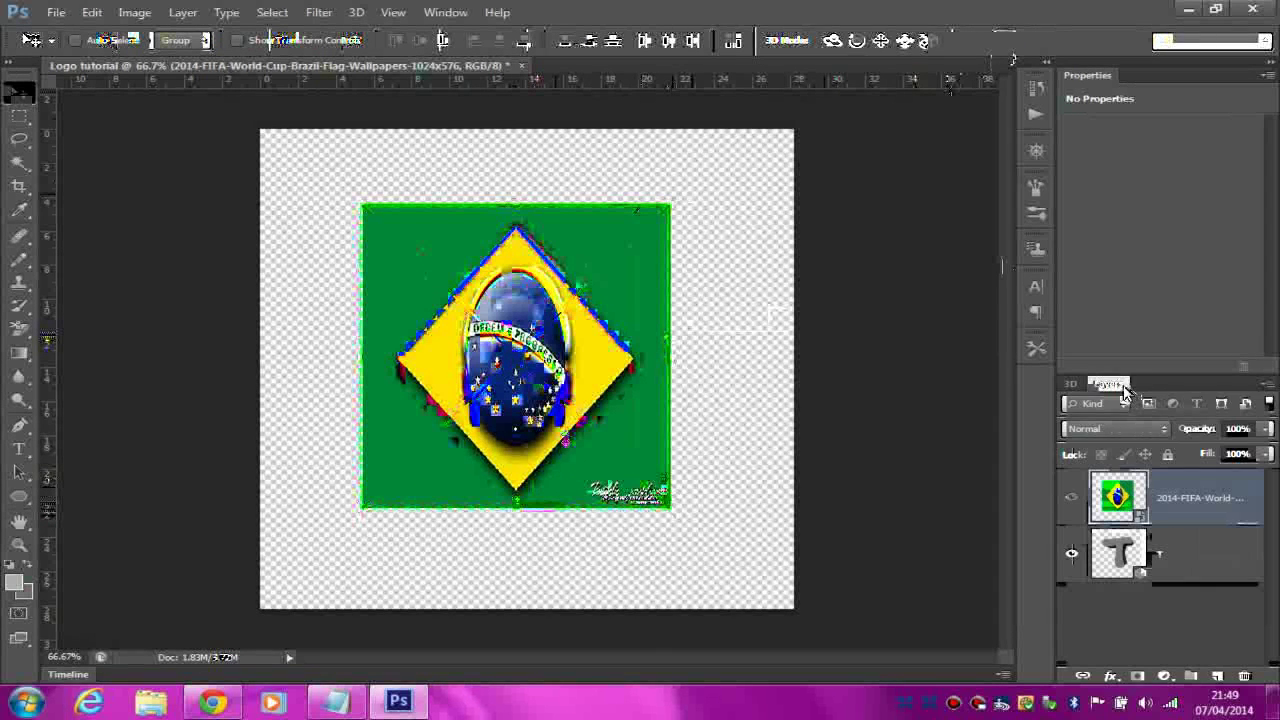
right_click(1128, 490)
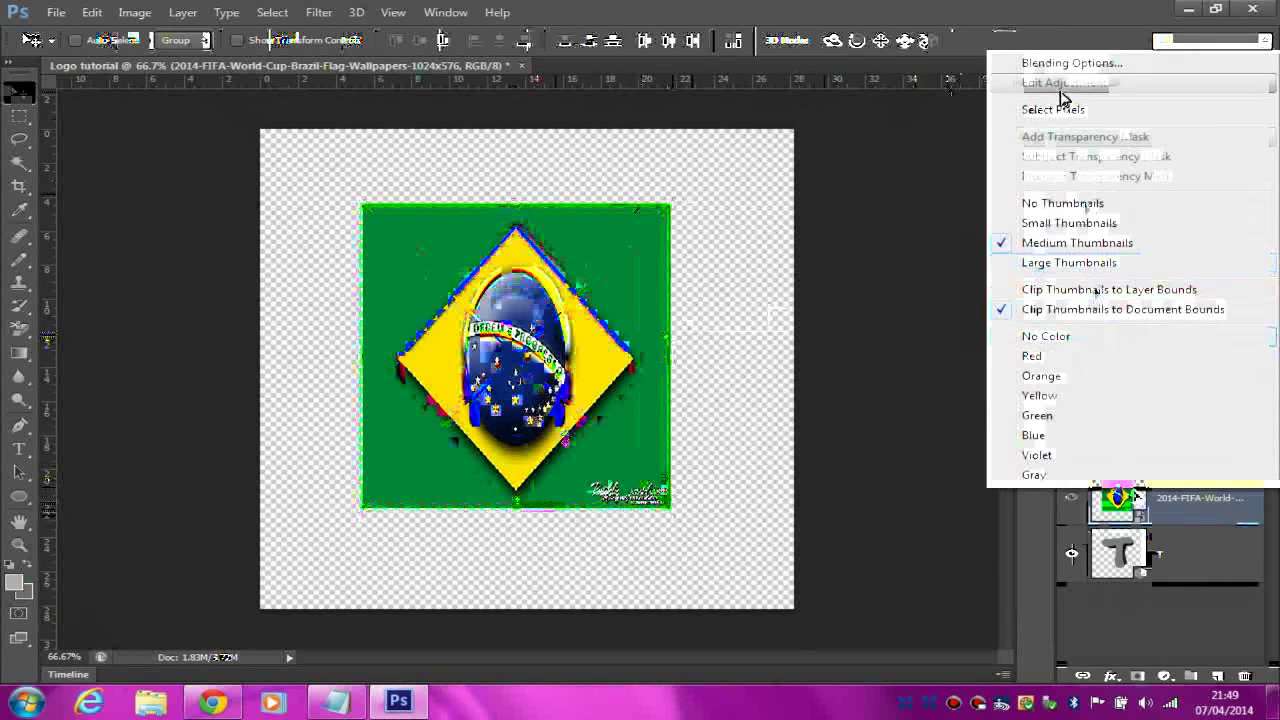
left_click(1058, 62)
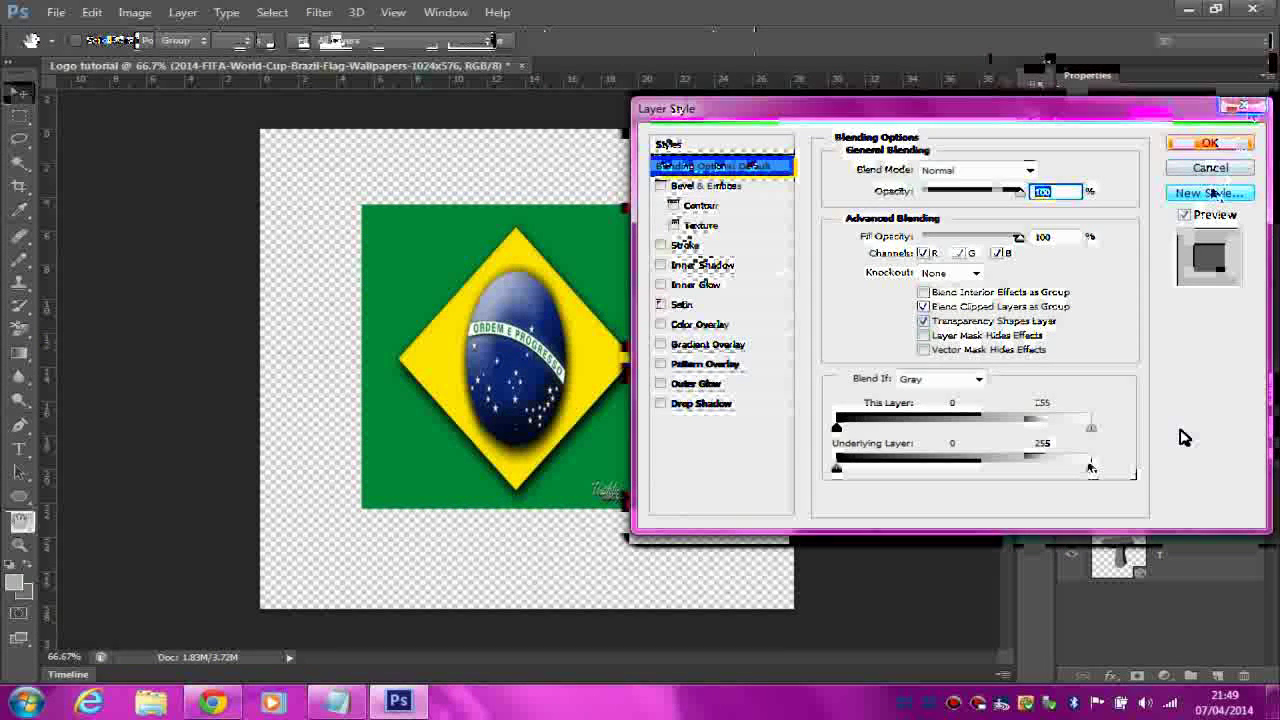
left_click(1248, 108)
right_click(1190, 500)
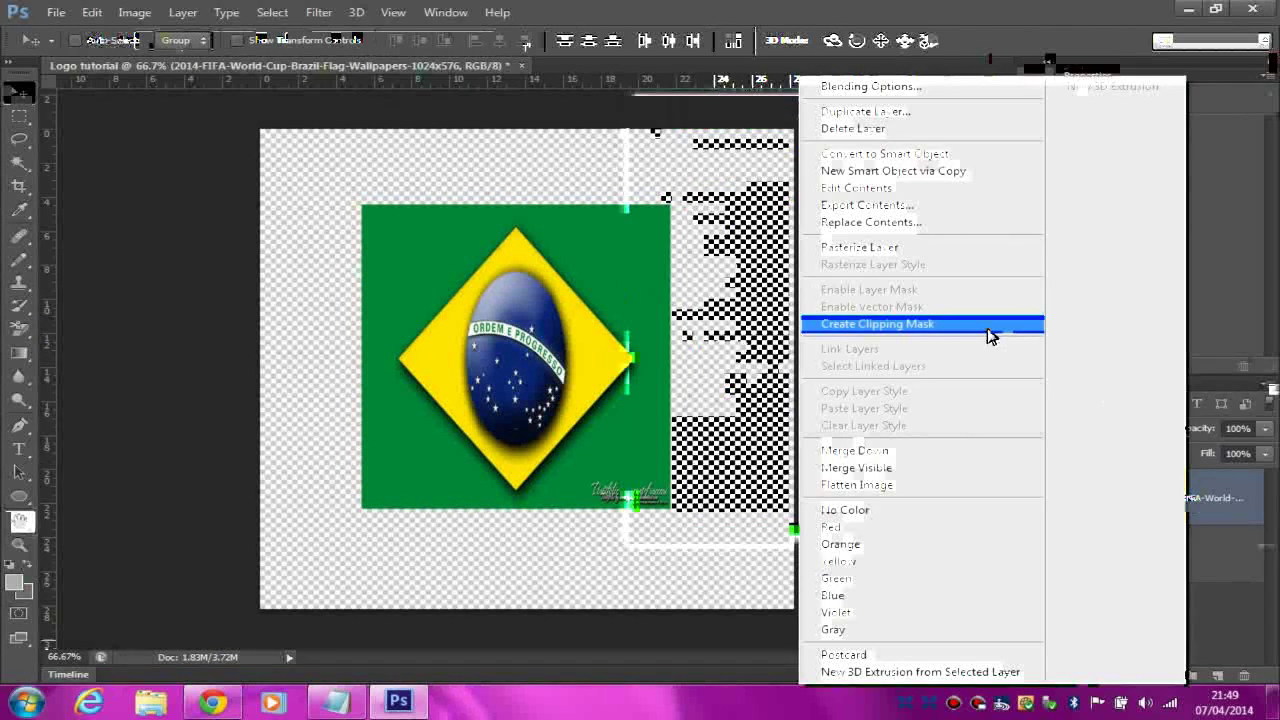
left_click(995, 325)
Set the flag layer's blend mode to Overlay in Blending Options
right_click(1200, 497)
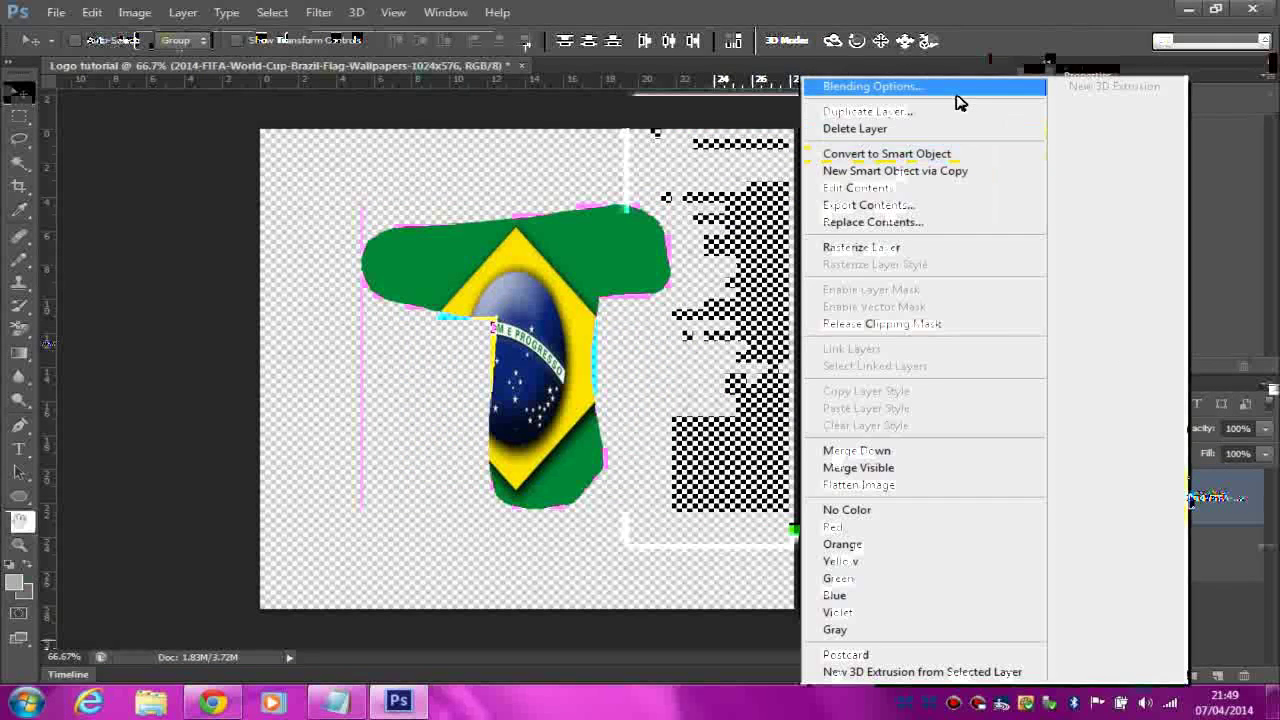
left_click(955, 88)
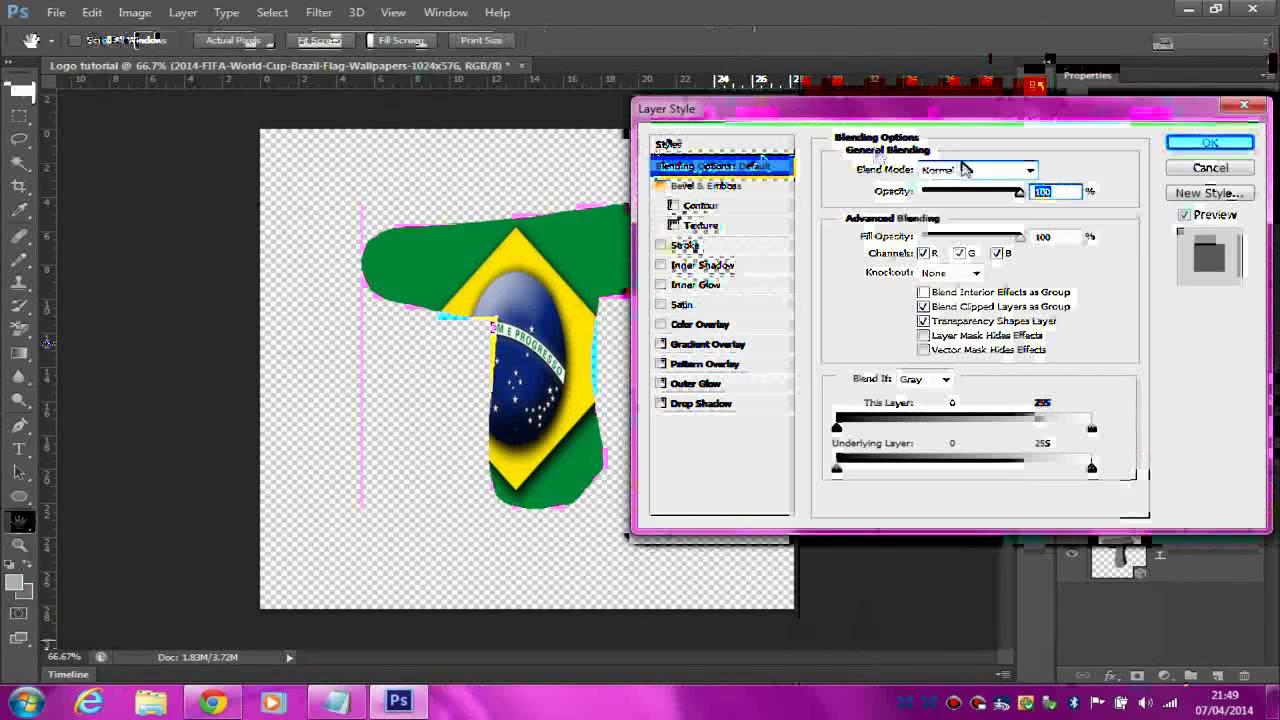
left_click(966, 171)
left_click(958, 405)
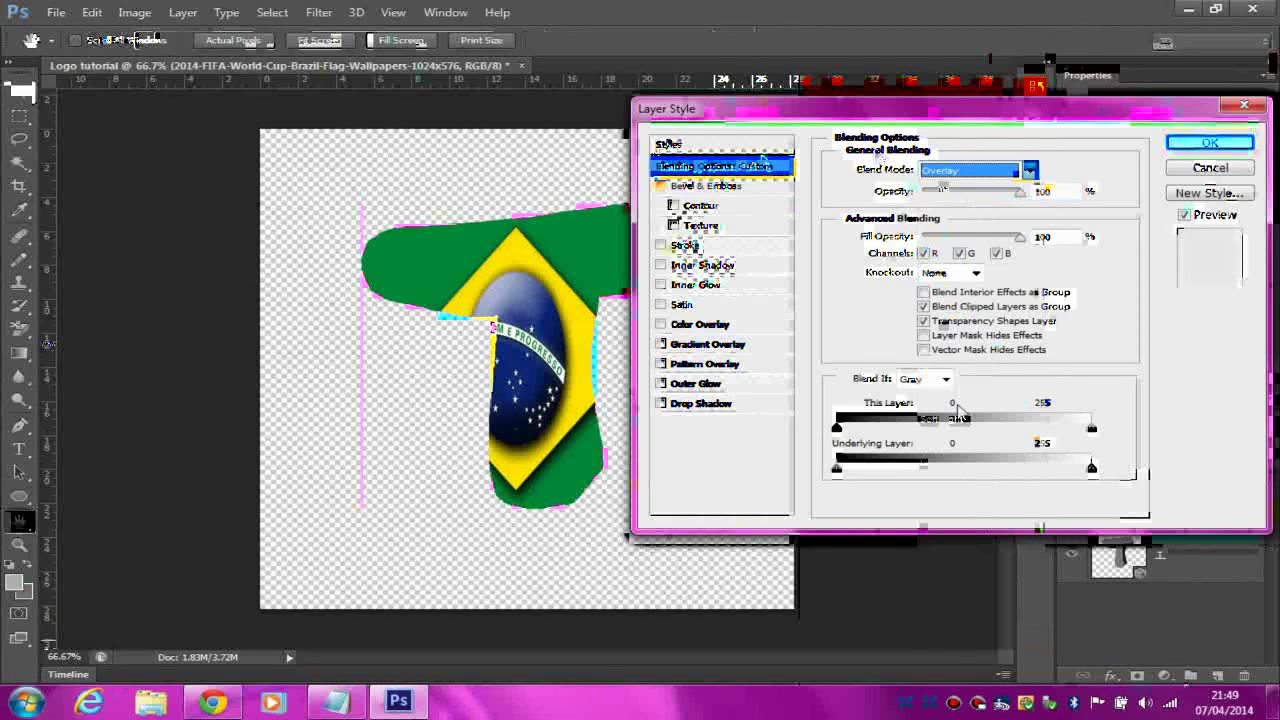
left_click(1205, 143)
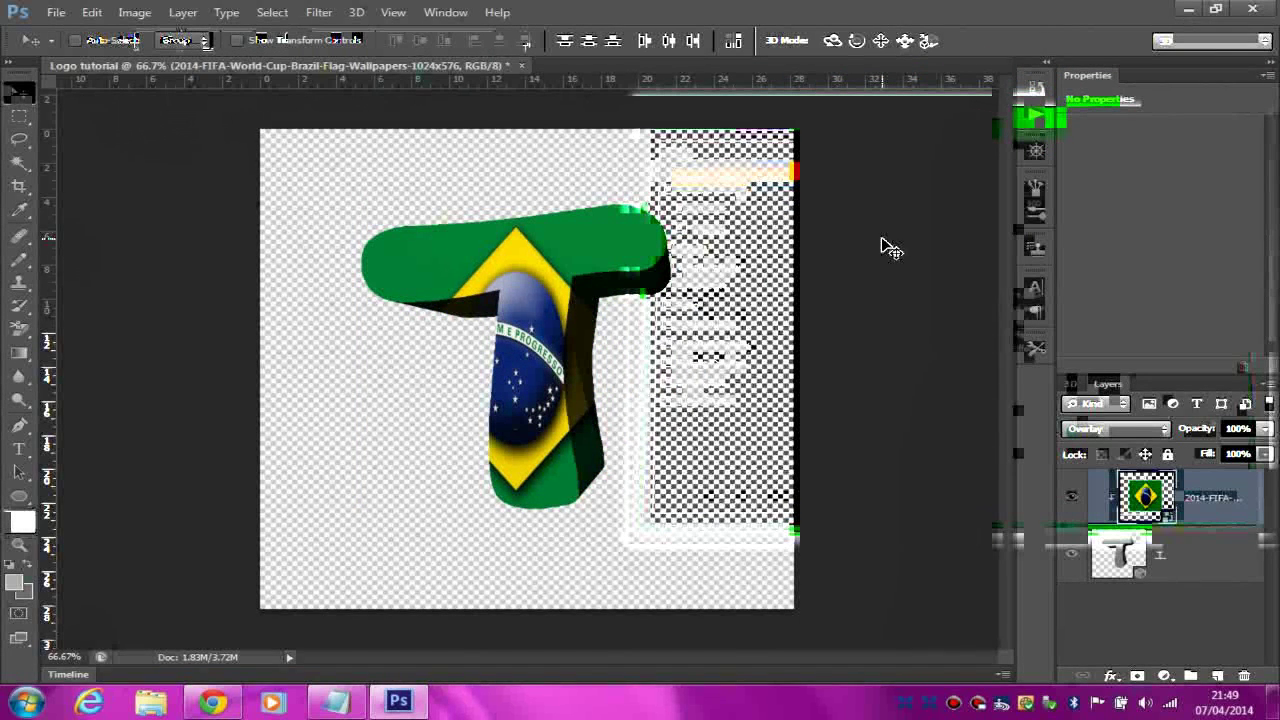
Add an Inner Glow (Screen, 75%, about 221 px size) to the flag layer
right_click(1168, 500)
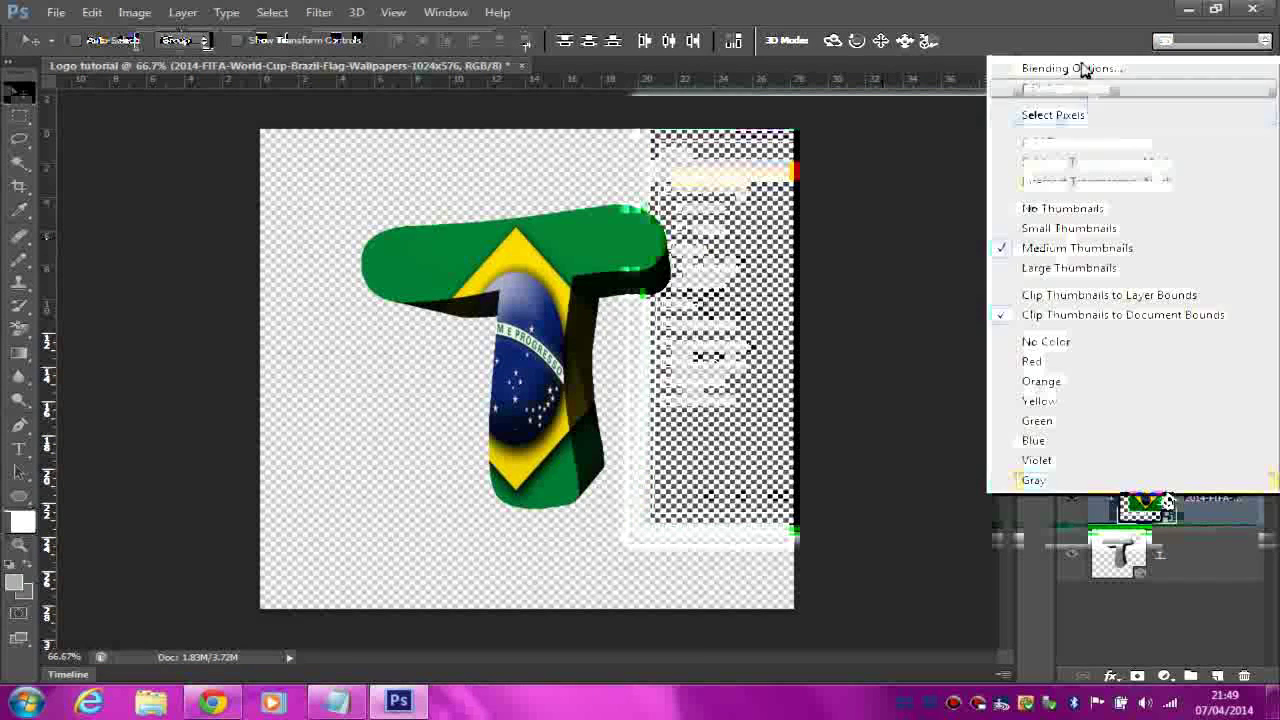
left_click(1060, 64)
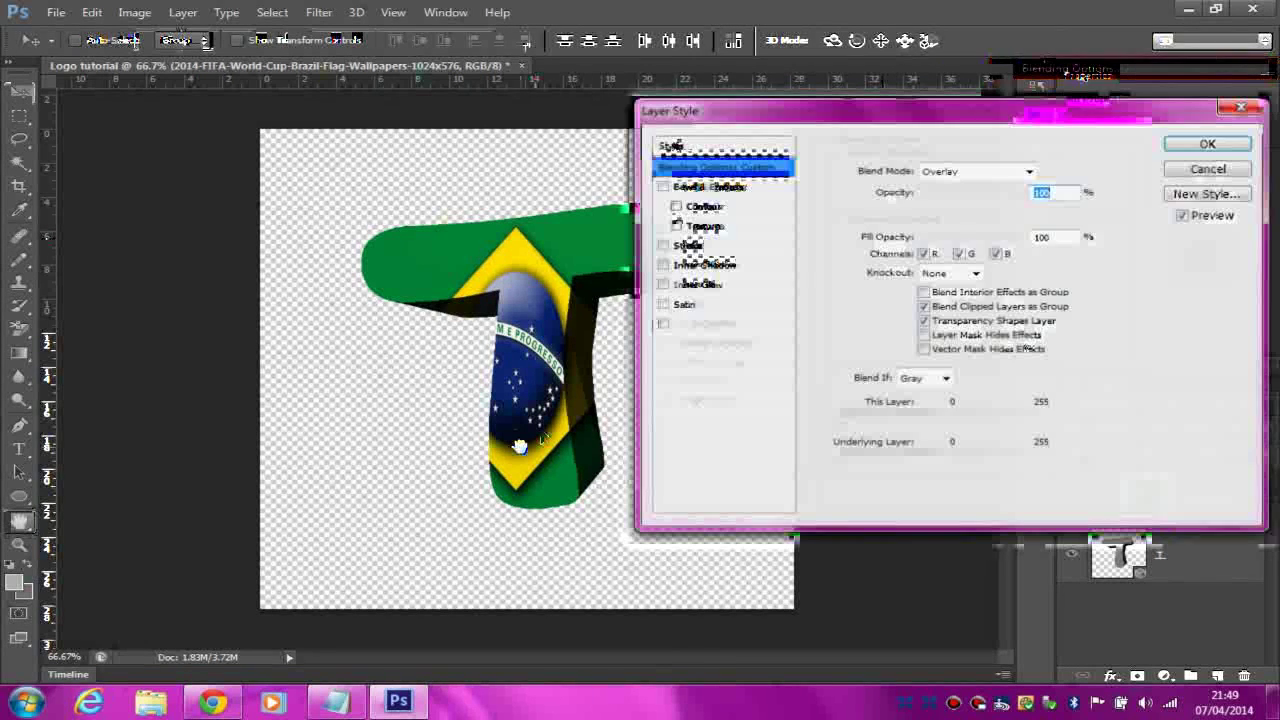
left_click(705, 285)
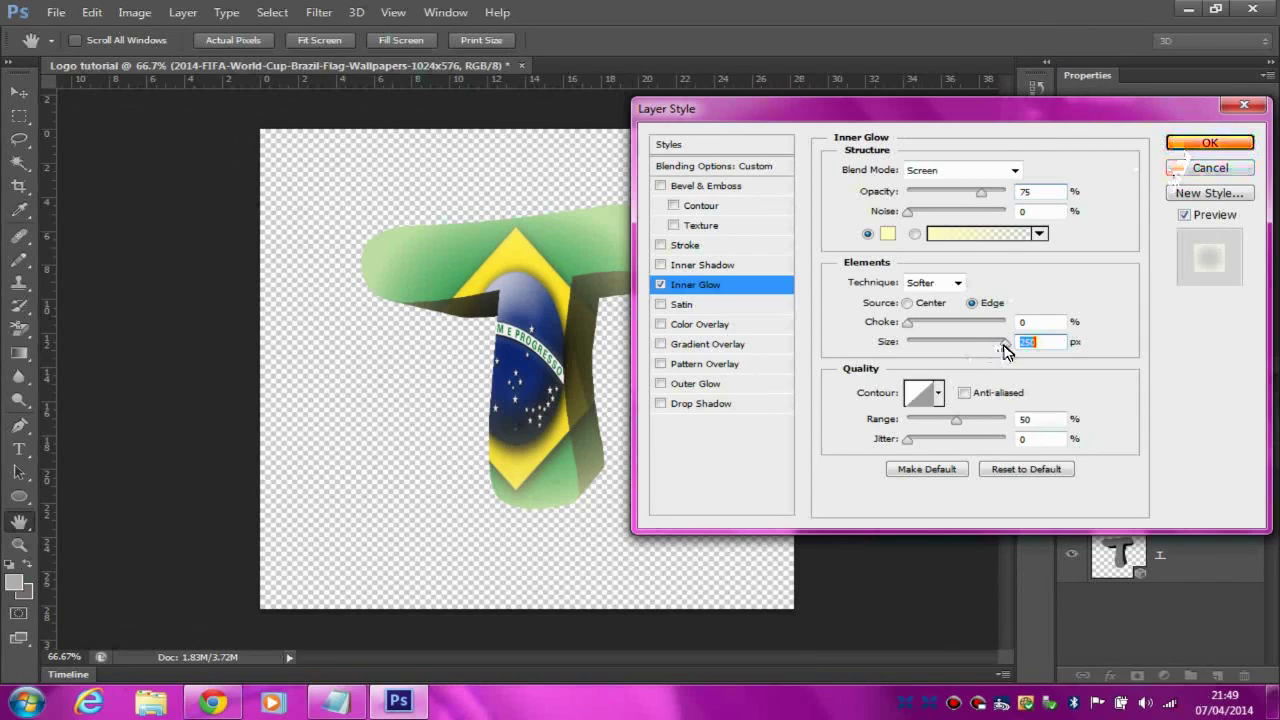
left_click_drag(1004, 343, 995, 343)
left_click(1209, 142)
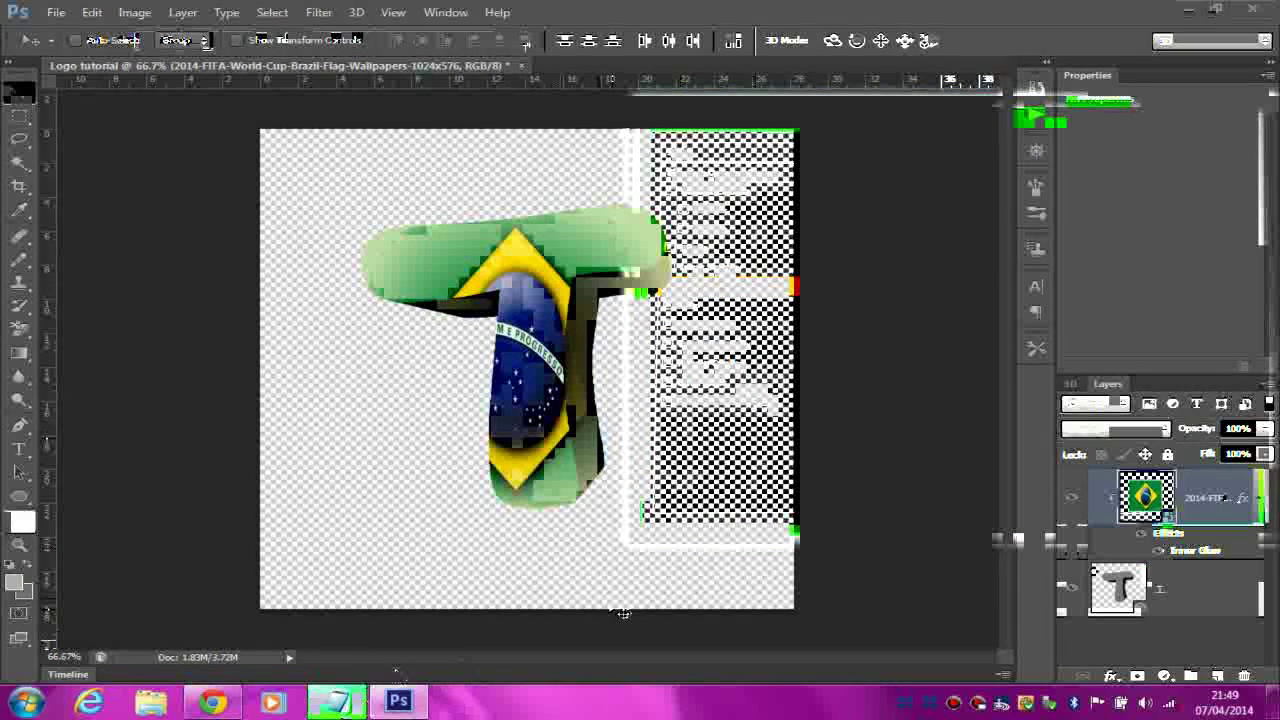
left_click(338, 703)
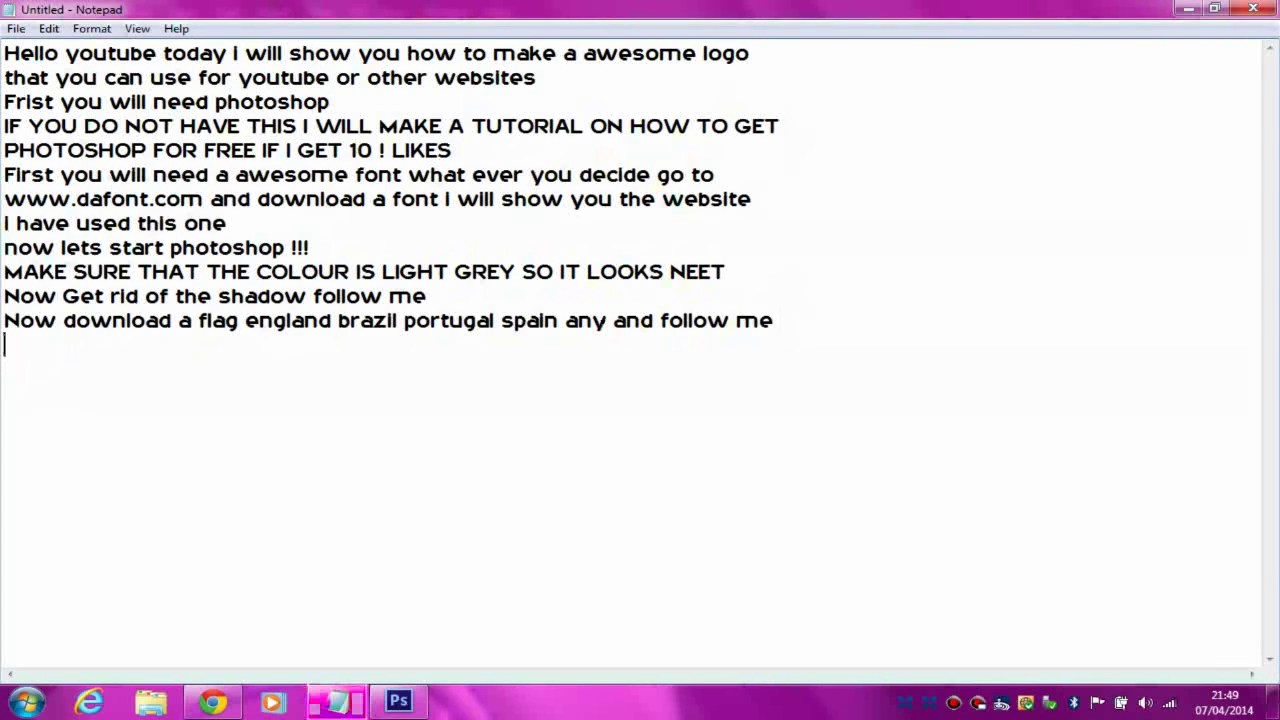
Add the note about finding a texture like broken glass, cracked mud or water
type("Now get a picture ")
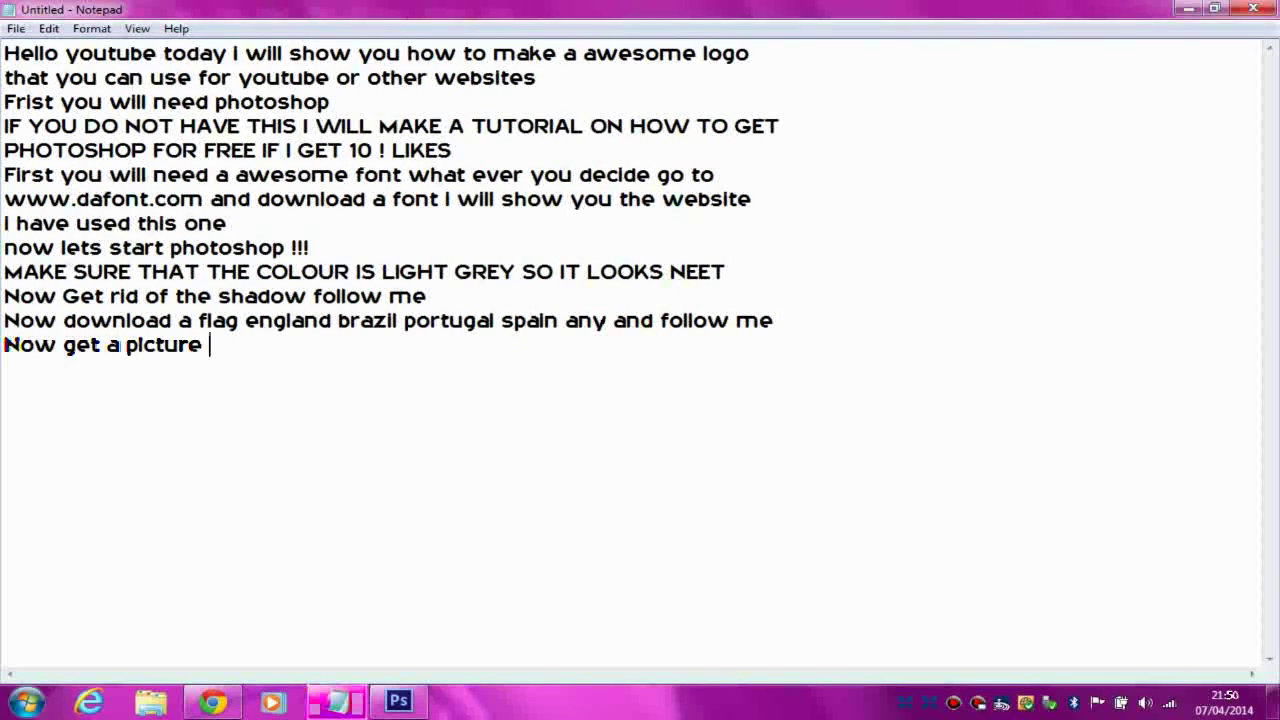
type("of a t")
type("exture like b")
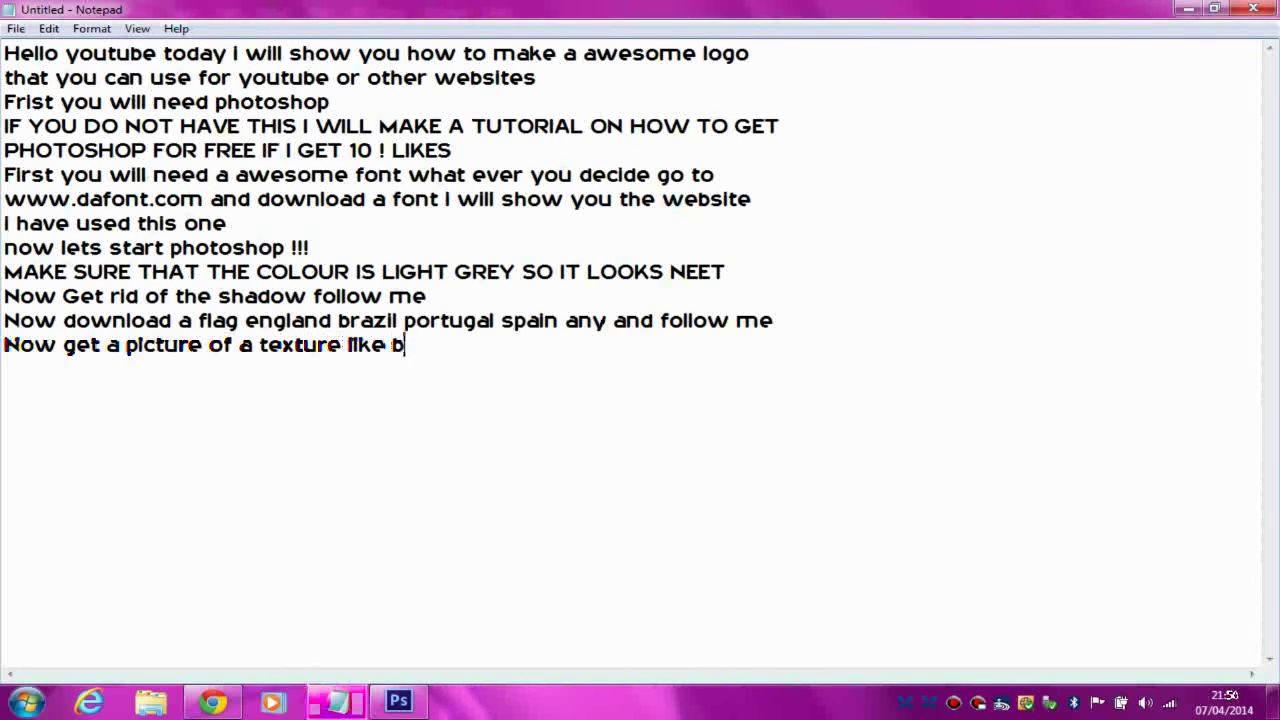
type("roken glass ")
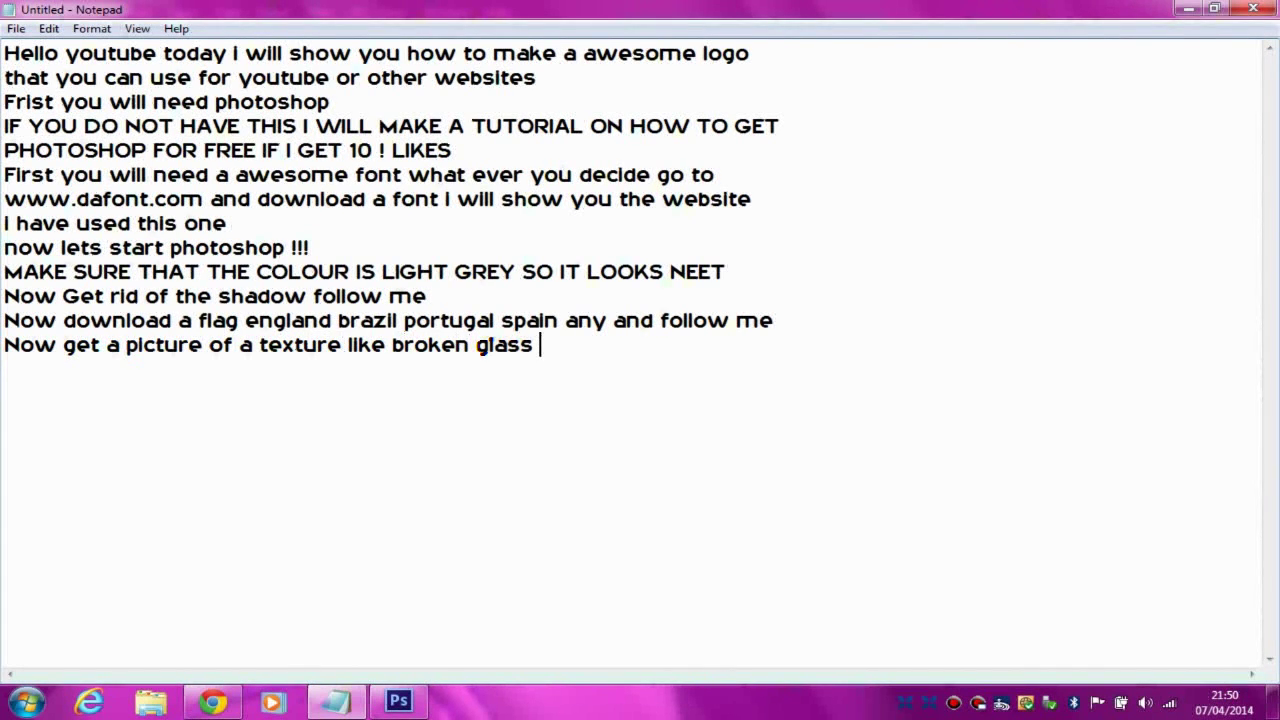
type("crack")
type("ed mus")
key("BackSpace")
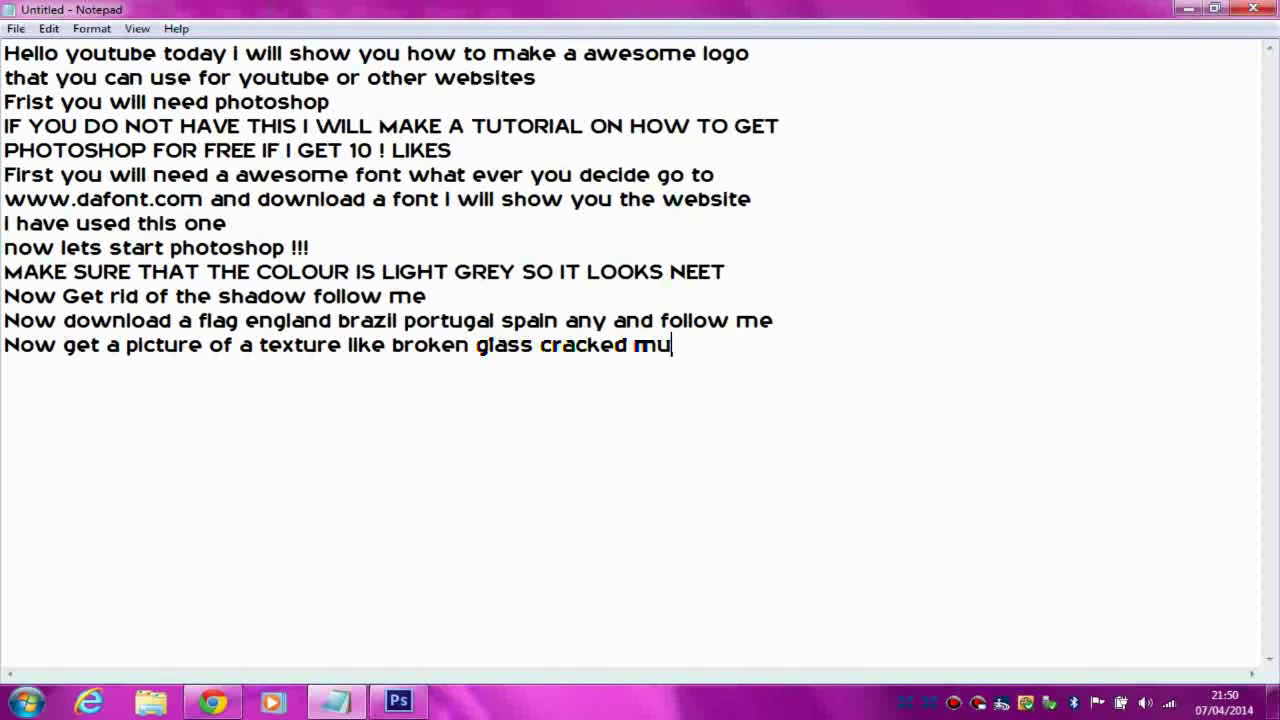
type("d or water ")
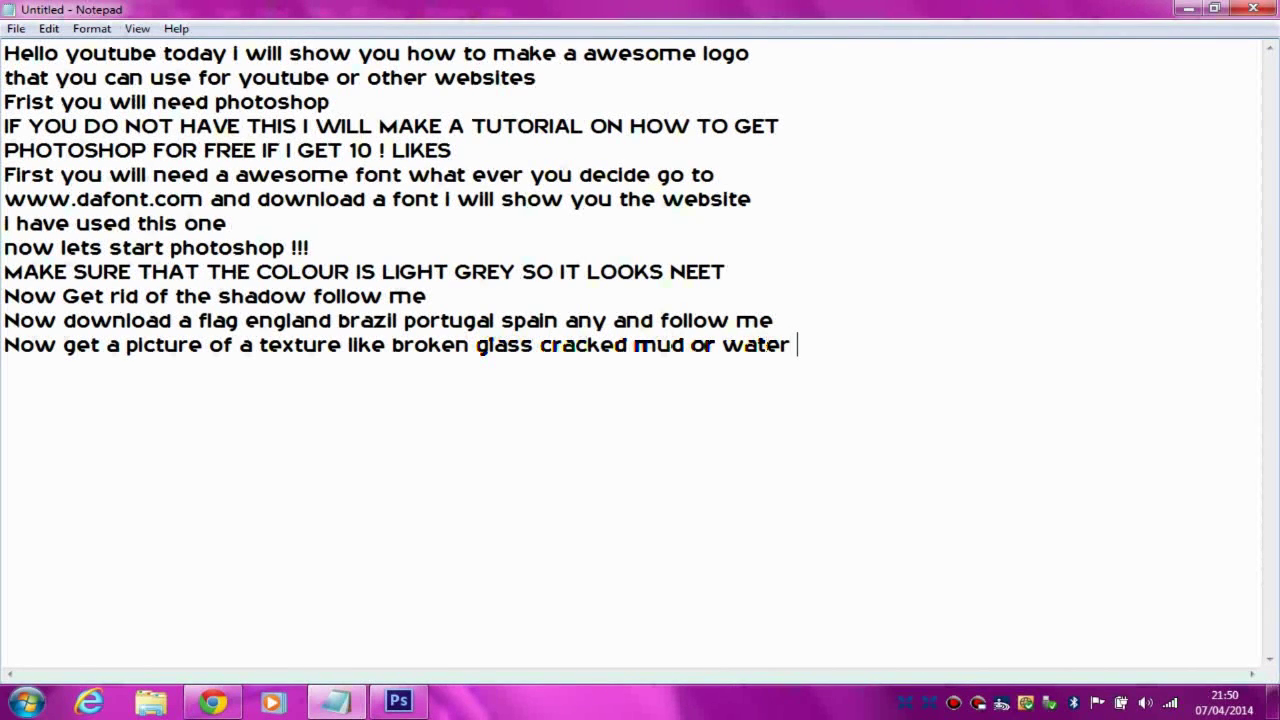
type("ect")
key("Return")
Add the professional-logo sign-off asking to like, comment and subscribe, plus the free-Photoshop reminder
type("Their yo")
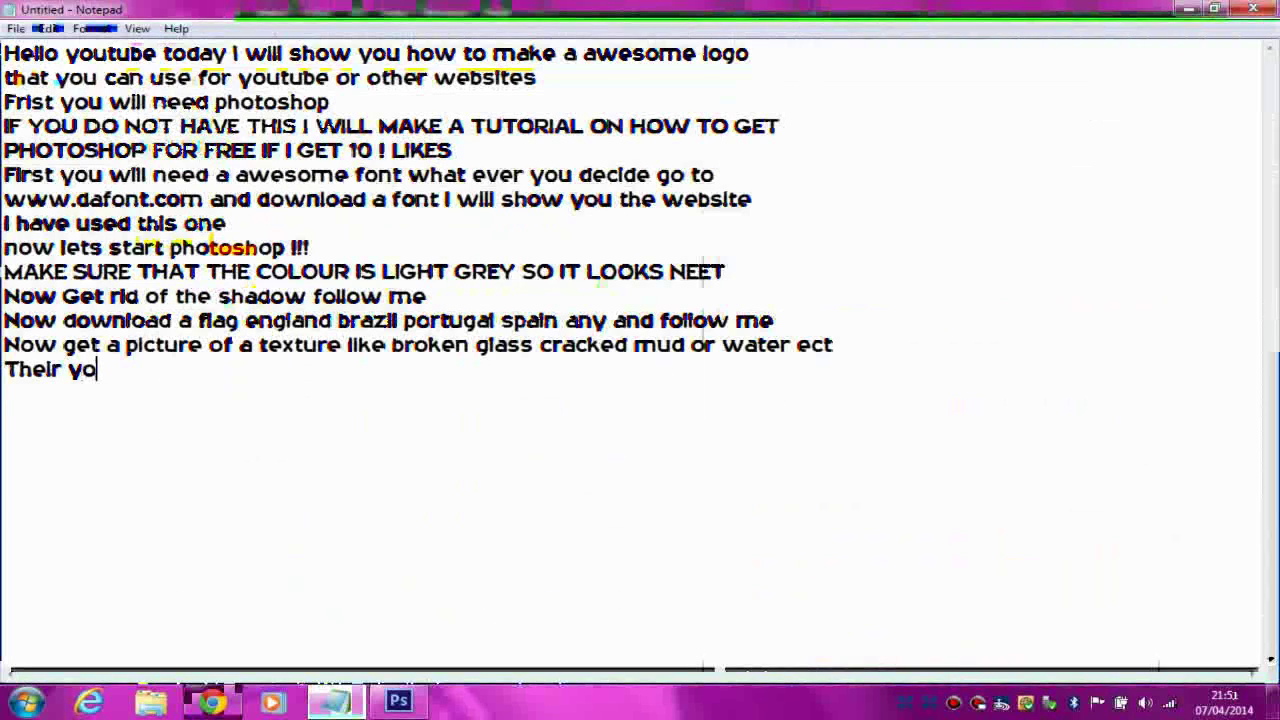
type("u have it a")
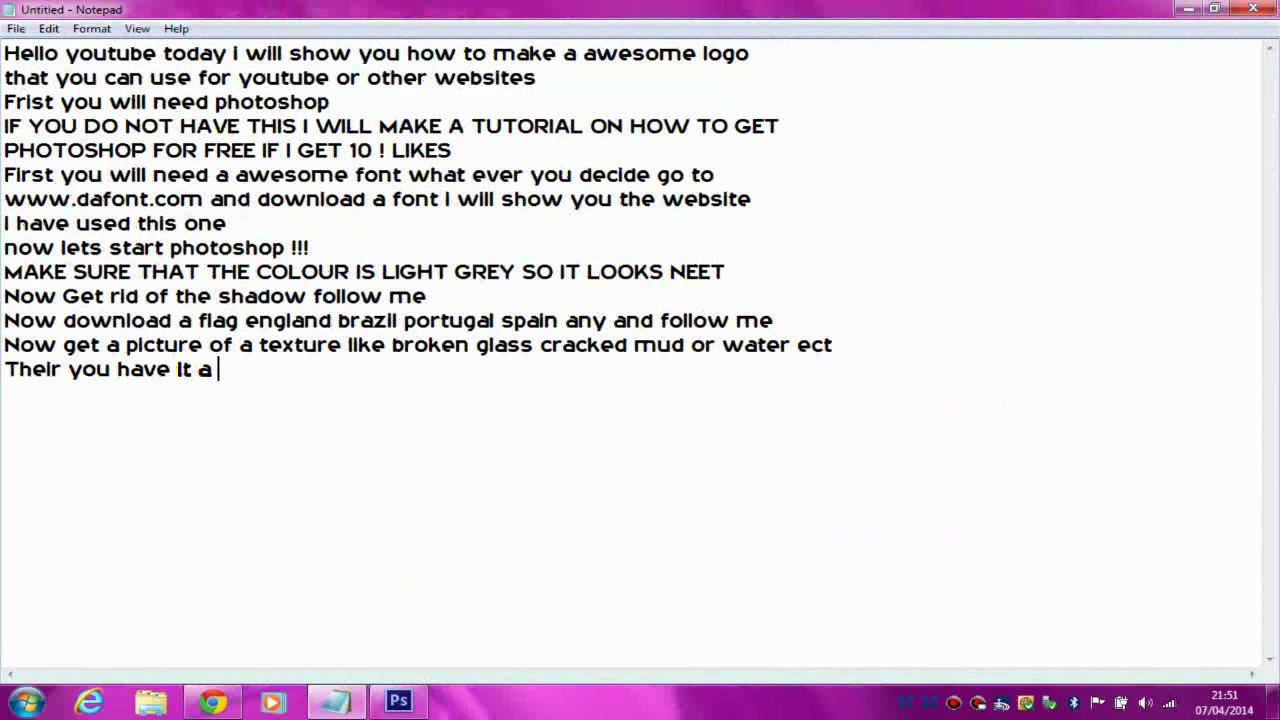
type(" pro")
type("f")
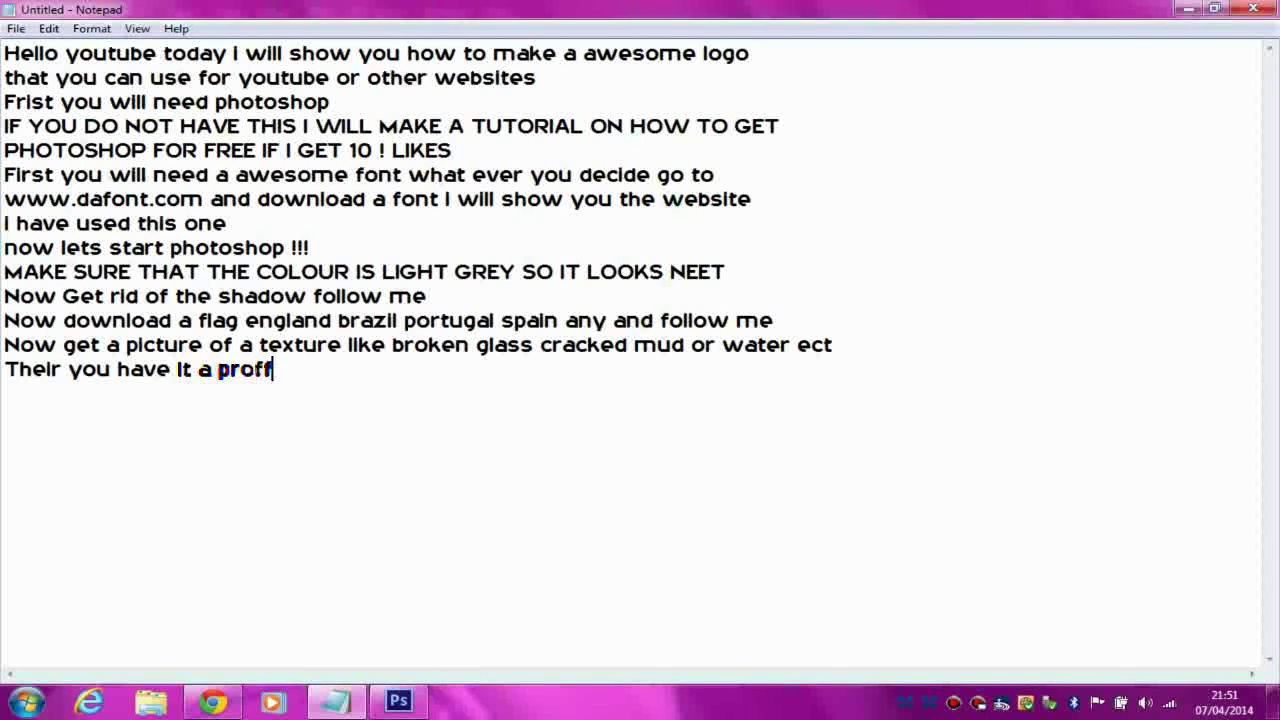
key("BackSpace")
type("essi")
type("nal logo ")
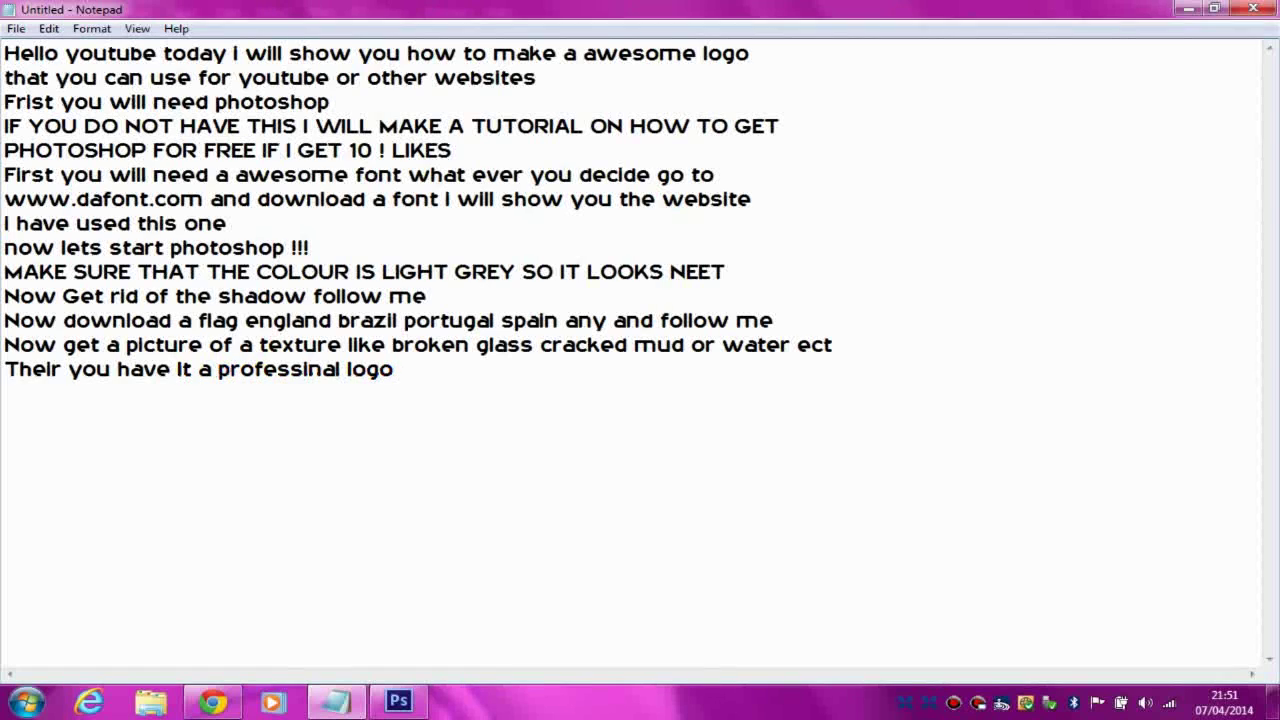
type("rememb")
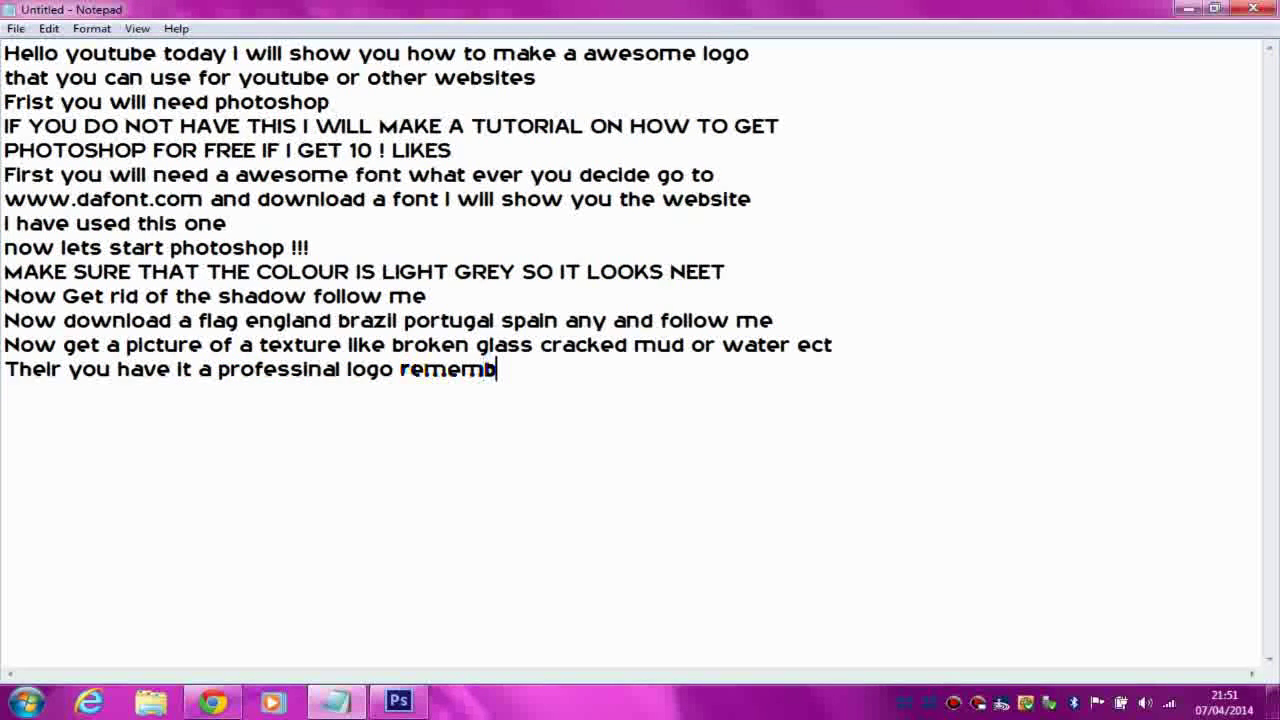
type("er to like comment a")
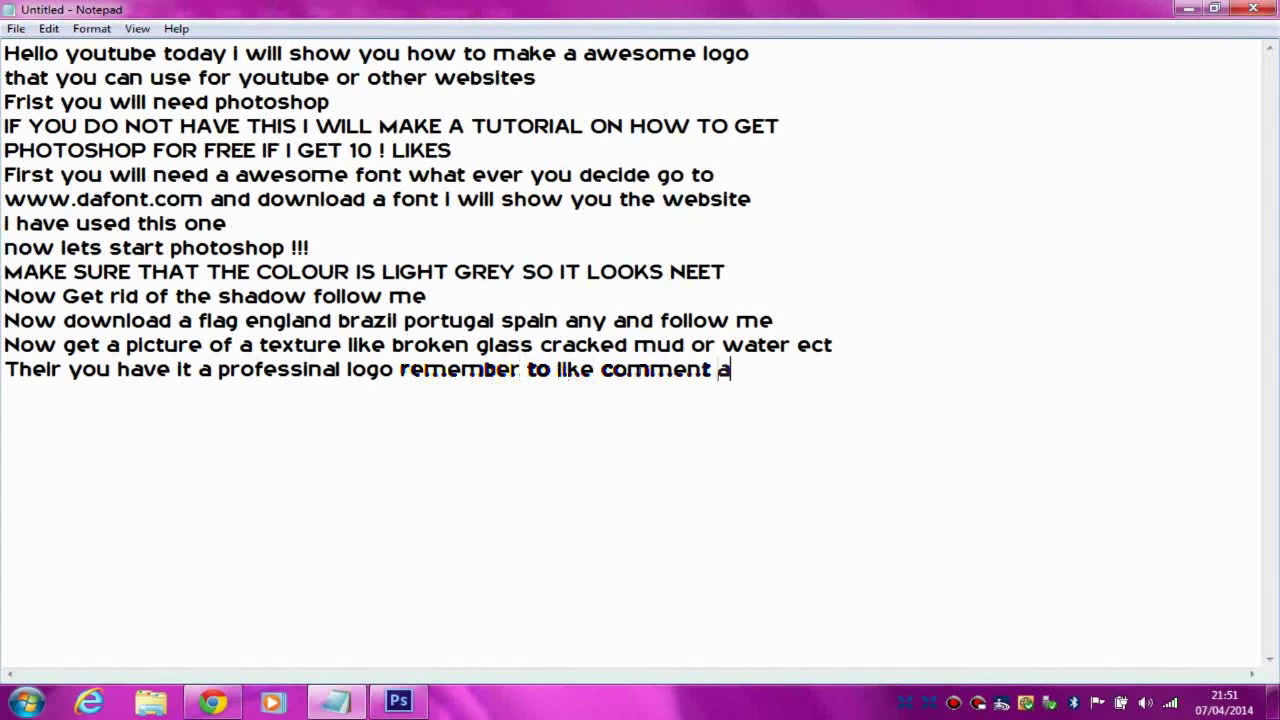
type("nd subscribe r")
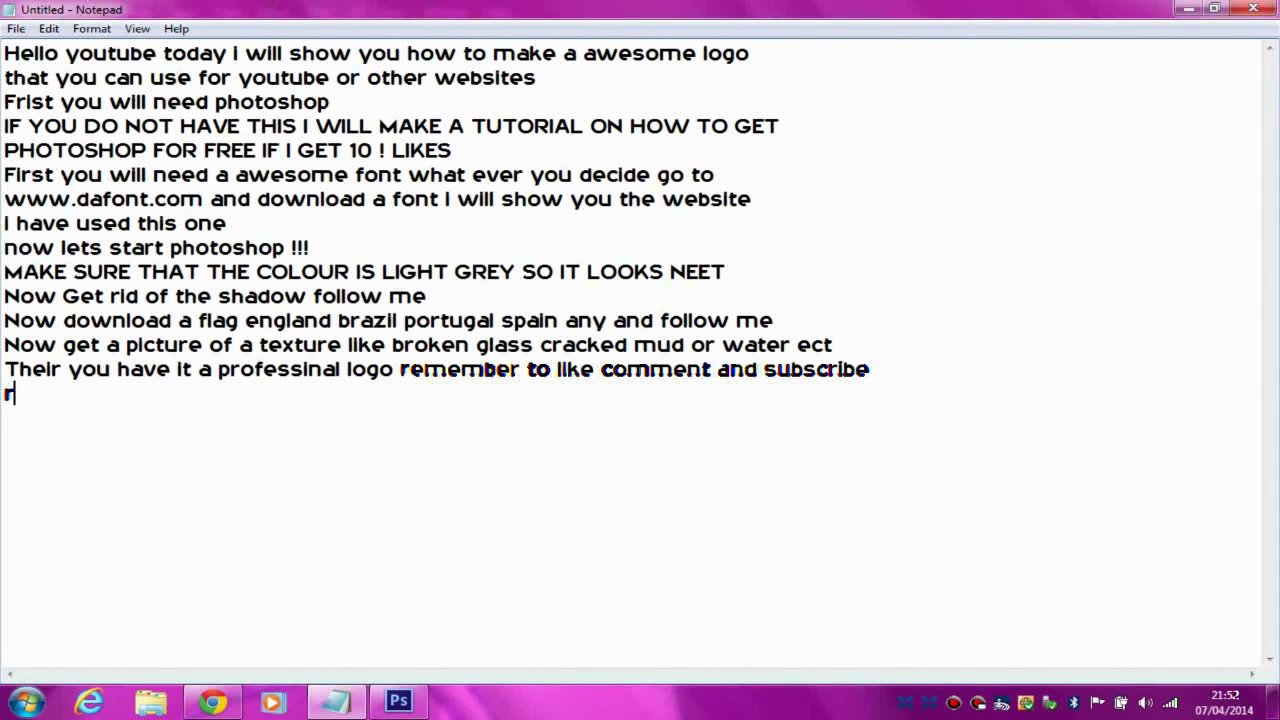
type("ememb")
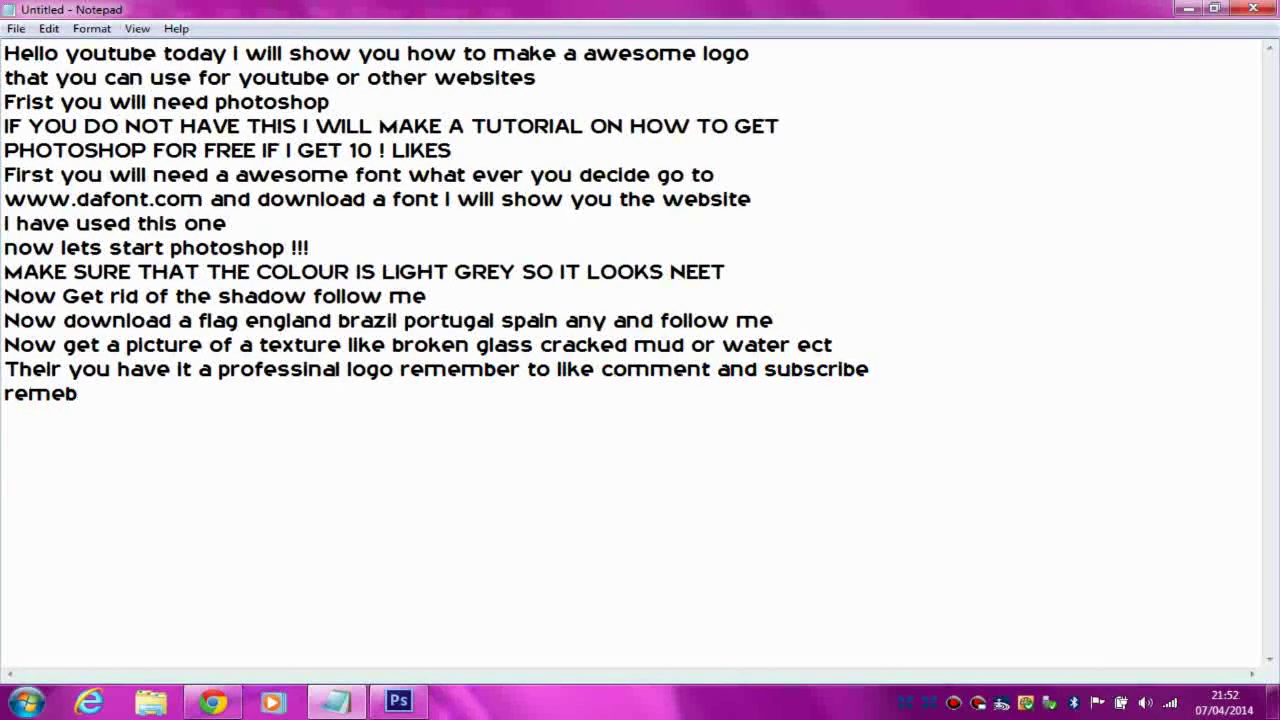
type("er")
left_click(63, 394)
type("m")
type("10")
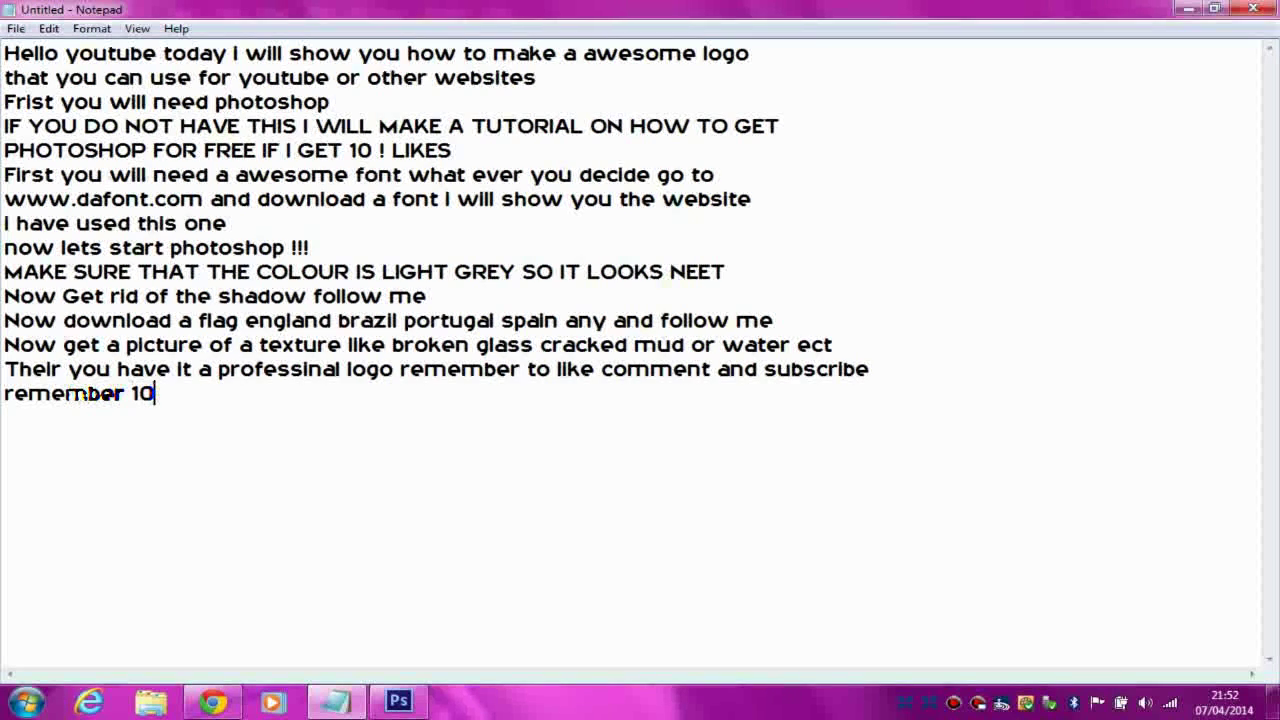
type("+")
type("=")
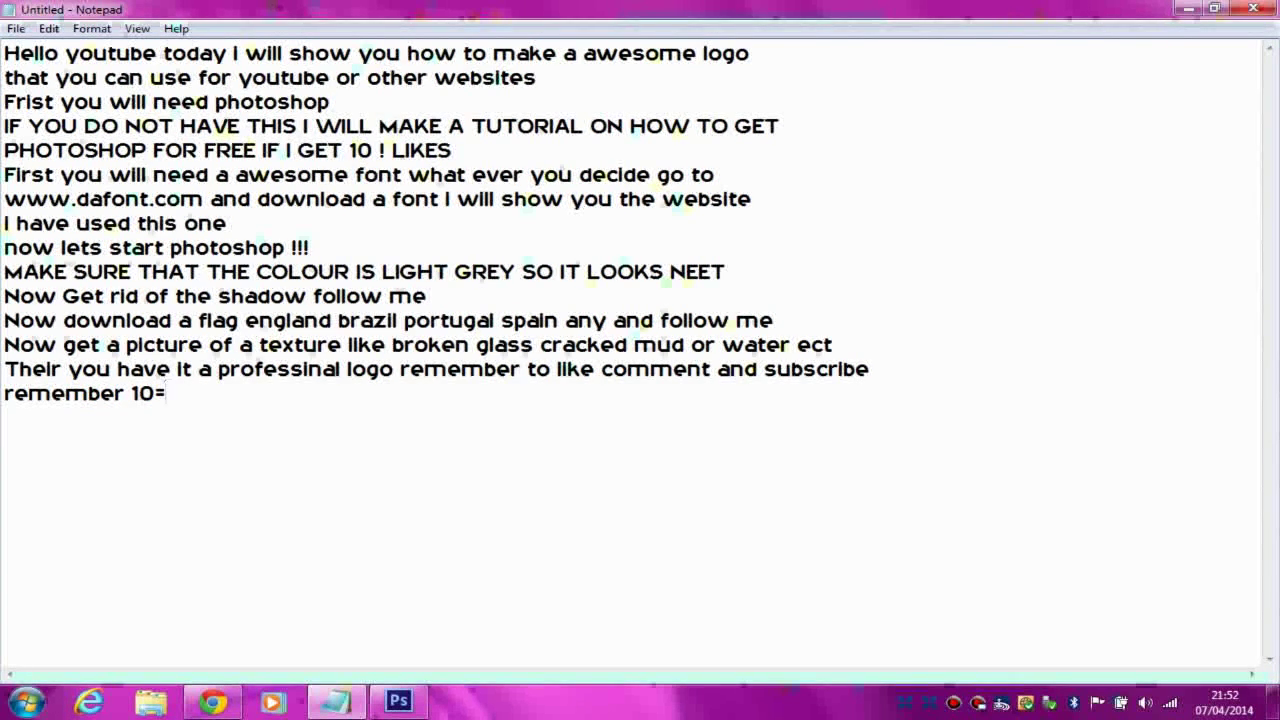
type(" photoshop f")
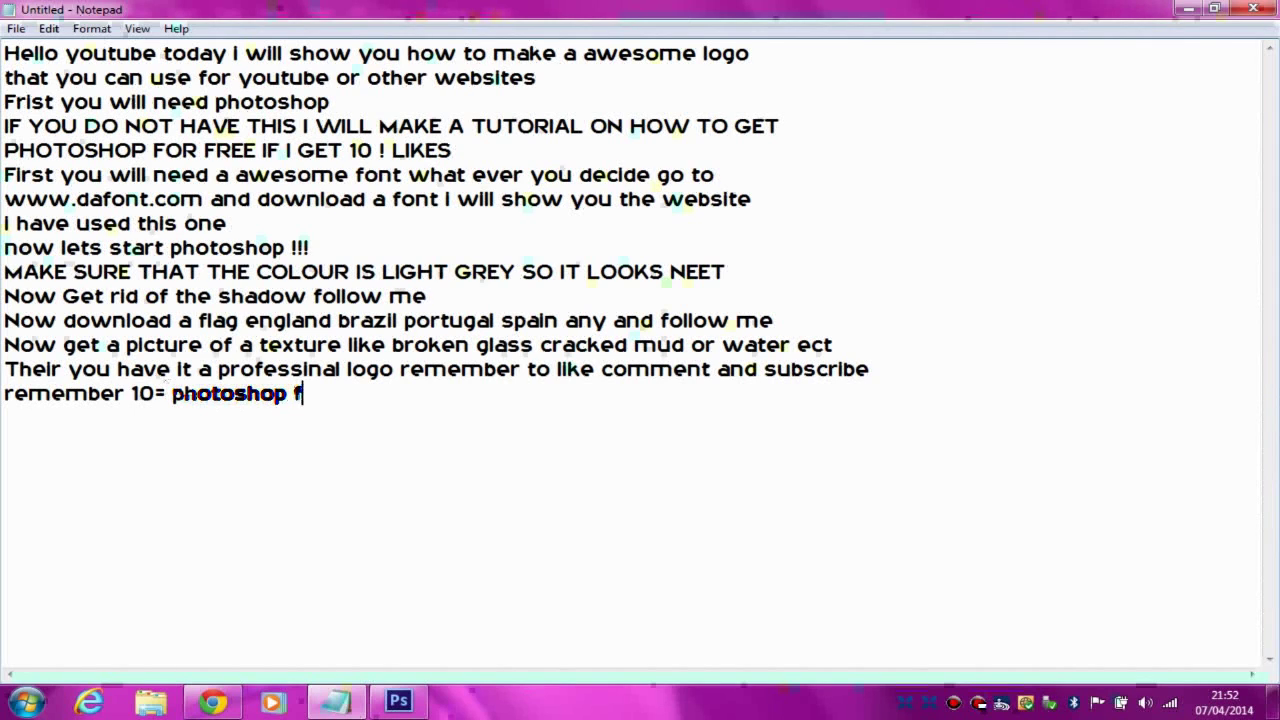
type("or free tut")
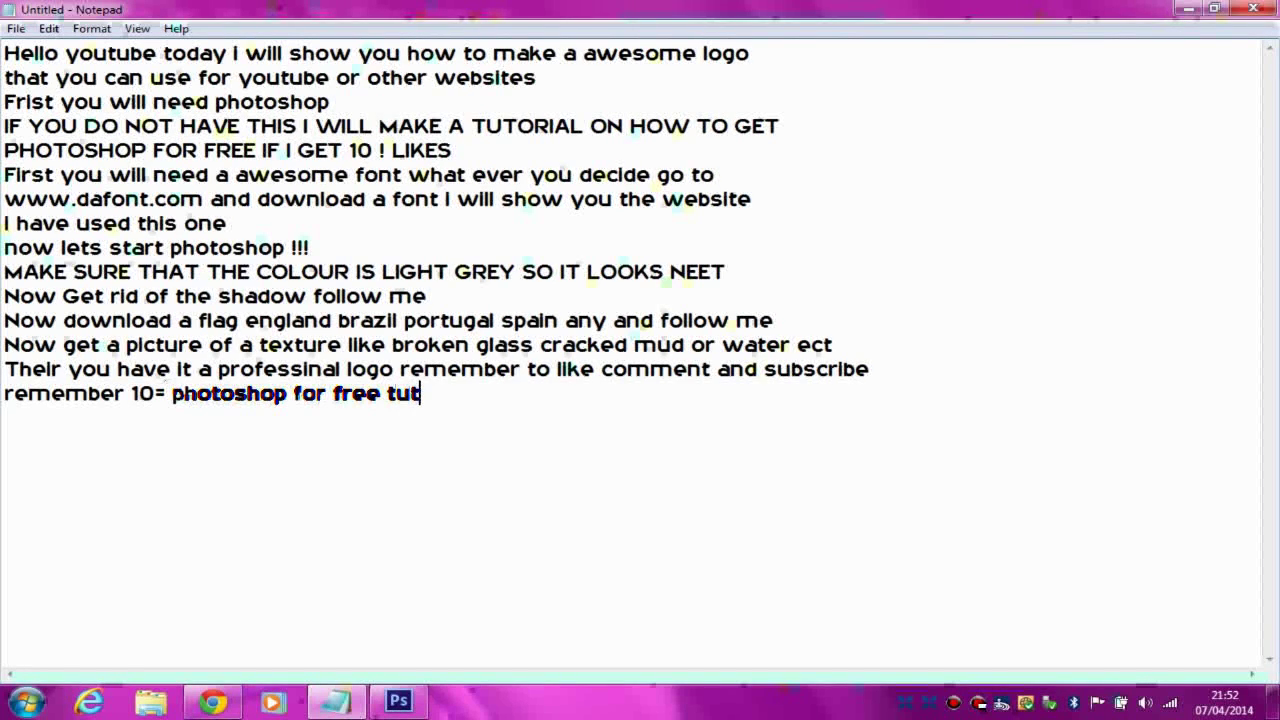
type("orial")
left_click(396, 704)
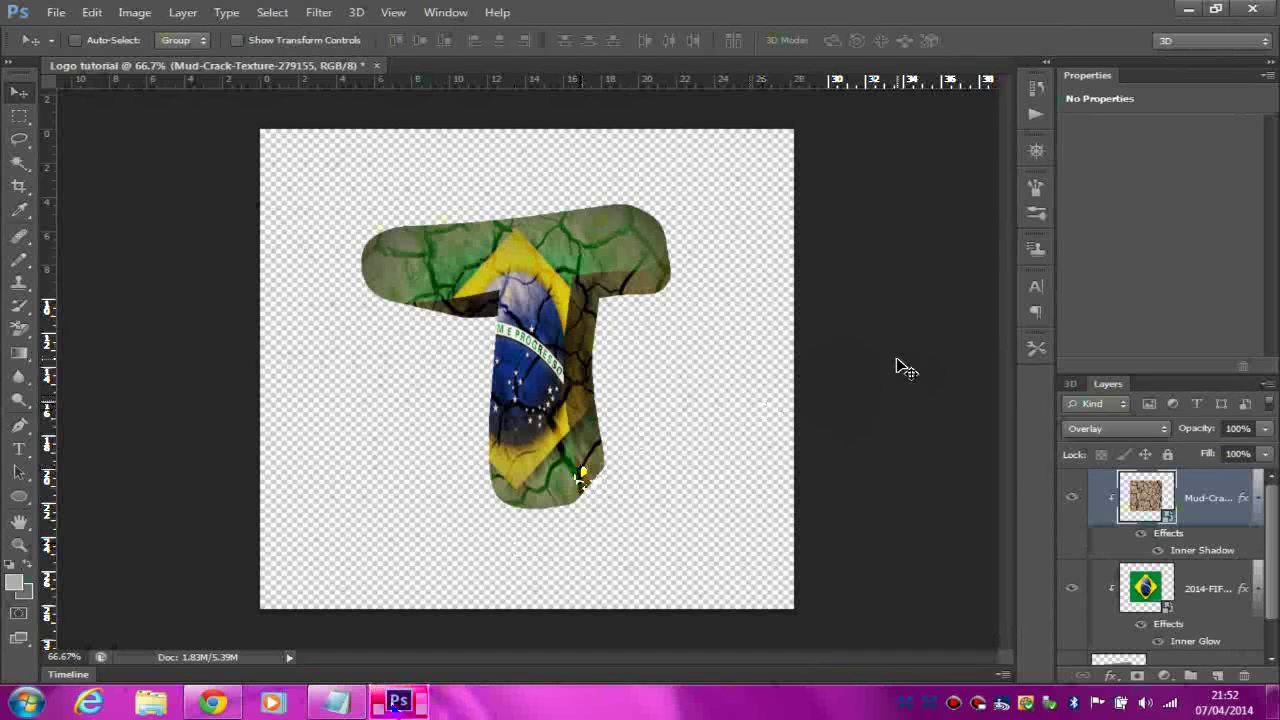